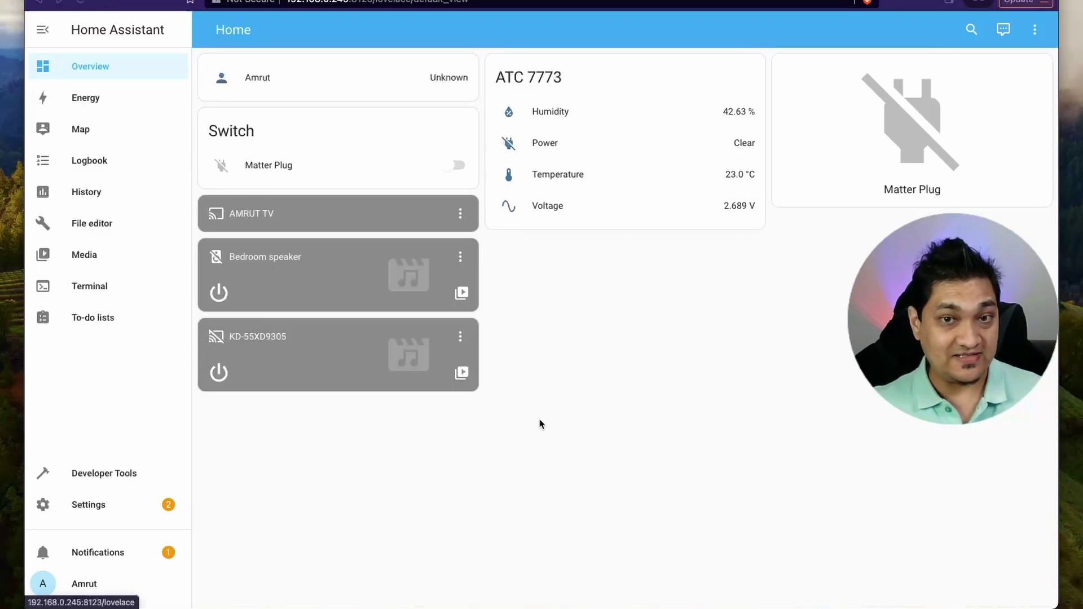
- Open the system's backups page in the settings and start creating a new backup
left_click(108, 506)
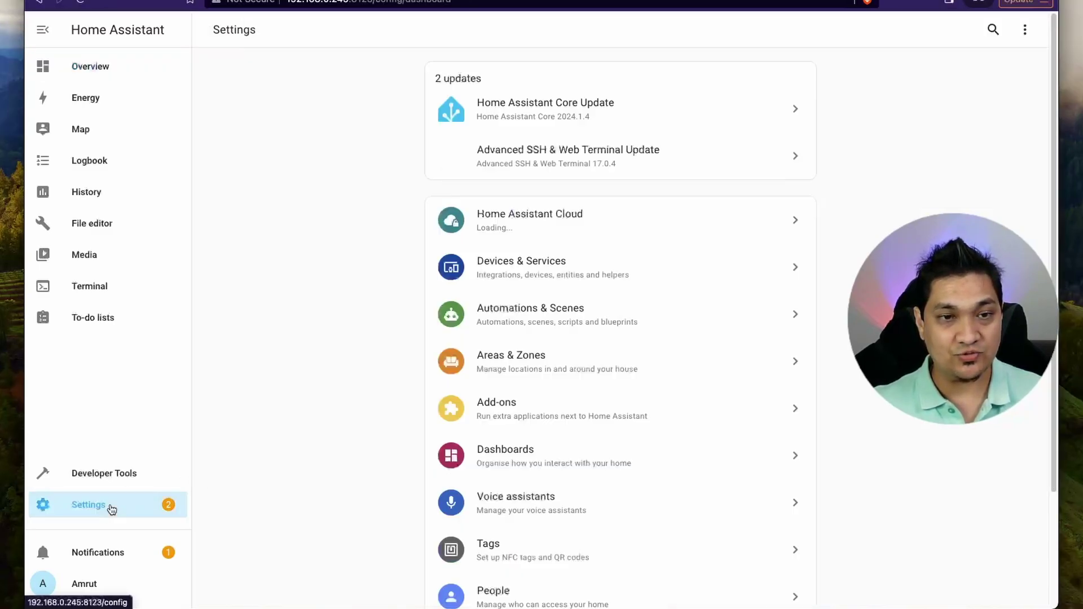
scroll(581, 452, "down", 3)
left_click(526, 514)
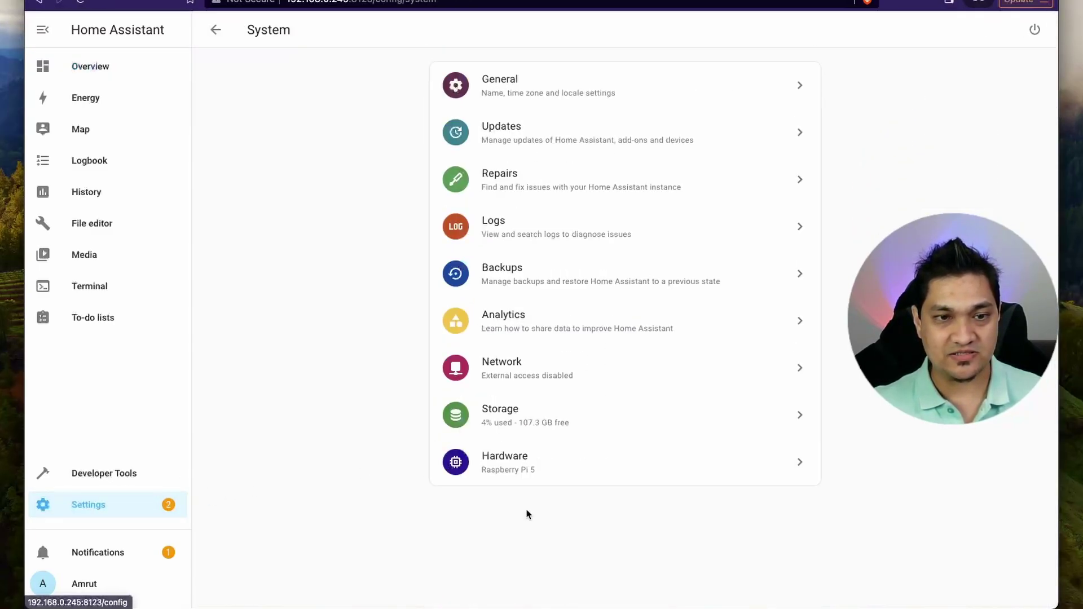
left_click(568, 271)
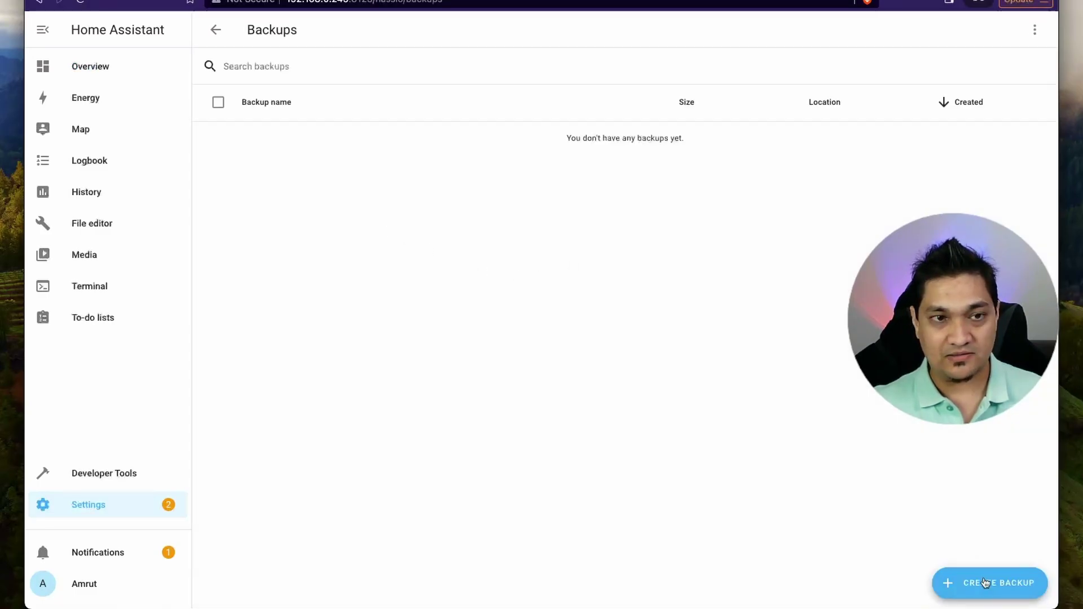
left_click(984, 582)
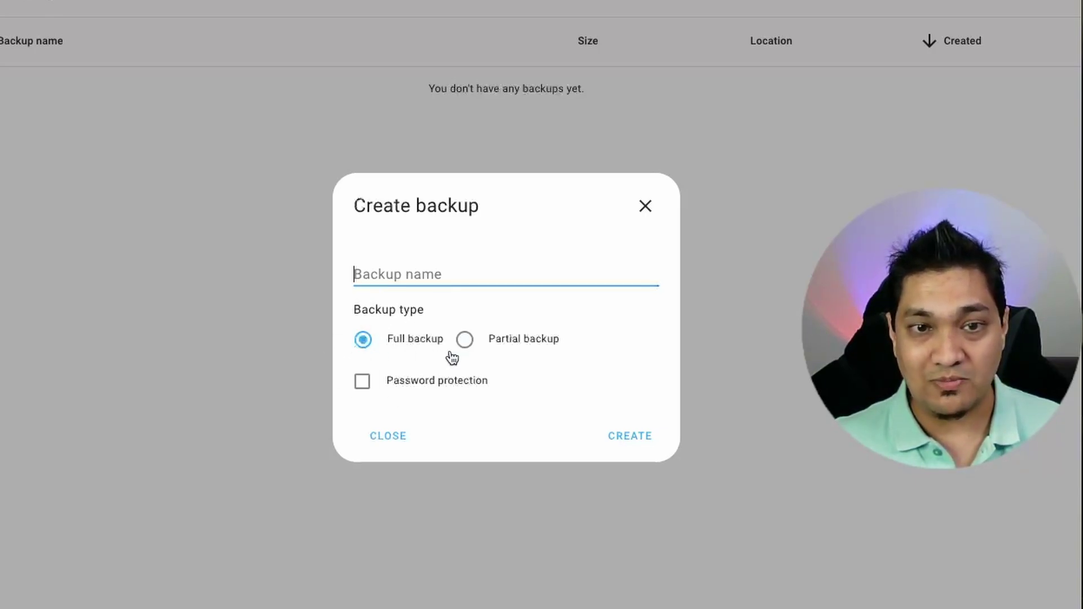
- Create a full backup without password protection, after trying the partial backup and password options
left_click(521, 340)
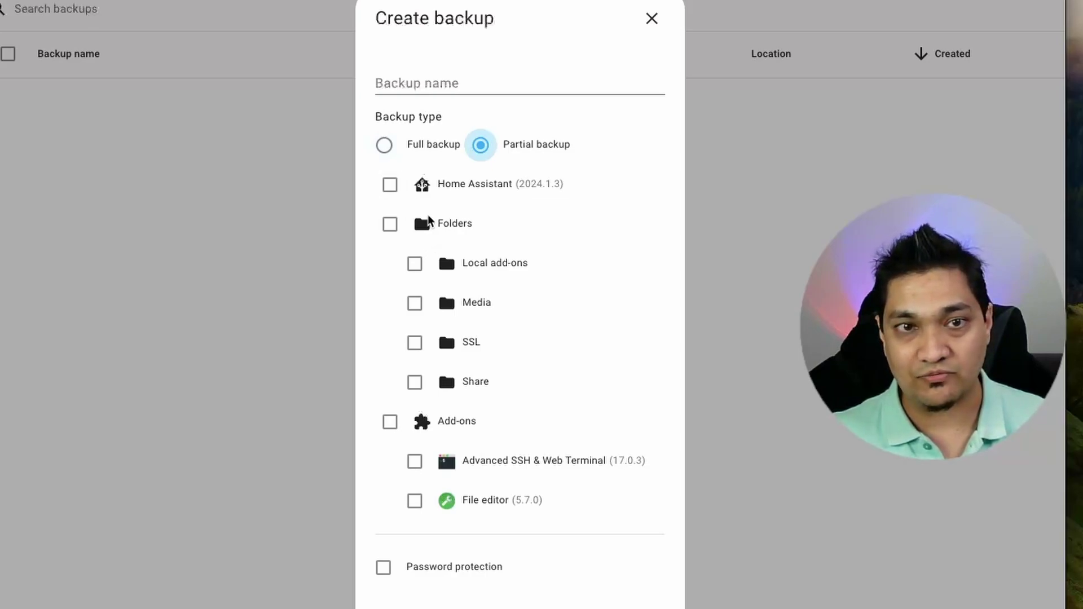
left_click(391, 150)
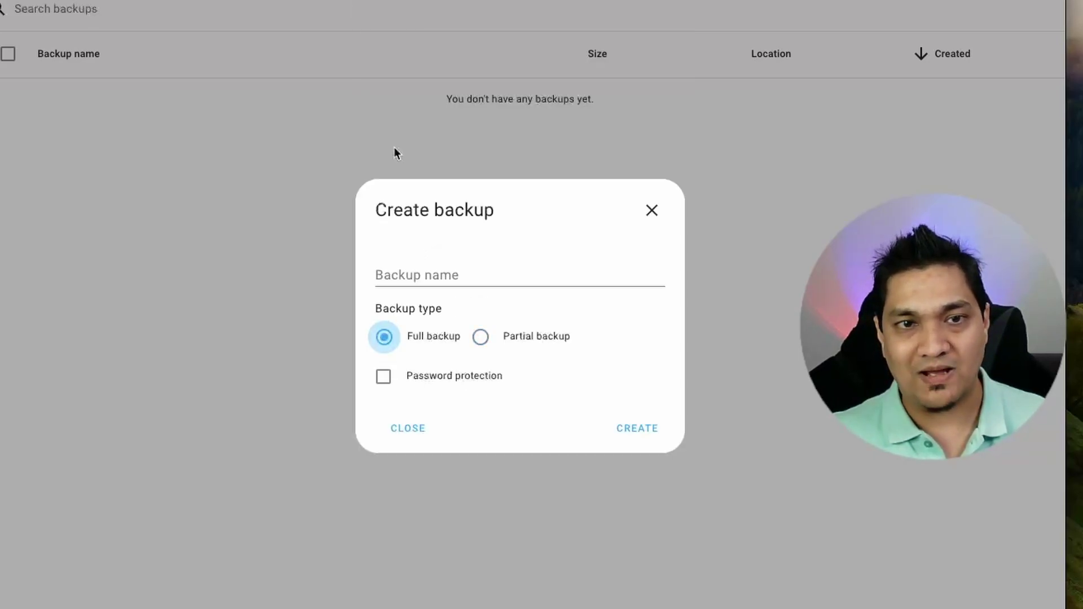
left_click(385, 377)
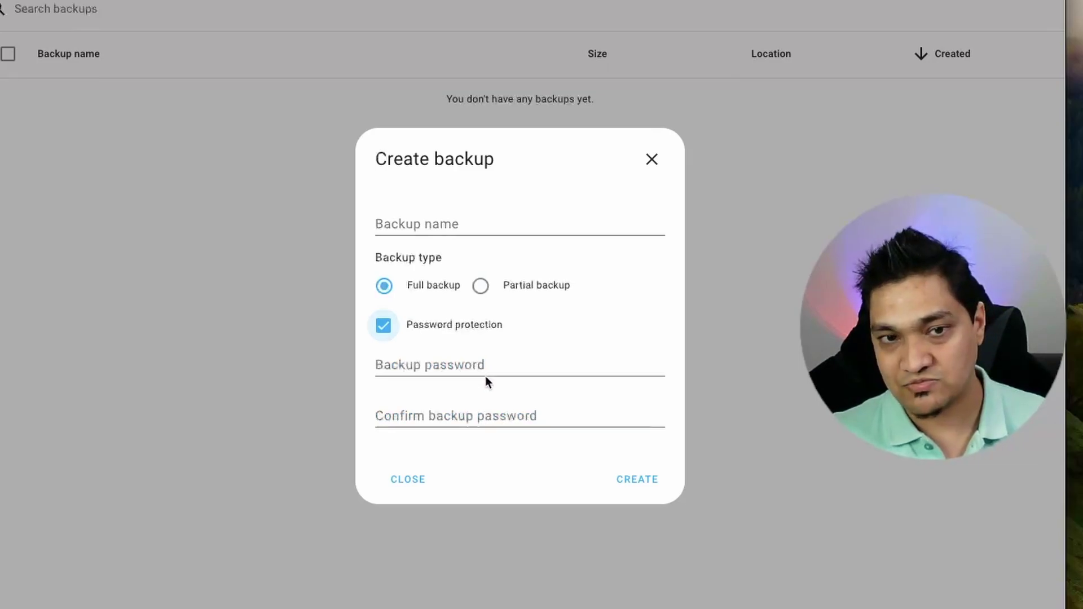
left_click(439, 332)
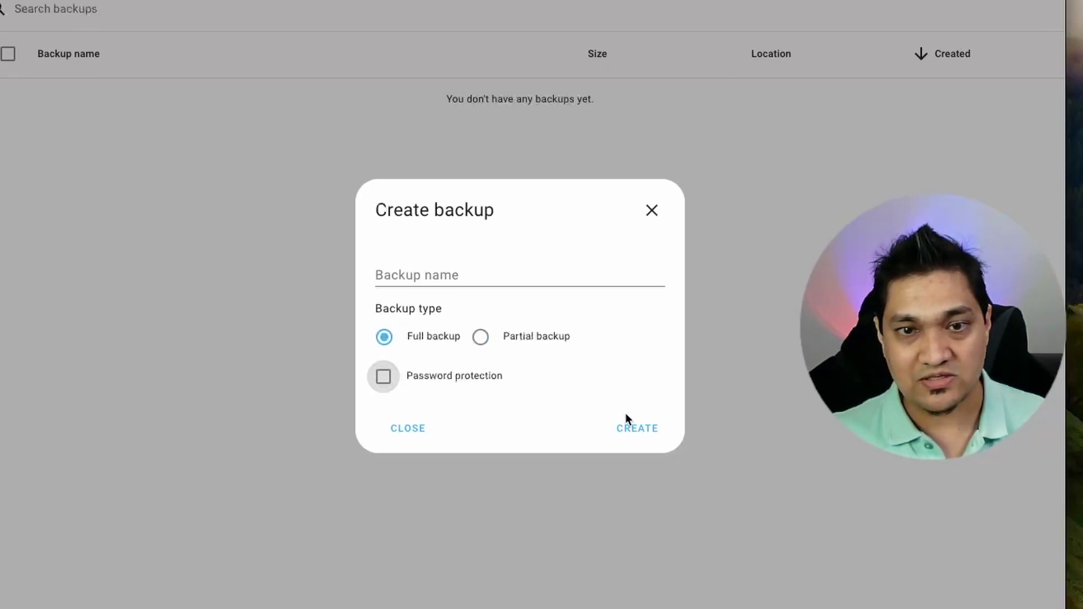
left_click(645, 425)
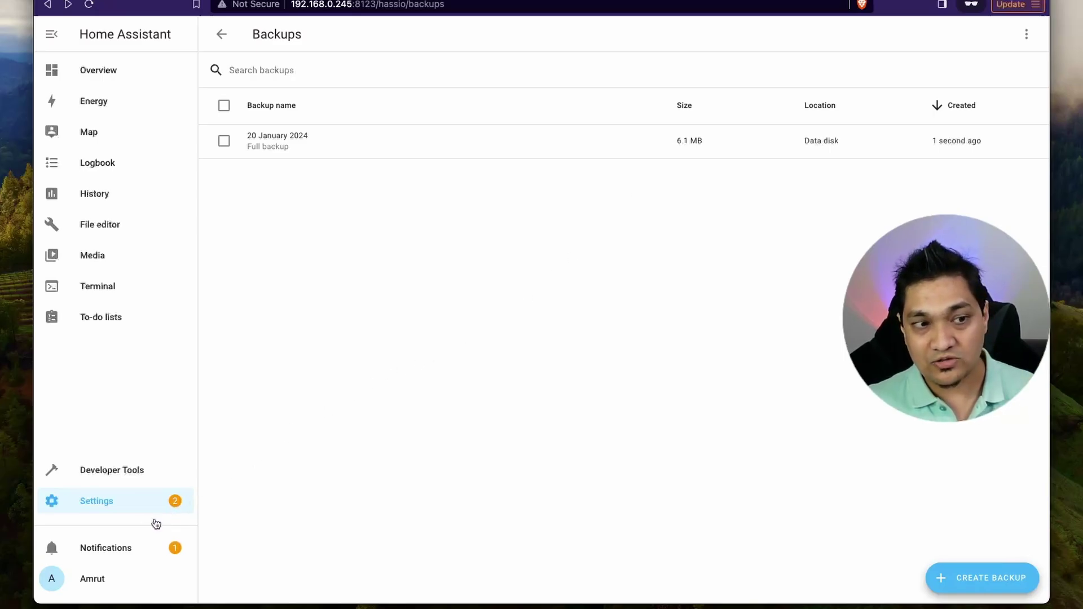
- Start a new empty automation in the Automations & Scenes settings
left_click(119, 505)
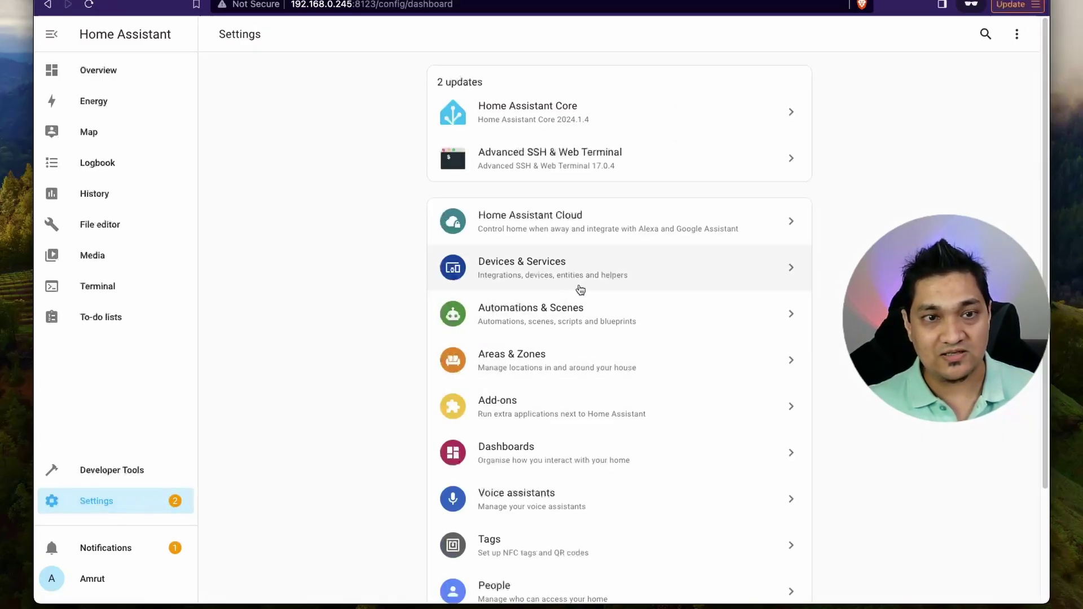
left_click(586, 310)
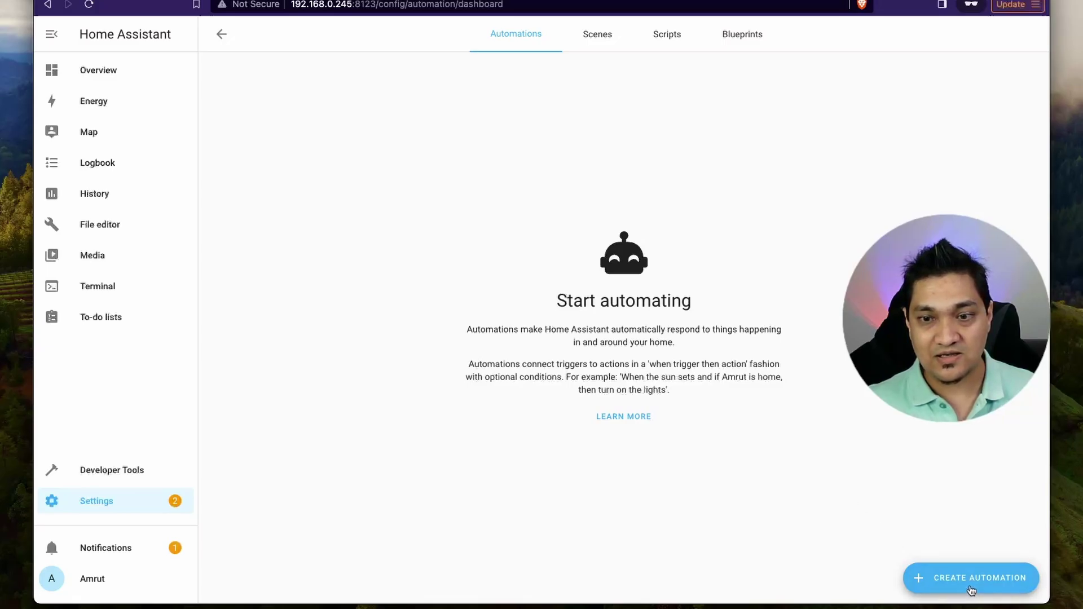
left_click(969, 583)
left_click(529, 265)
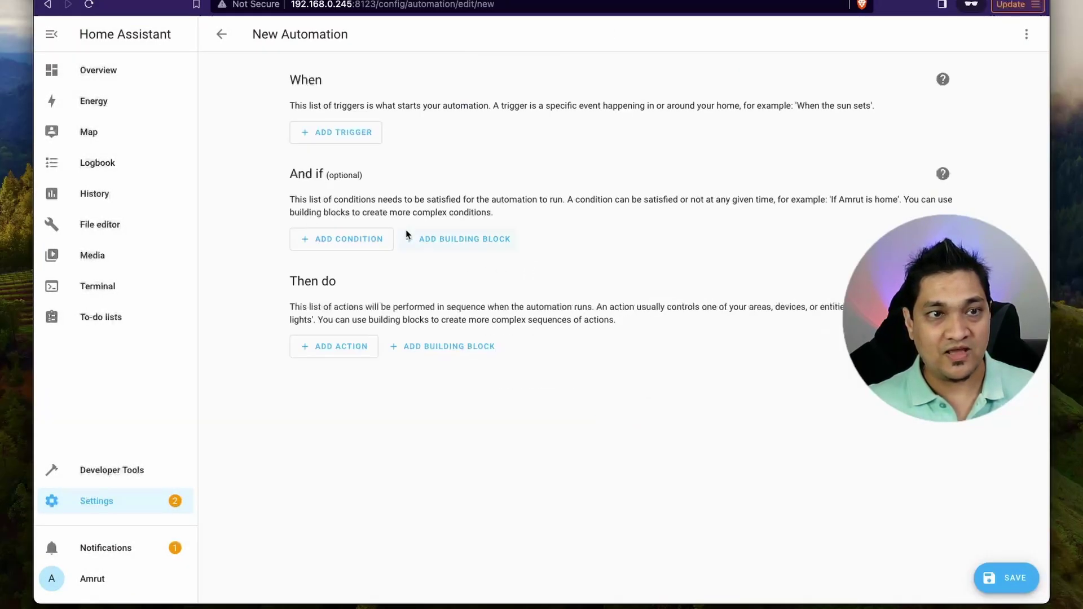
- Add a Time trigger to the automation with a fixed time of 0:00:00
left_click(337, 126)
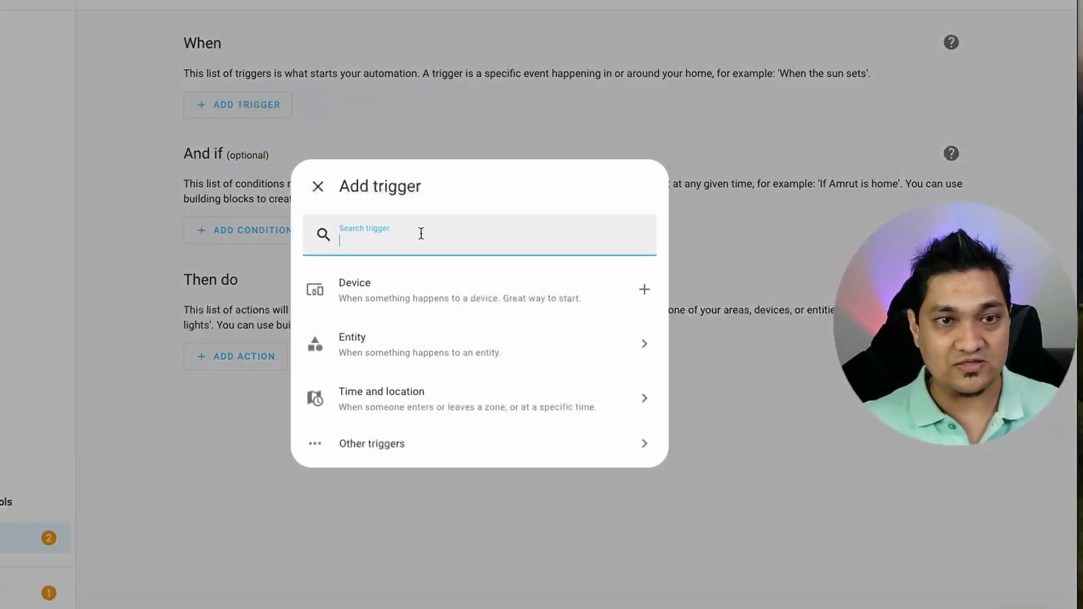
type("time")
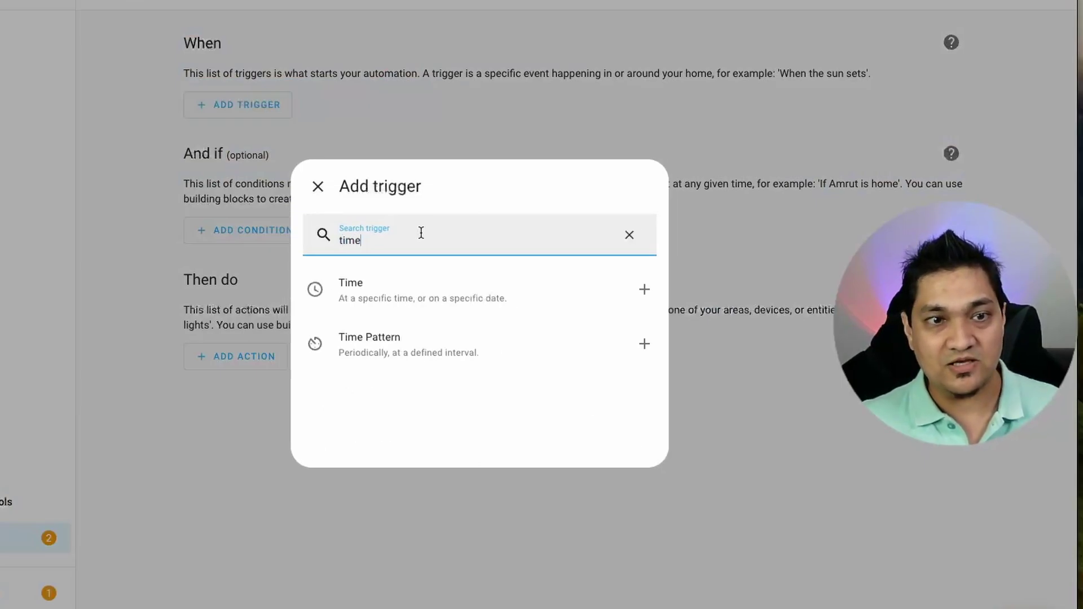
left_click(423, 303)
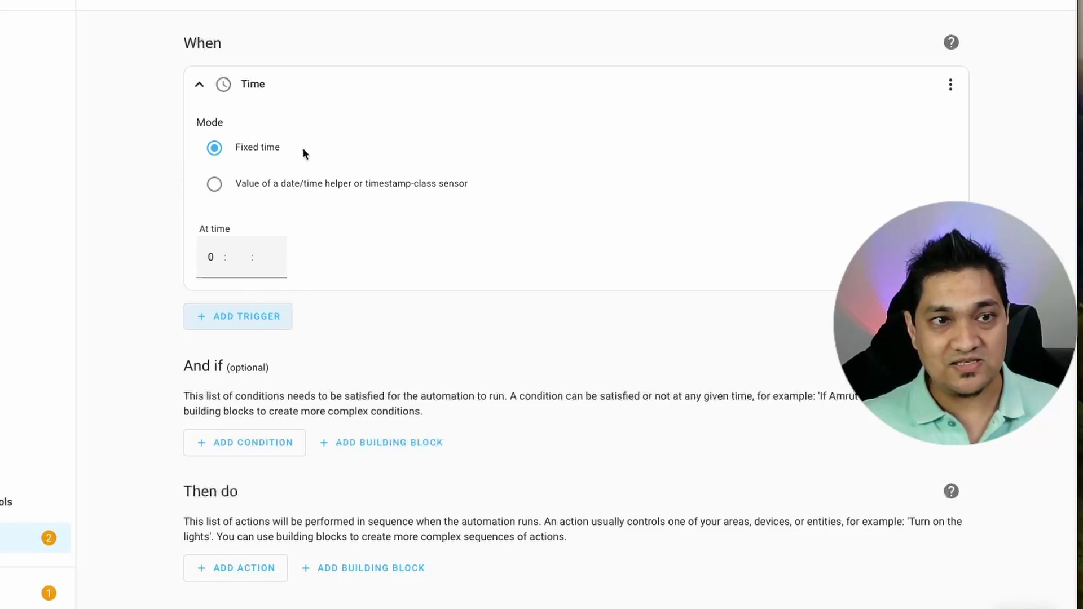
left_click(237, 257)
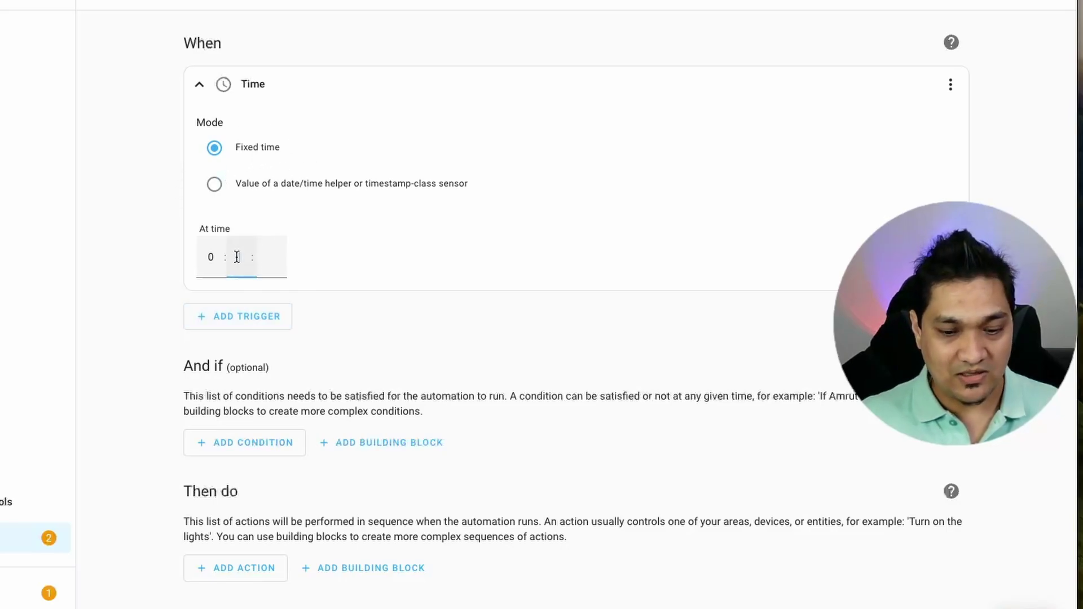
type("00")
key("Tab")
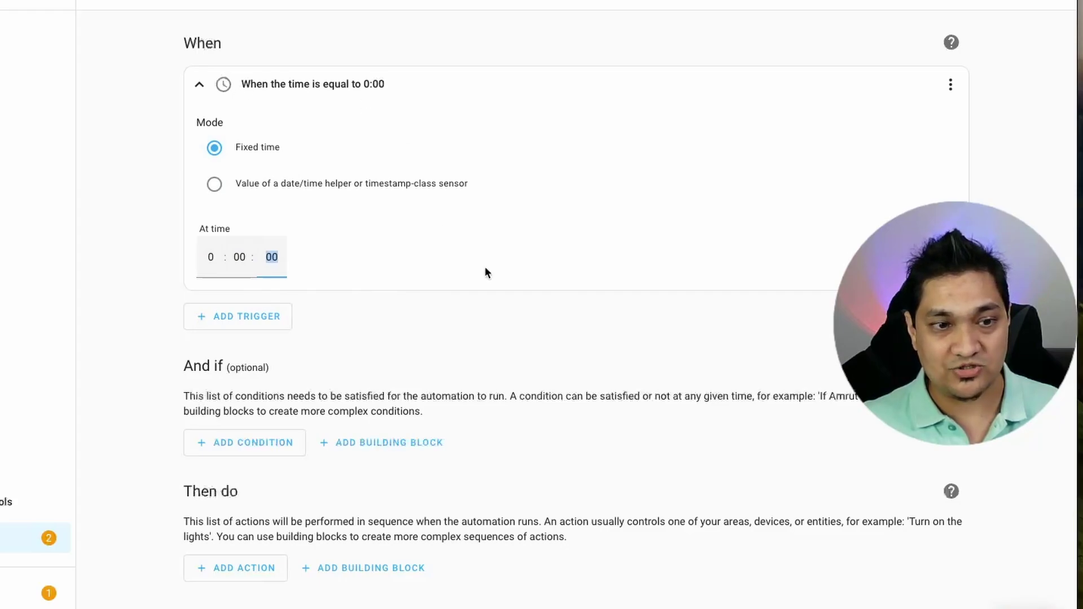
- Add the Home Assistant Supervisor "Create a full backup" action to the automation and review its options
left_click(245, 567)
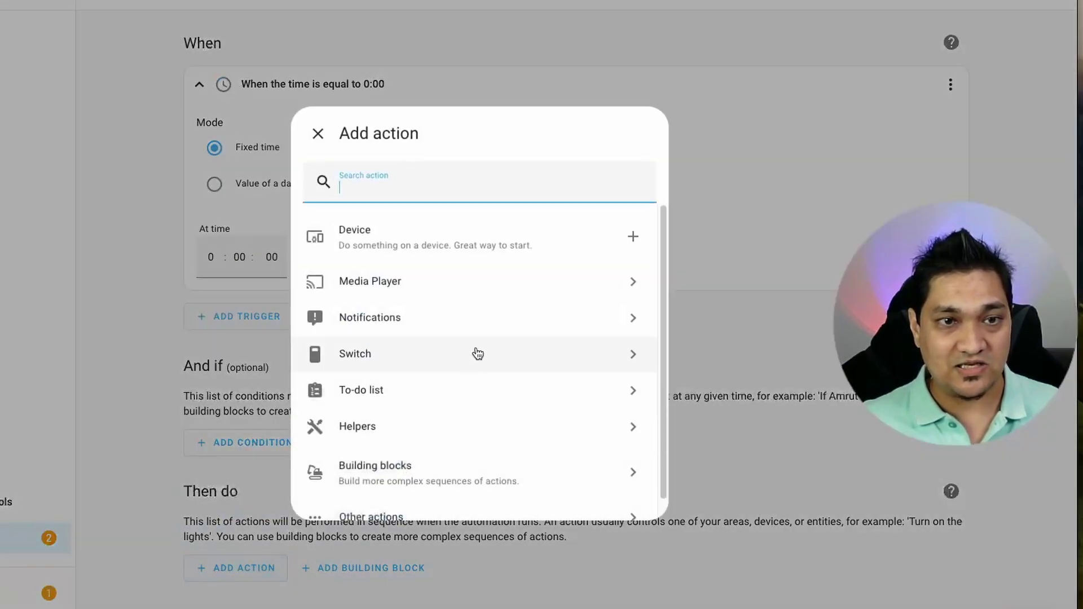
type("back")
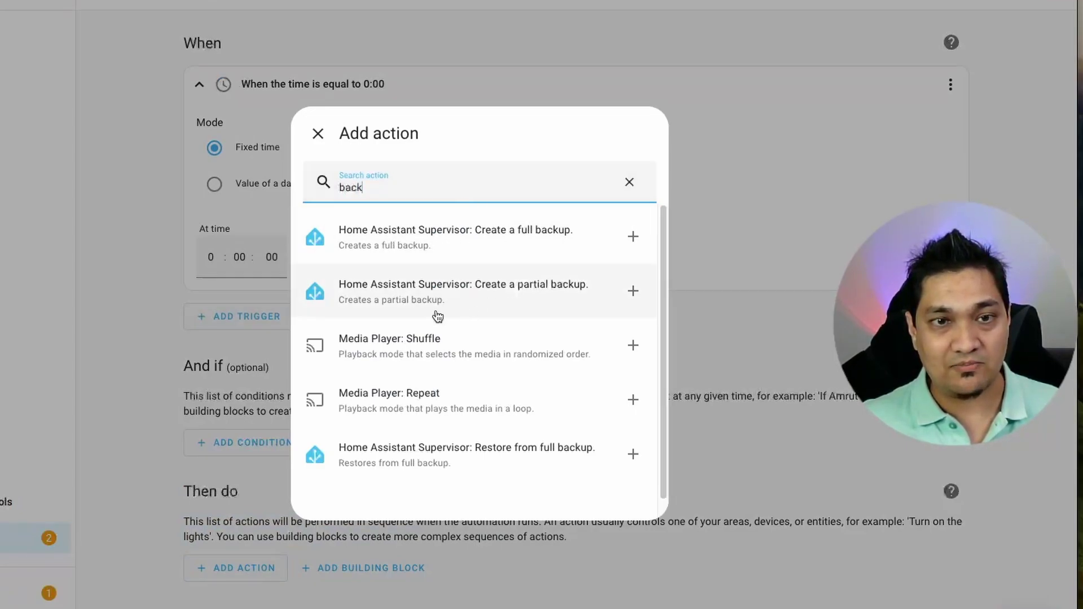
left_click(452, 245)
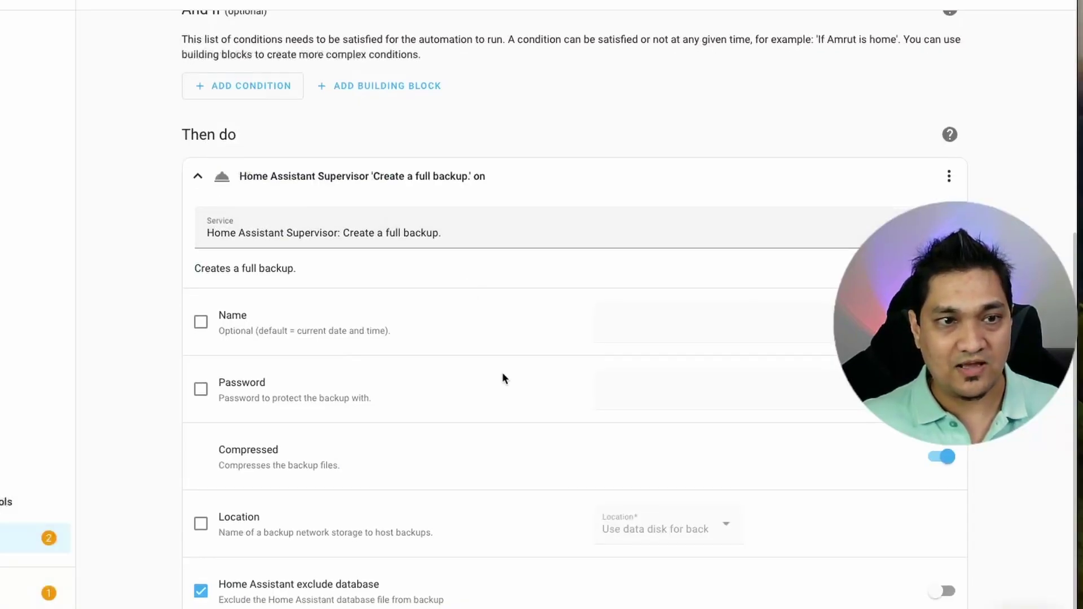
scroll(503, 375, "down", 1)
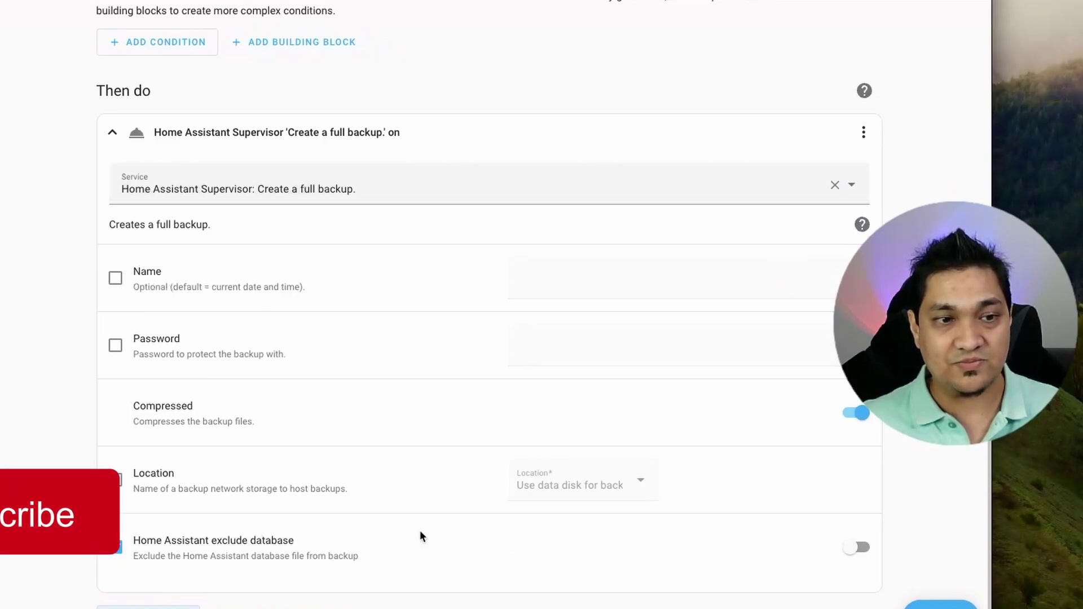
scroll(317, 281, "up", 7)
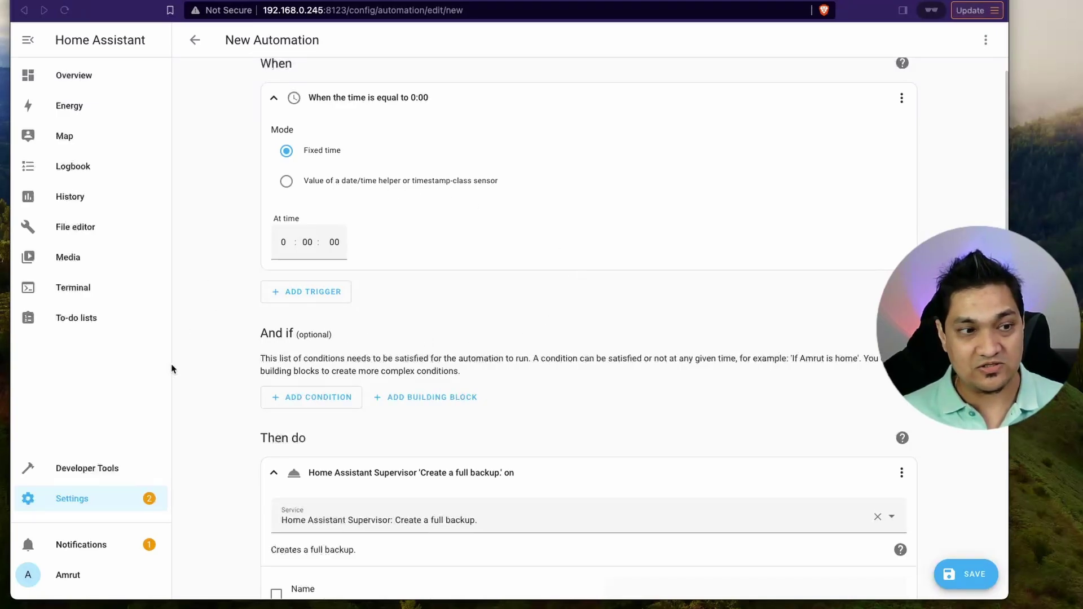
- Open the add-on store from the Add-ons settings
left_click(109, 503)
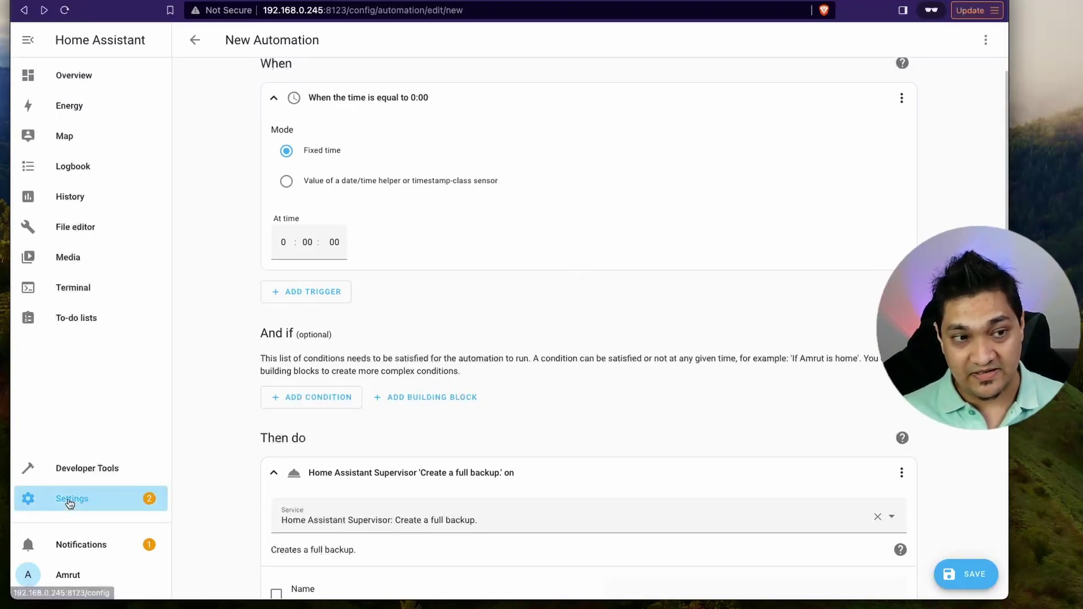
left_click(540, 406)
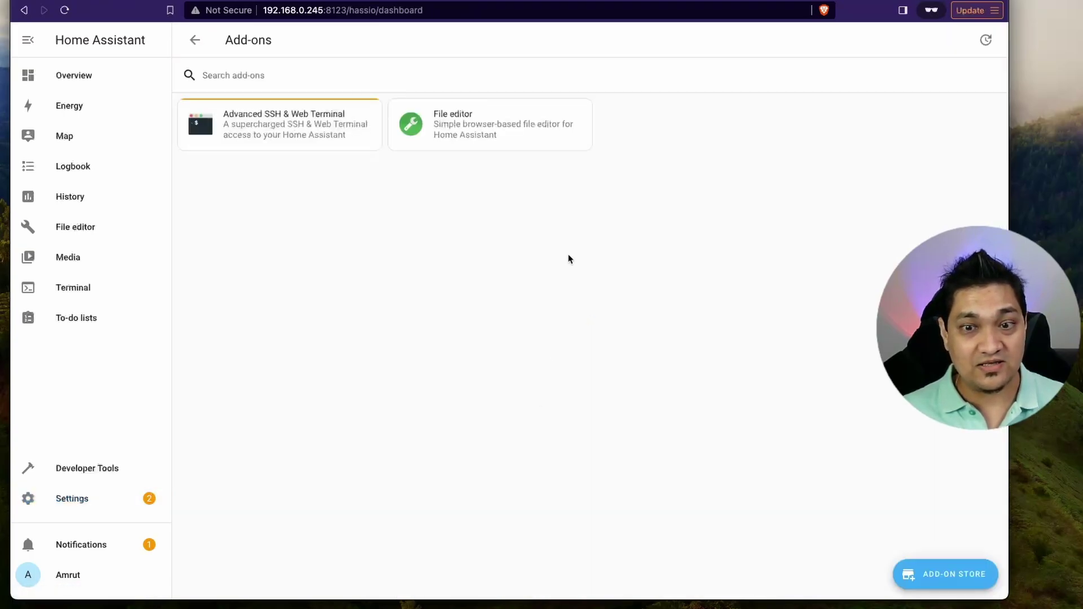
left_click(931, 578)
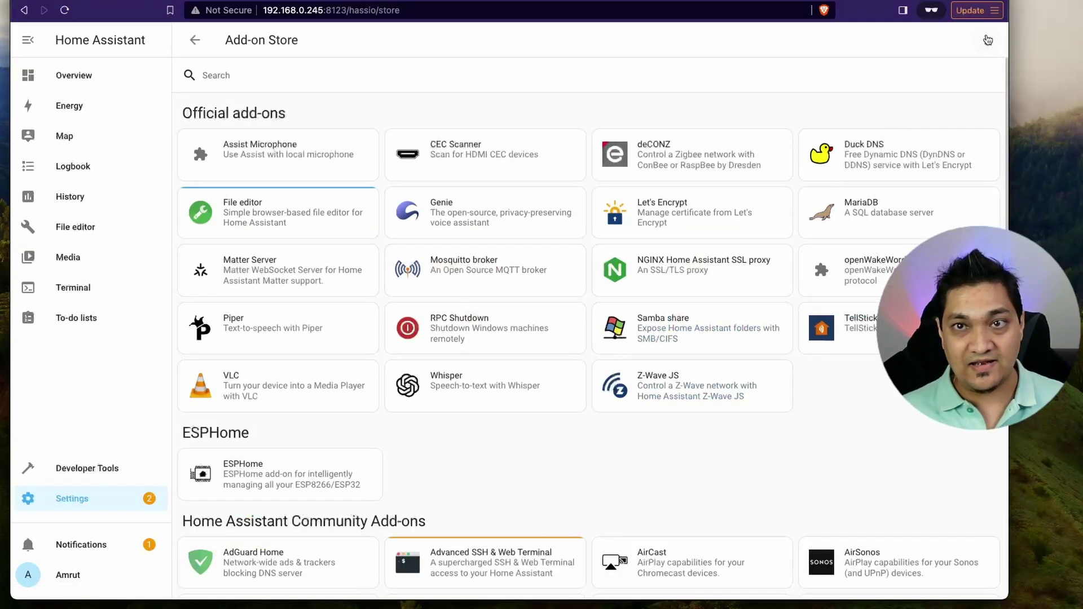
left_click(987, 40)
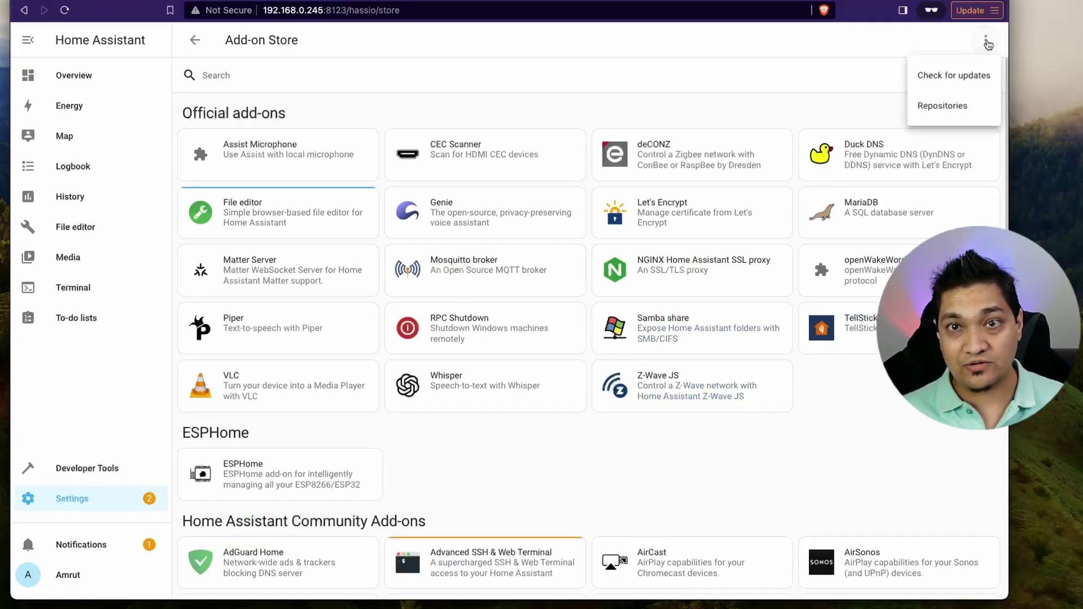
left_click(970, 119)
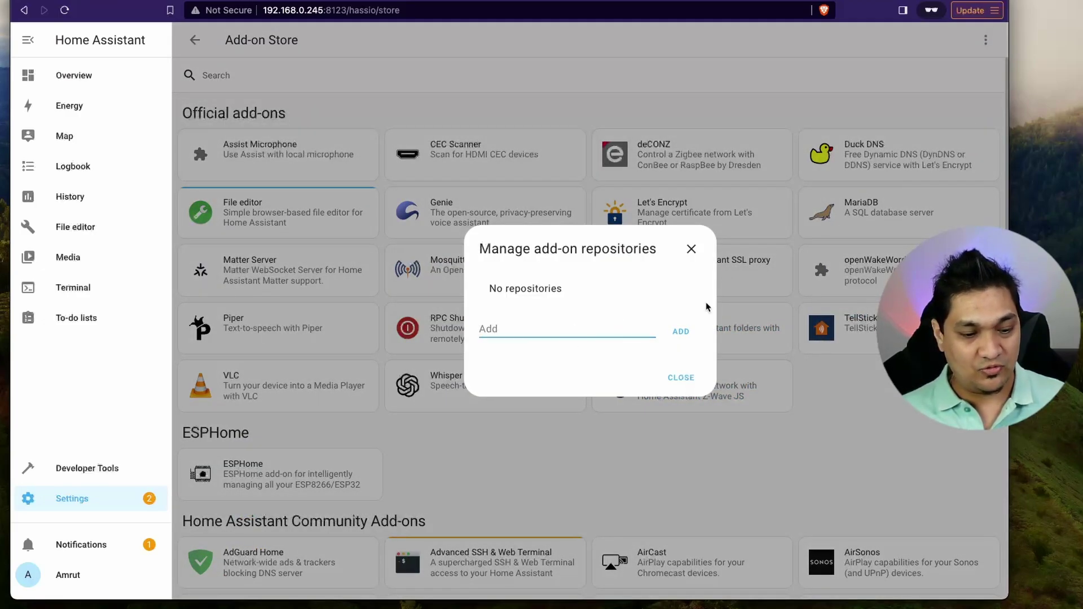
key("super+v")
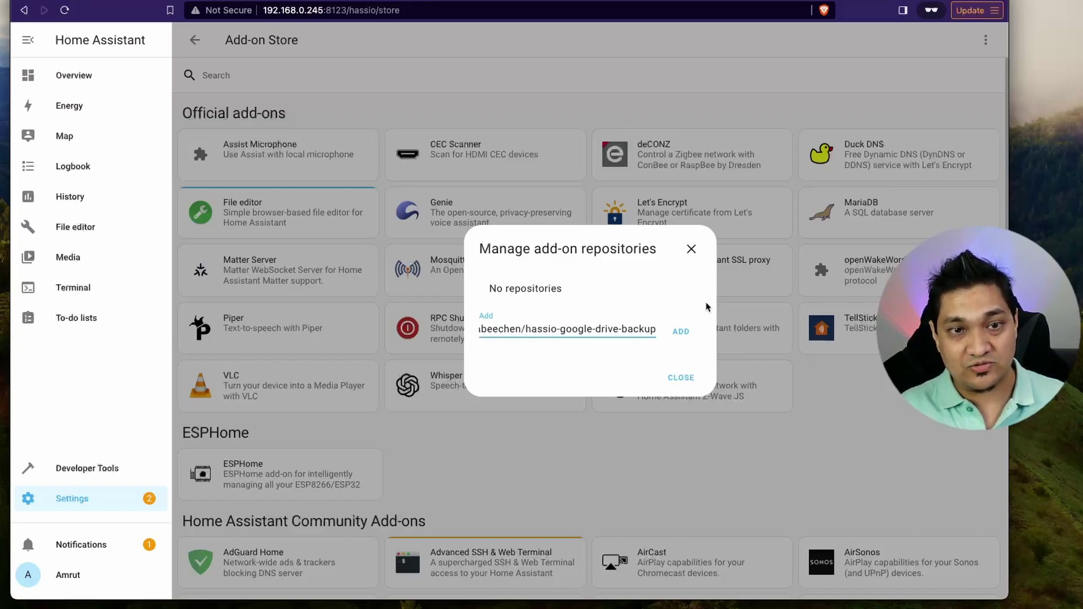
left_click(682, 332)
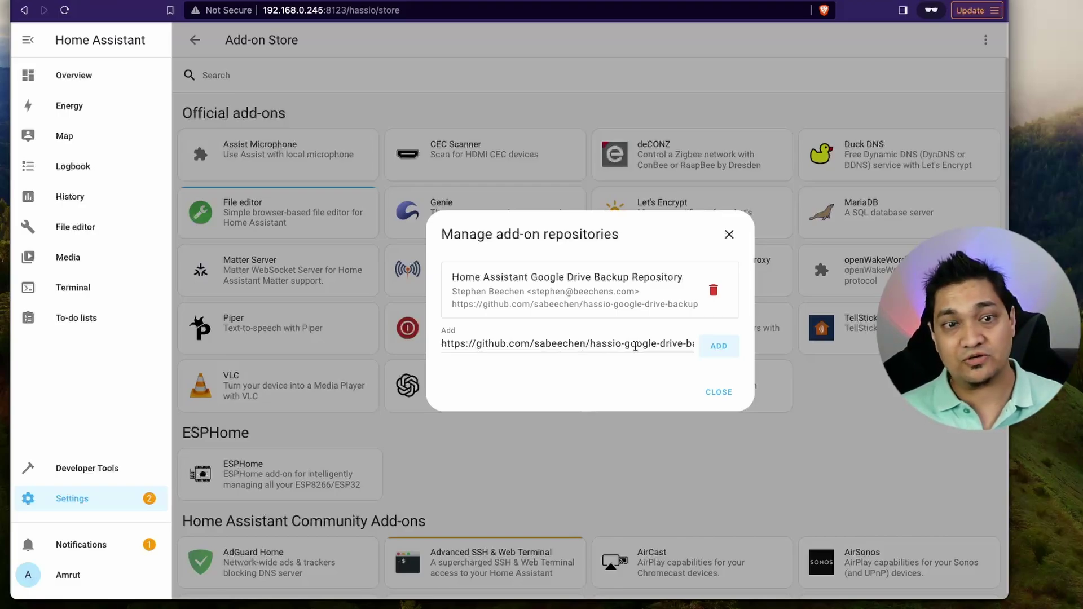
left_click(718, 395)
- Install and start the Home Assistant Google Drive Backup add-on with Watchdog enabled
scroll(548, 461, "down", 15)
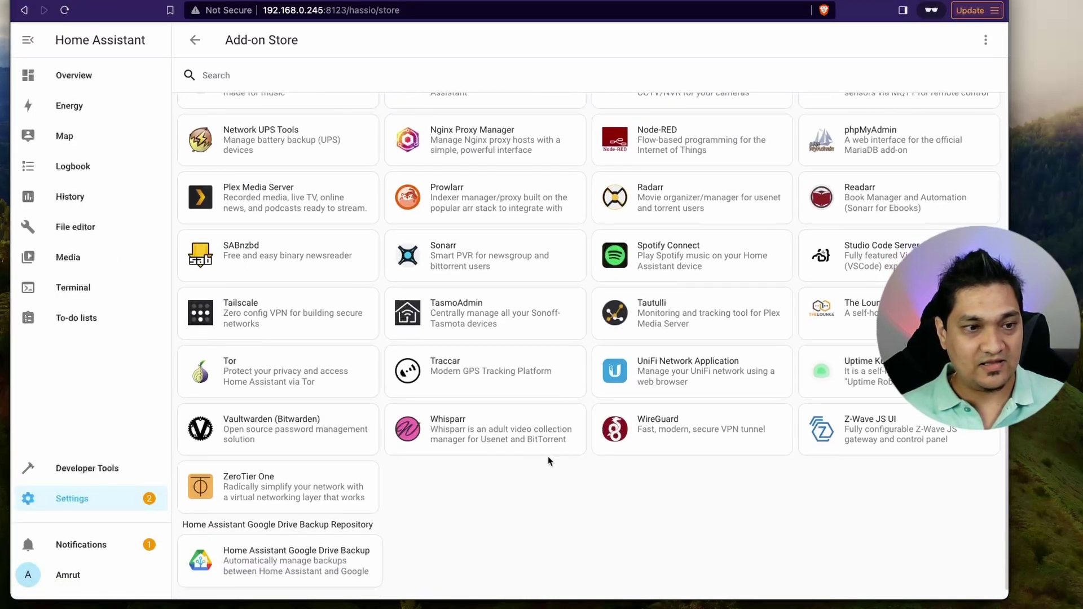
left_click(336, 564)
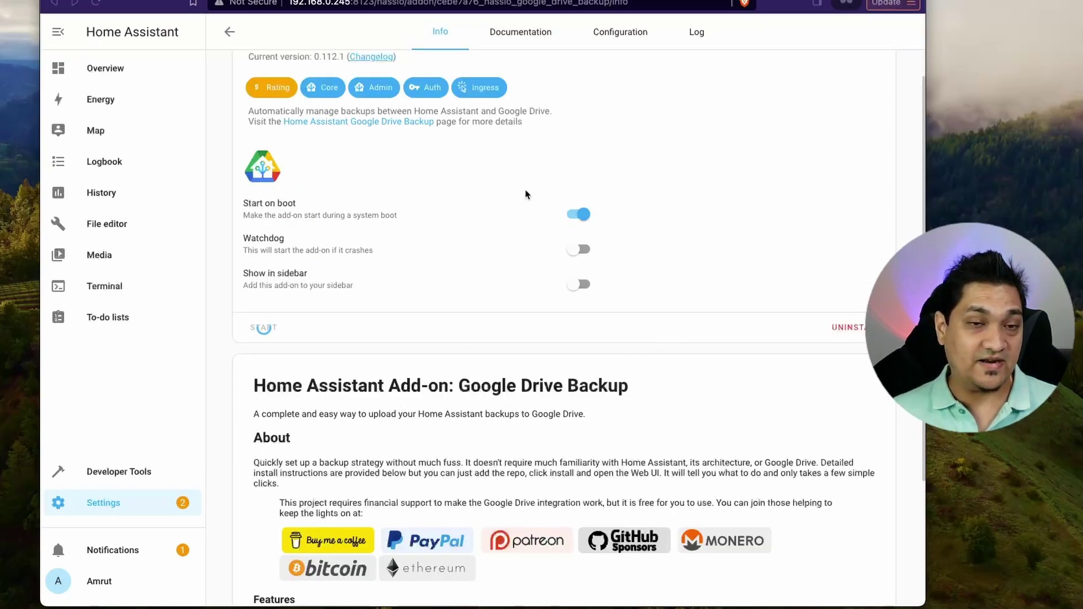
scroll(542, 196, "down", 2)
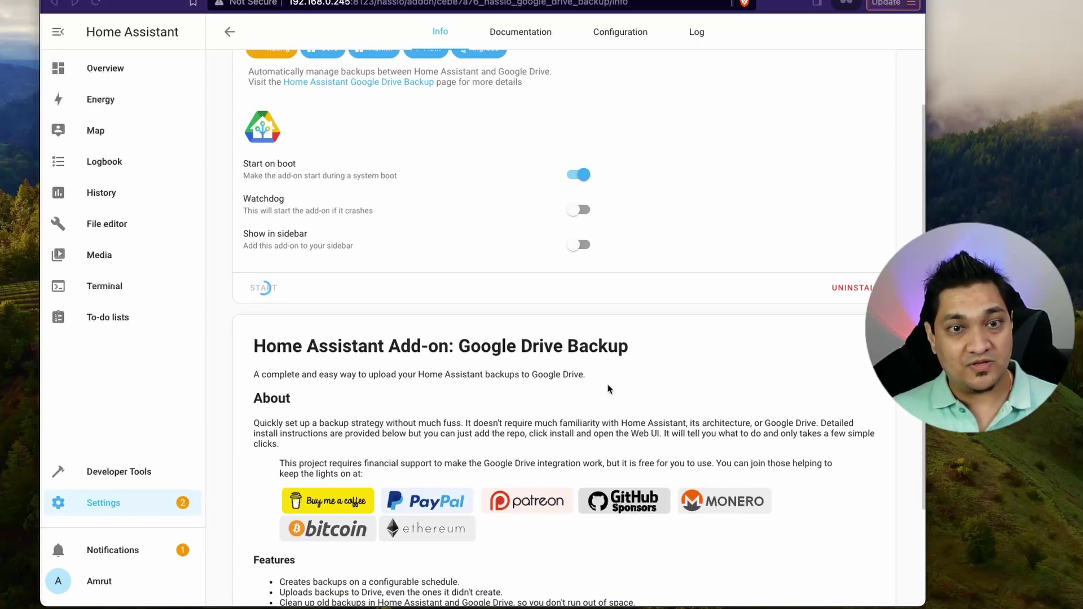
scroll(607, 387, "up", 1)
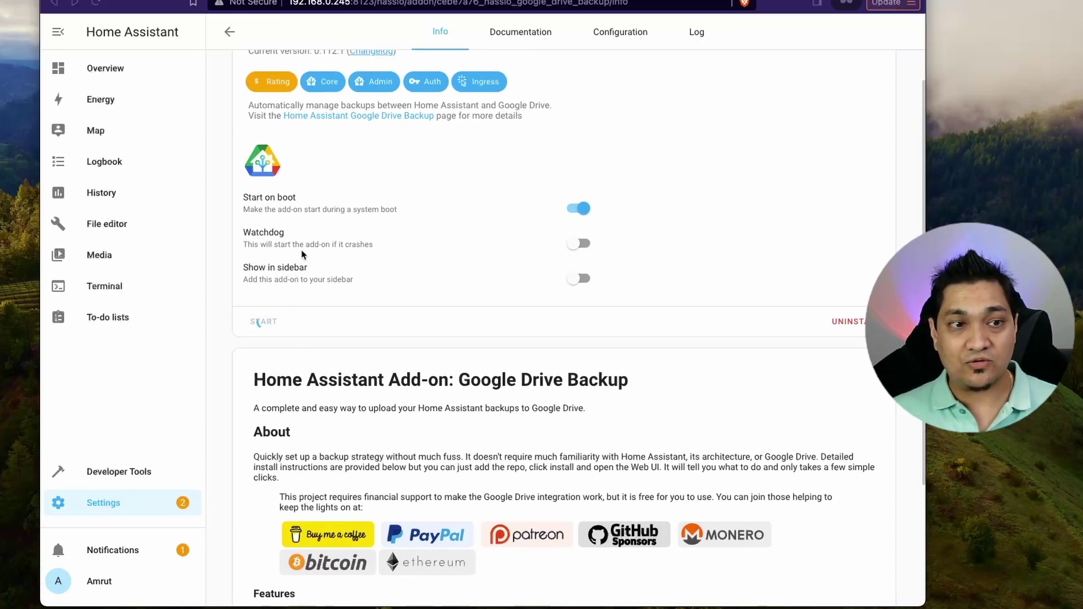
left_click(581, 244)
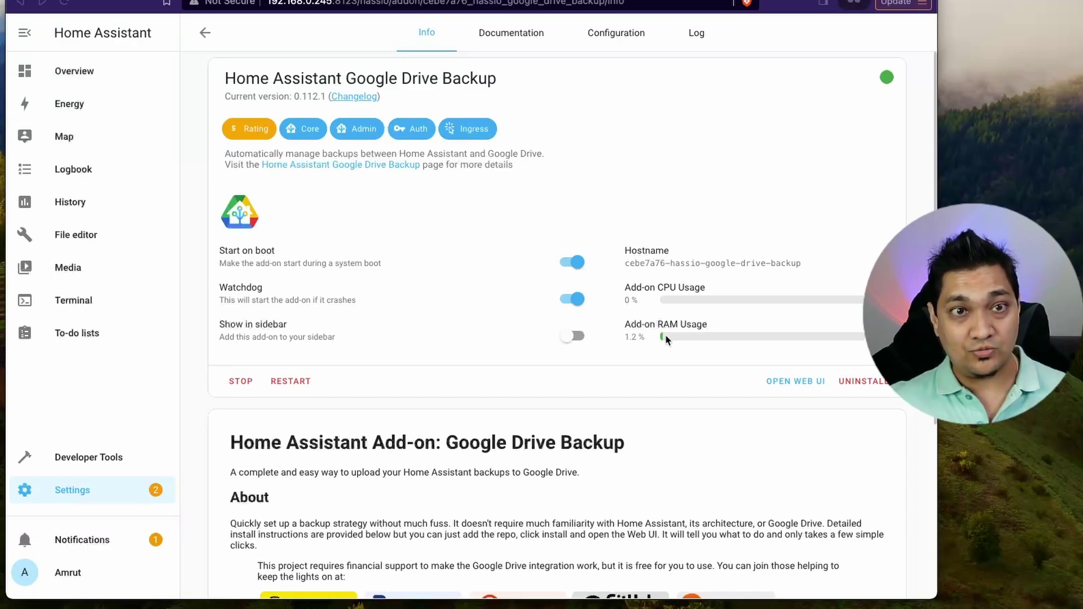
- Open the add-on's web UI and authorize habackup.io to access Google Drive with the listed Google account
left_click(799, 382)
scroll(476, 227, "down", 4)
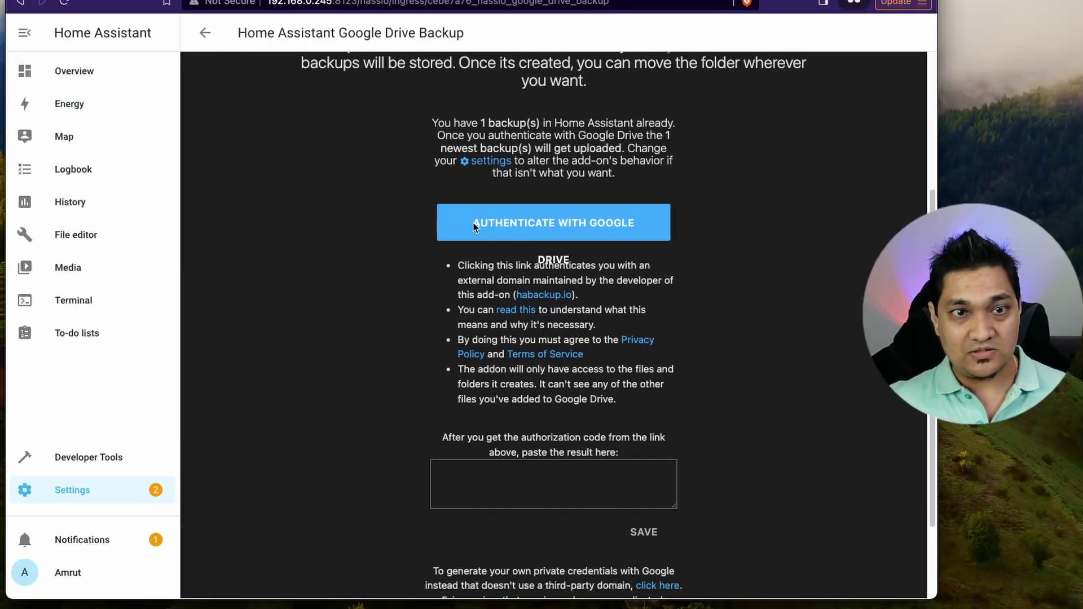
scroll(475, 227, "up", 2)
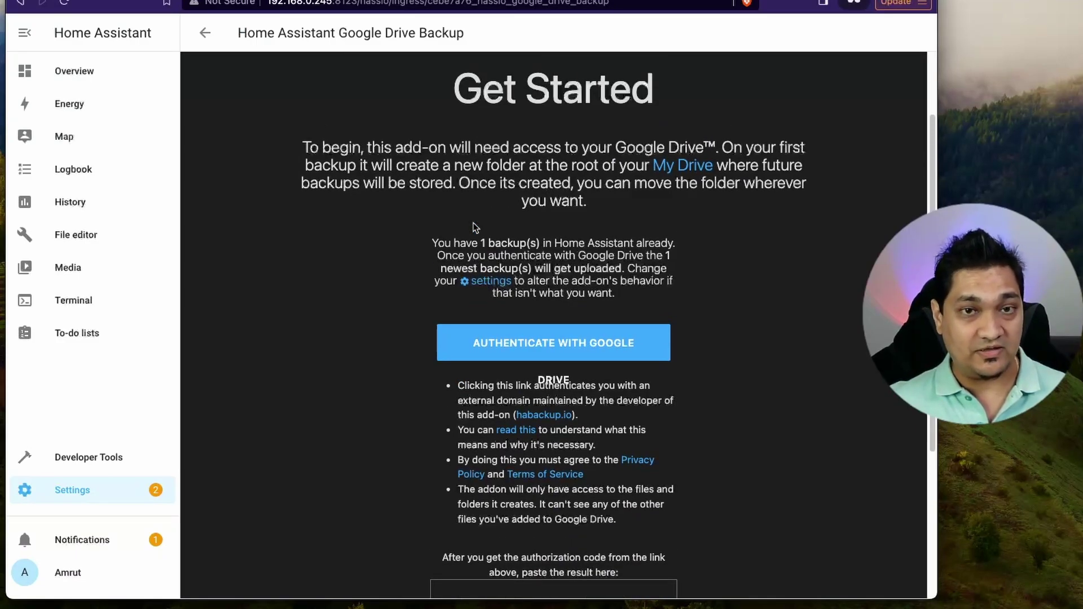
scroll(475, 227, "down", 2)
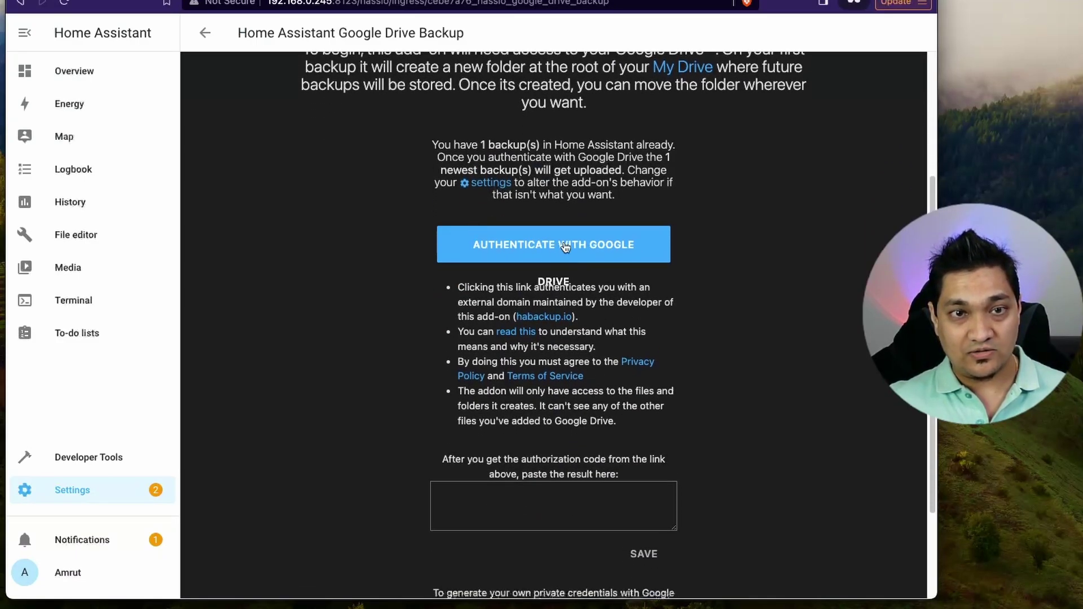
left_click(566, 247)
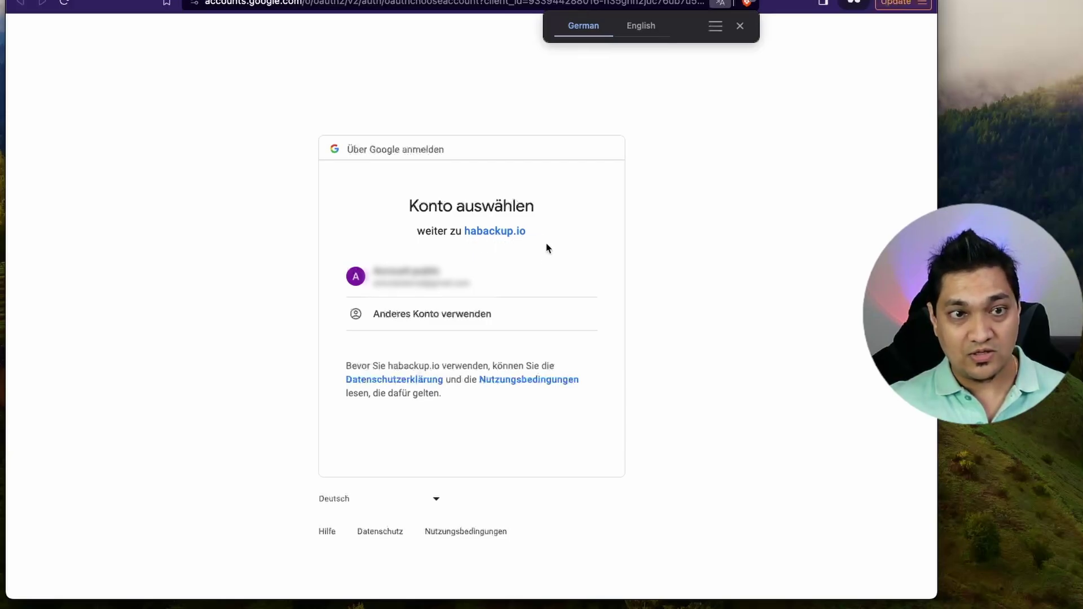
left_click(404, 280)
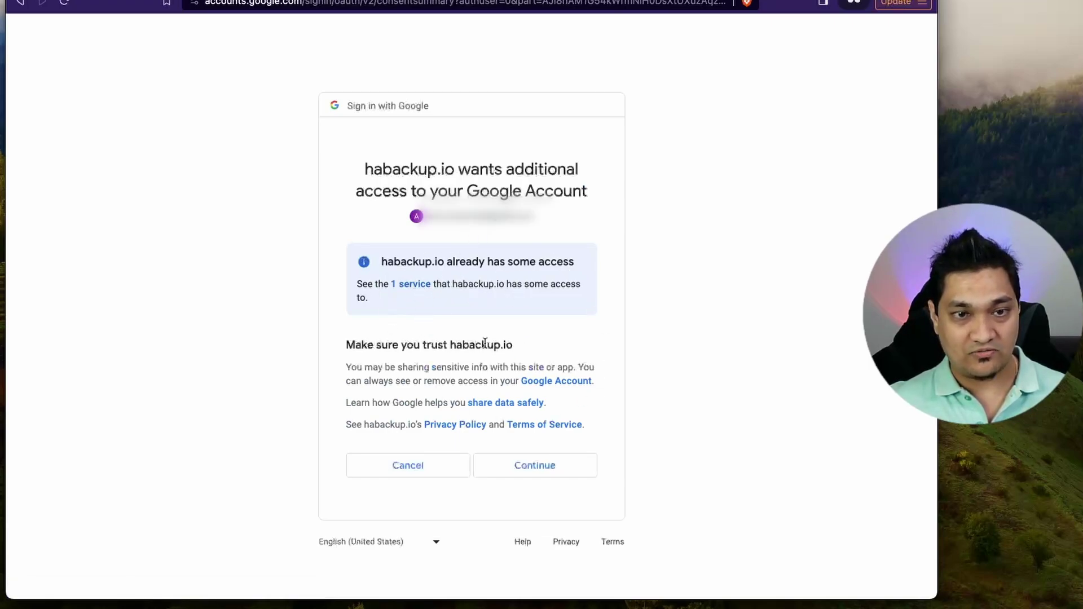
left_click(548, 472)
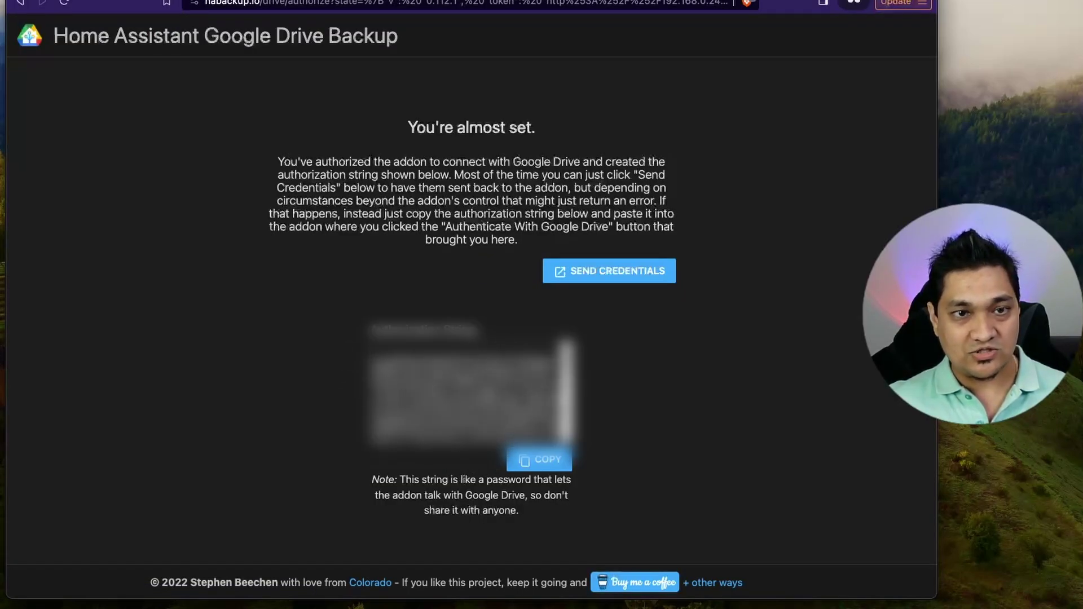
- Copy the Google Drive authorization string into the add-on's authorization code field, save it, and decline sharing error reports
left_click(552, 465)
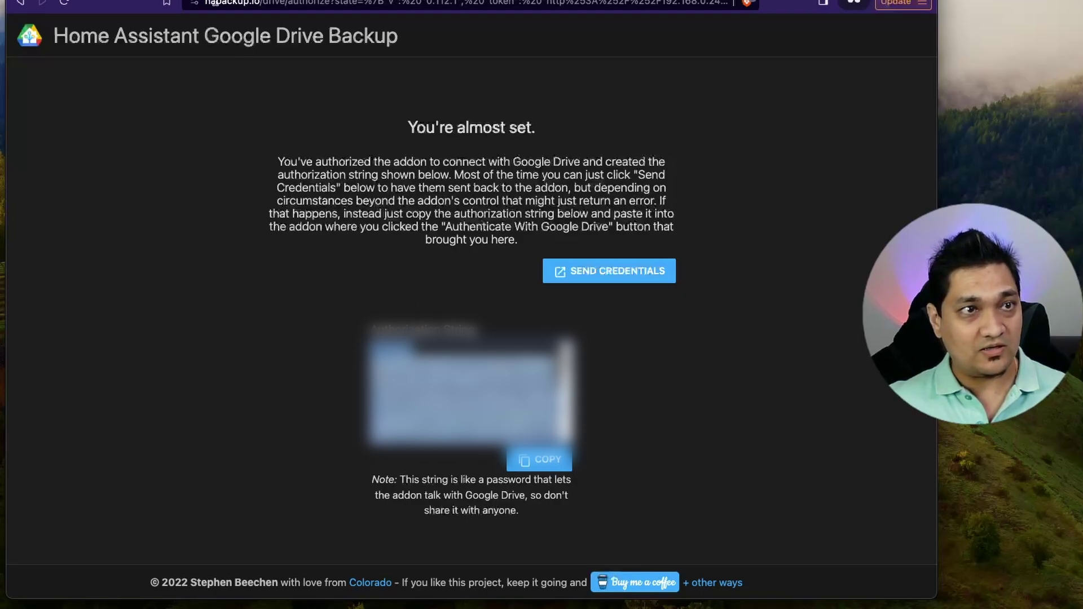
key("super+w")
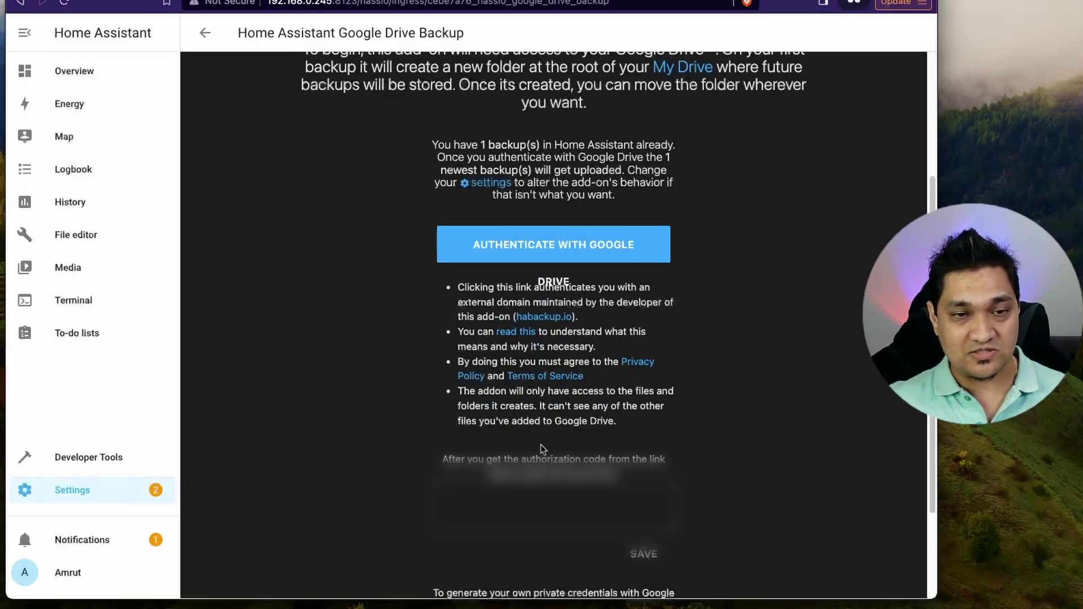
left_click(502, 500)
key("super+v")
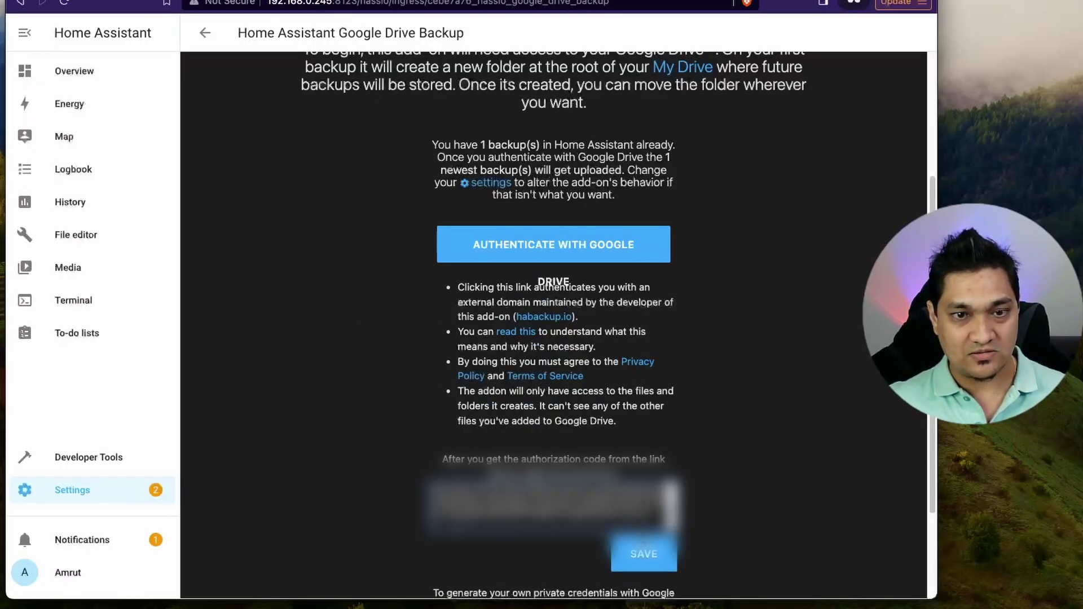
left_click(643, 554)
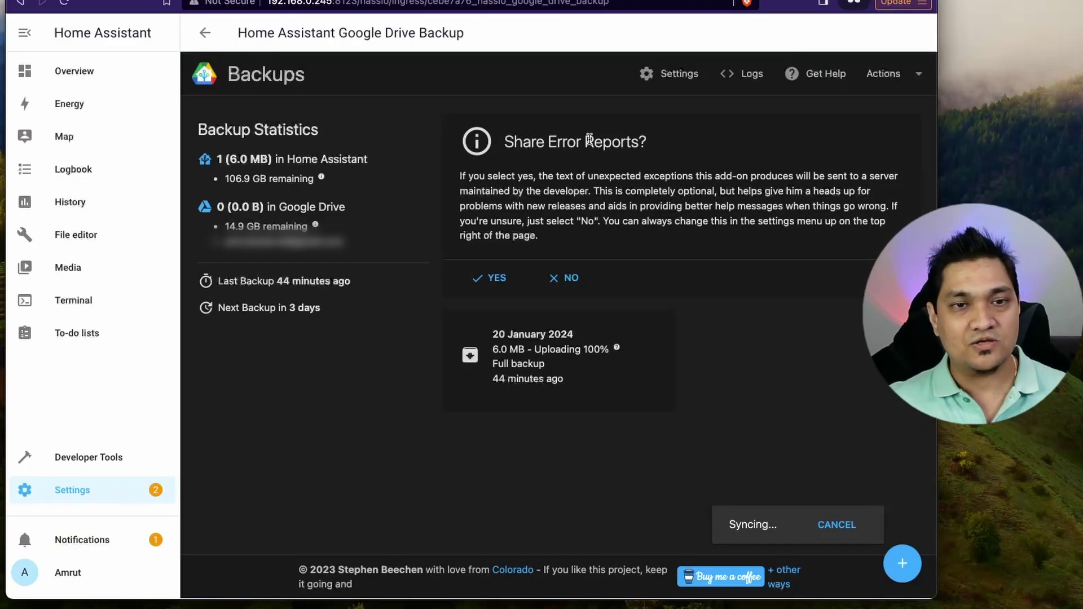
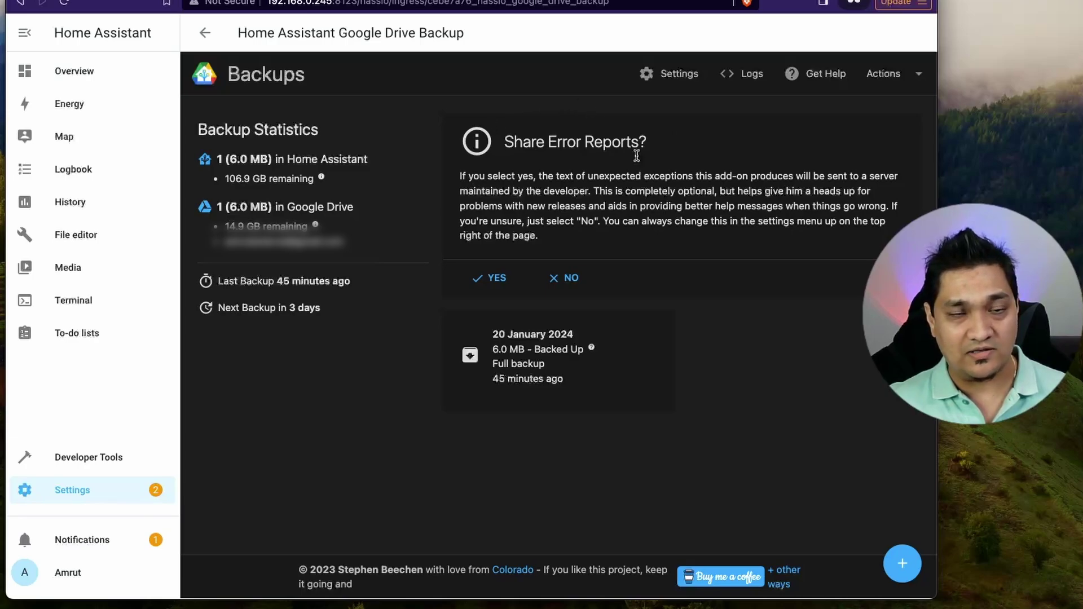
left_click(564, 278)
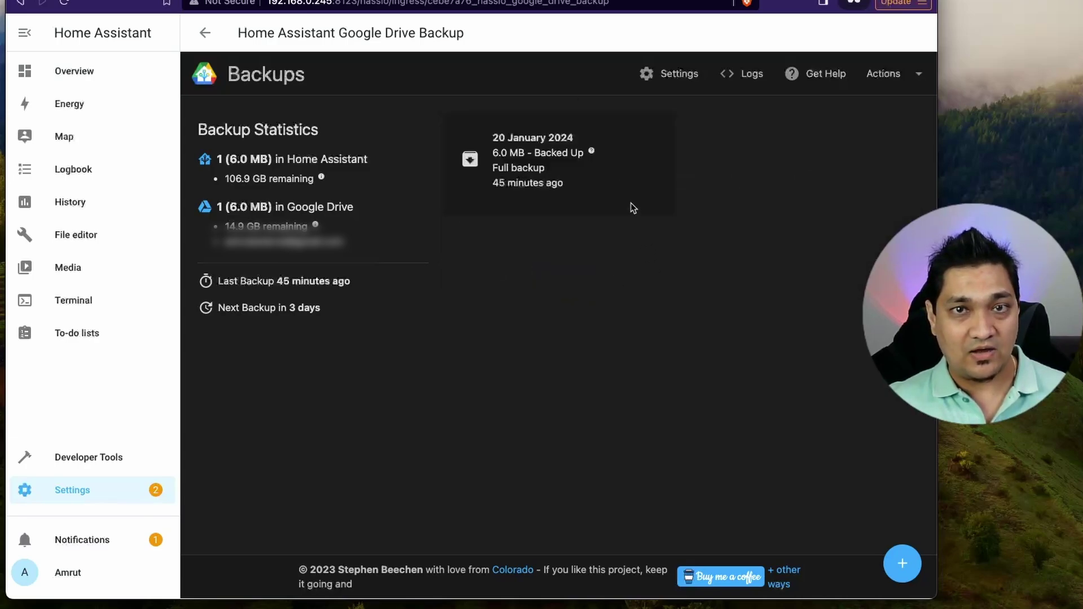
- Change the add-on interface's background color to a near-white shade and save the settings
left_click(673, 73)
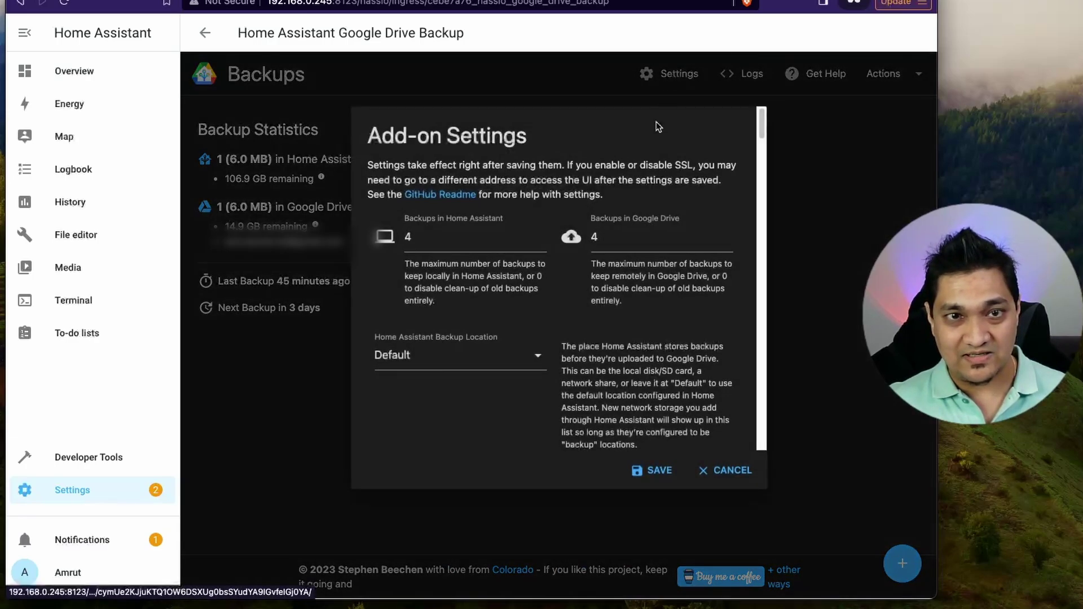
scroll(572, 346, "down", 10)
scroll(576, 351, "up", 10)
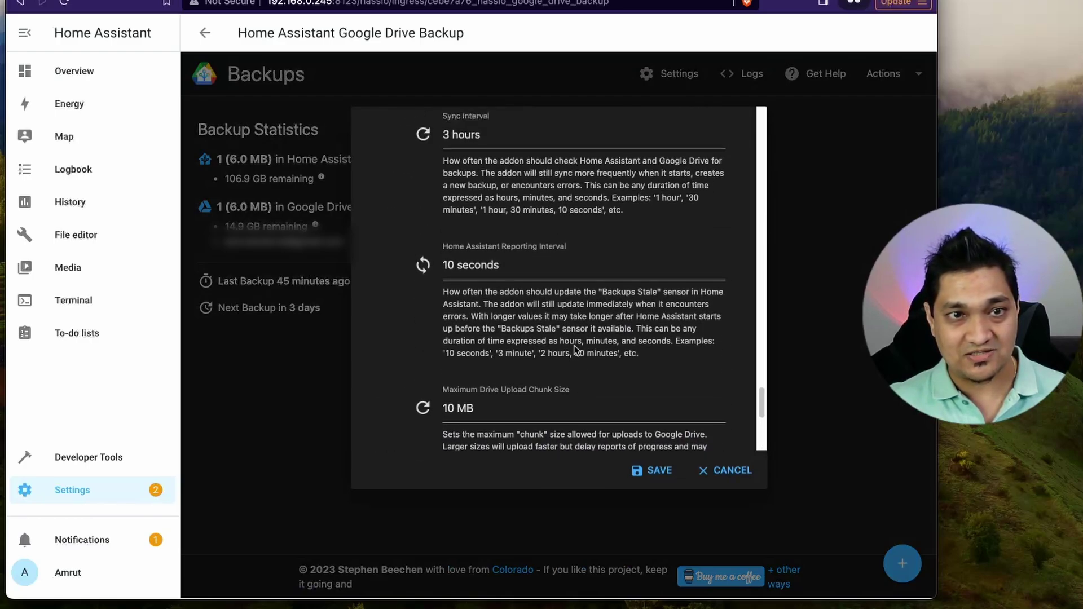
scroll(576, 350, "up", 5)
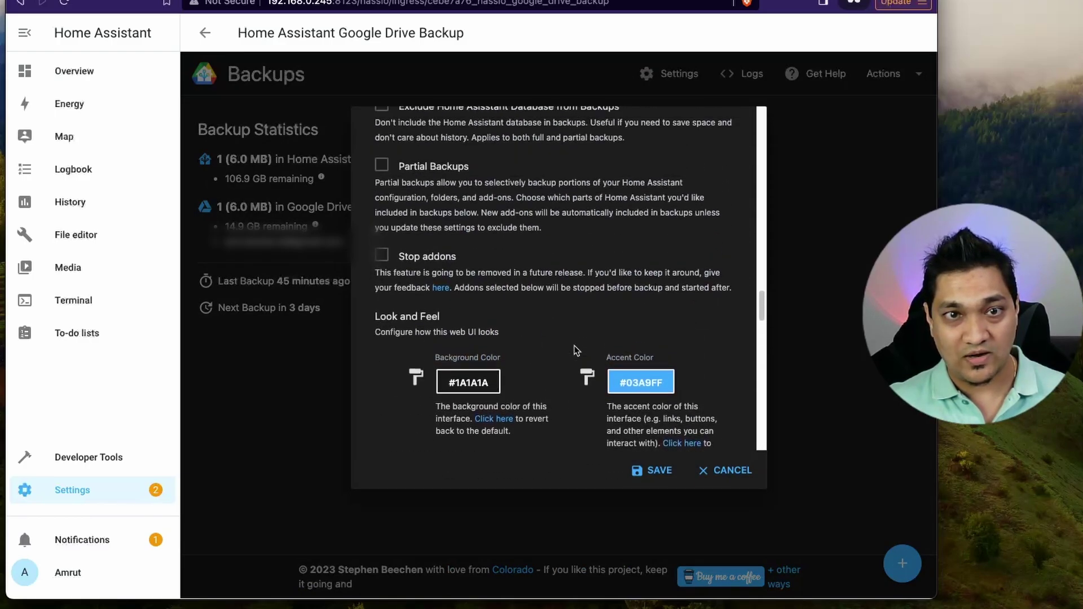
left_click(503, 383)
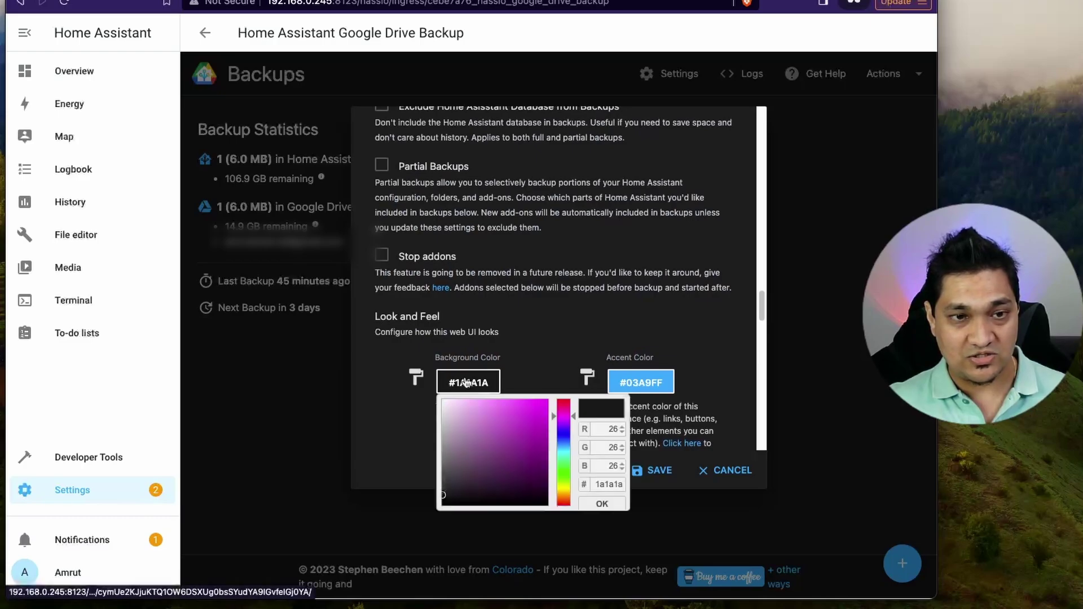
left_click(451, 401)
left_click(751, 373)
left_click(653, 470)
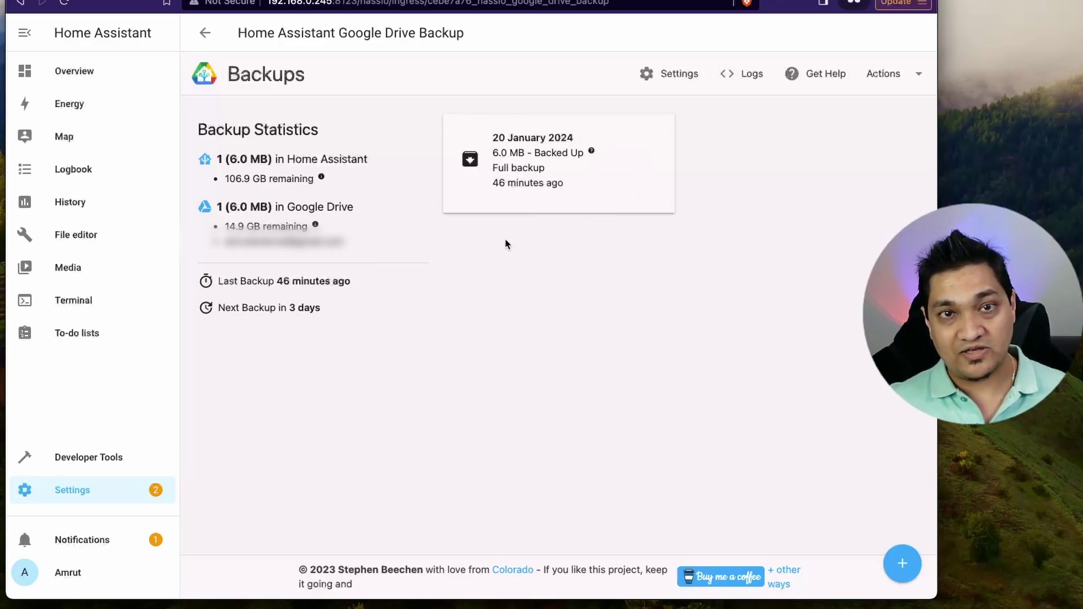
- Reopen the add-on settings and choose Default as the Home Assistant Backup Location
left_click(680, 73)
scroll(588, 246, "up", 10)
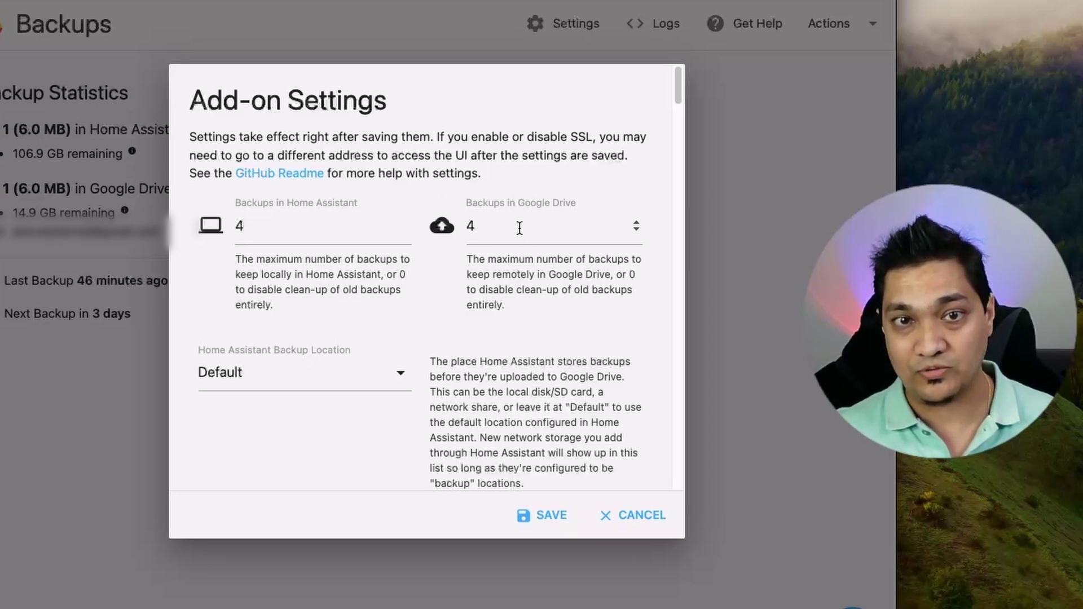
scroll(482, 339, "down", 1)
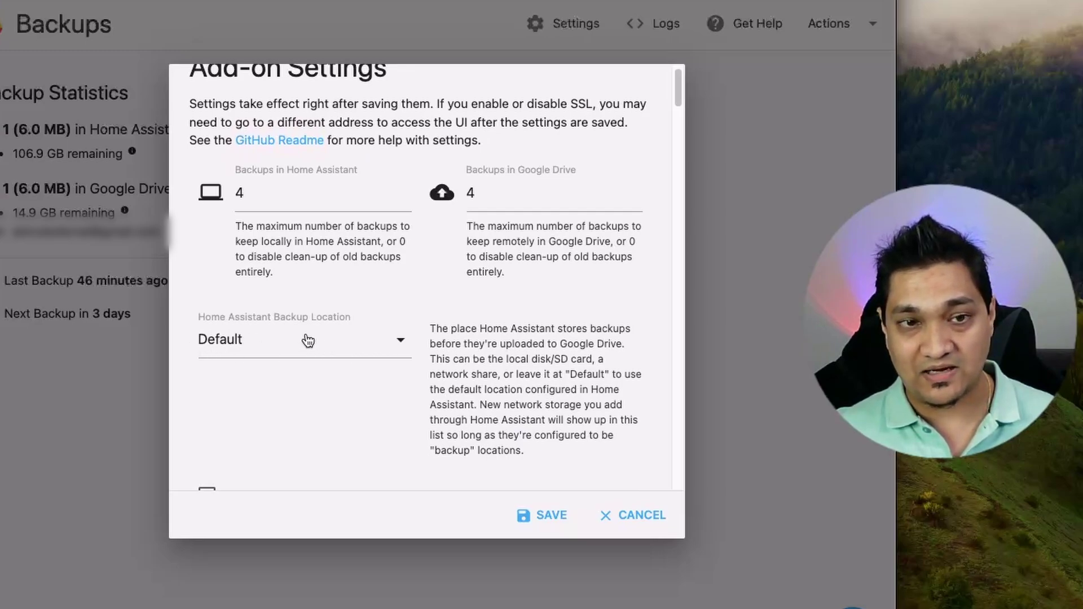
left_click(319, 340)
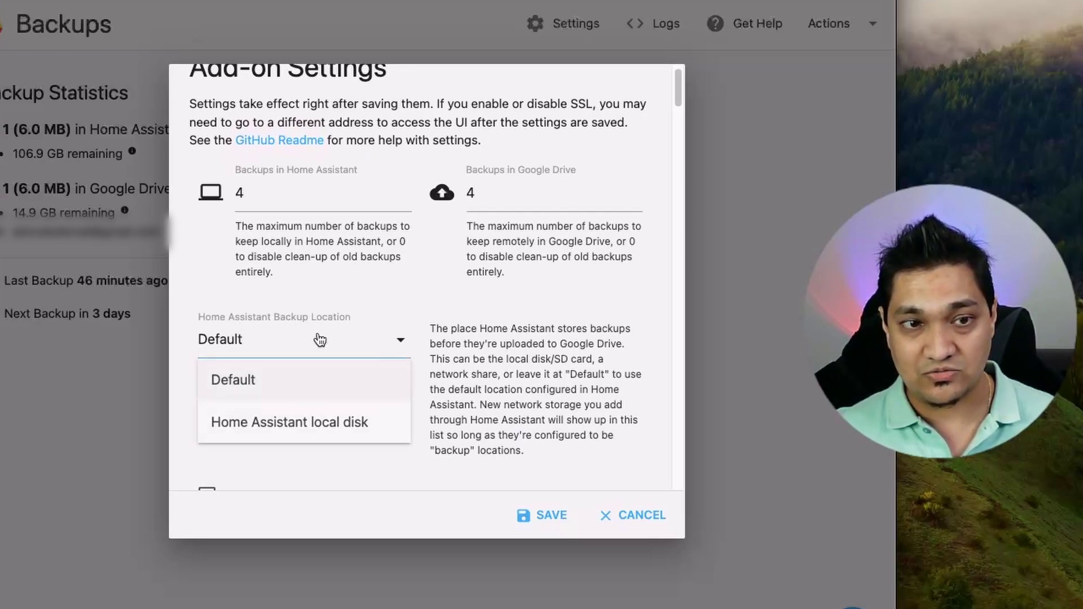
left_click(314, 375)
- Review the options for deleting backups after upload, deleting the oldest backup first, and ignoring other or upgrade backups
scroll(481, 248, "down", 4)
scroll(539, 285, "down", 1)
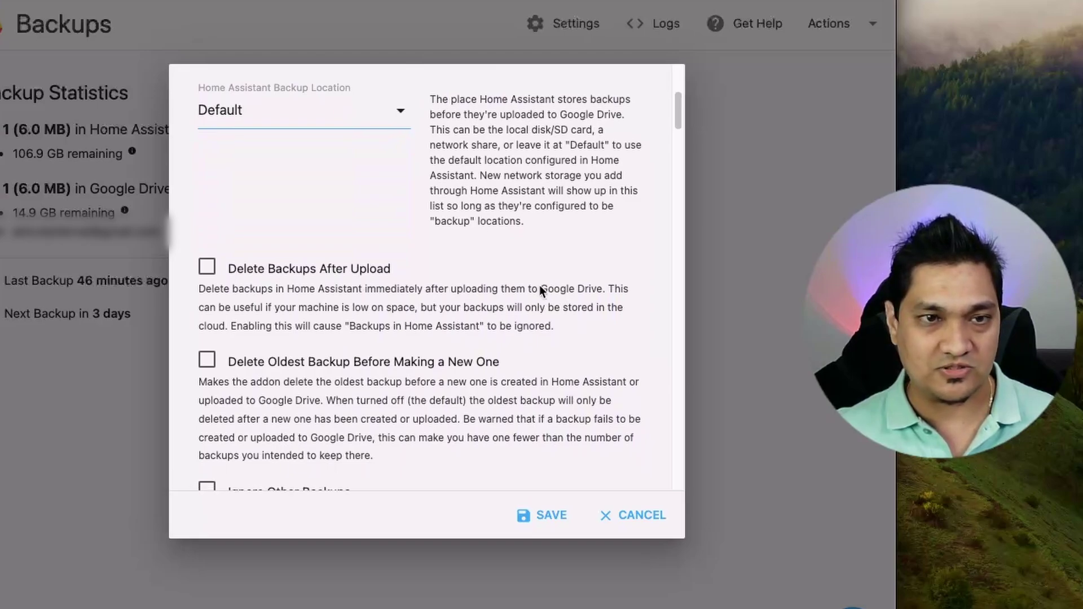
scroll(539, 285, "down", 1)
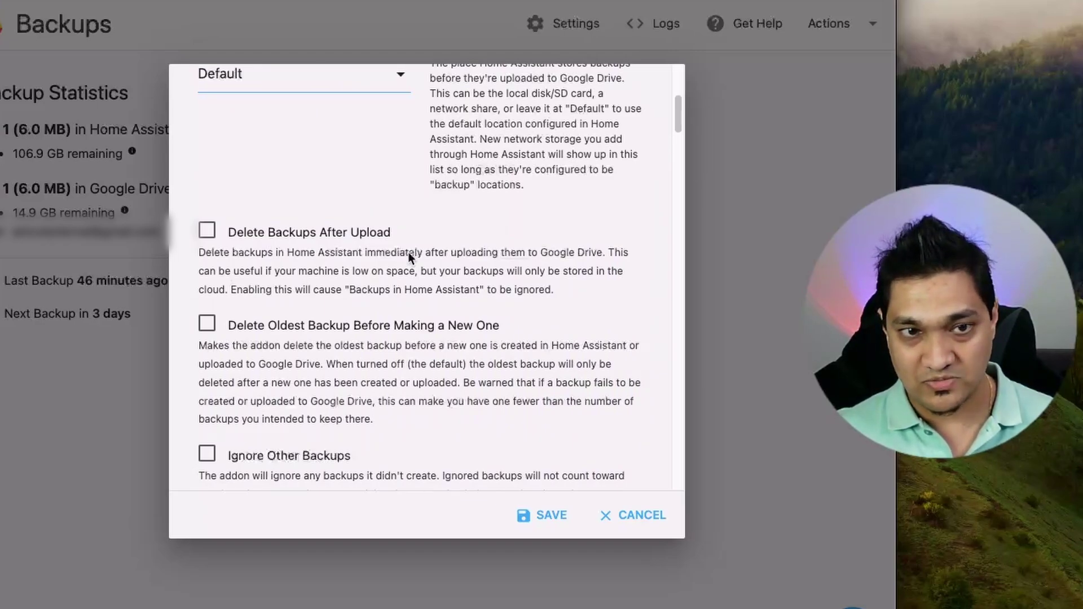
scroll(408, 252, "down", 3)
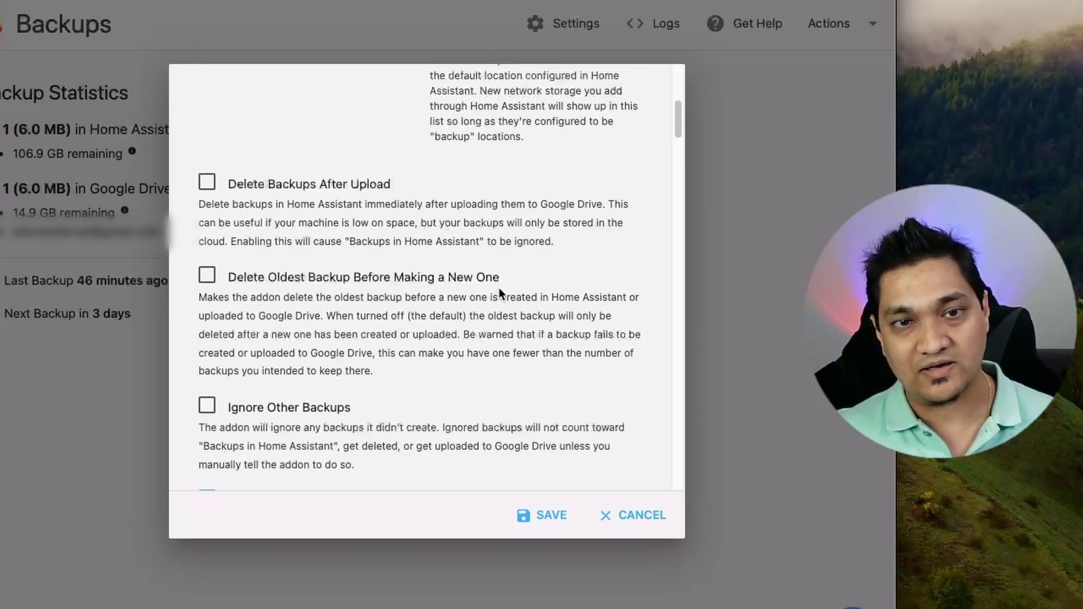
scroll(502, 287, "down", 5)
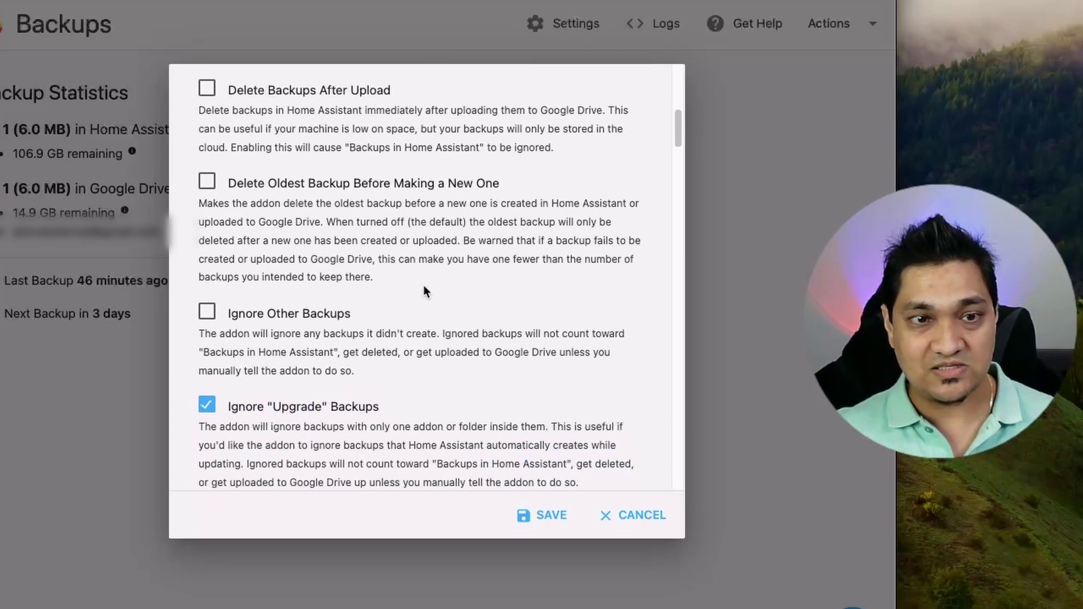
scroll(408, 320, "down", 3)
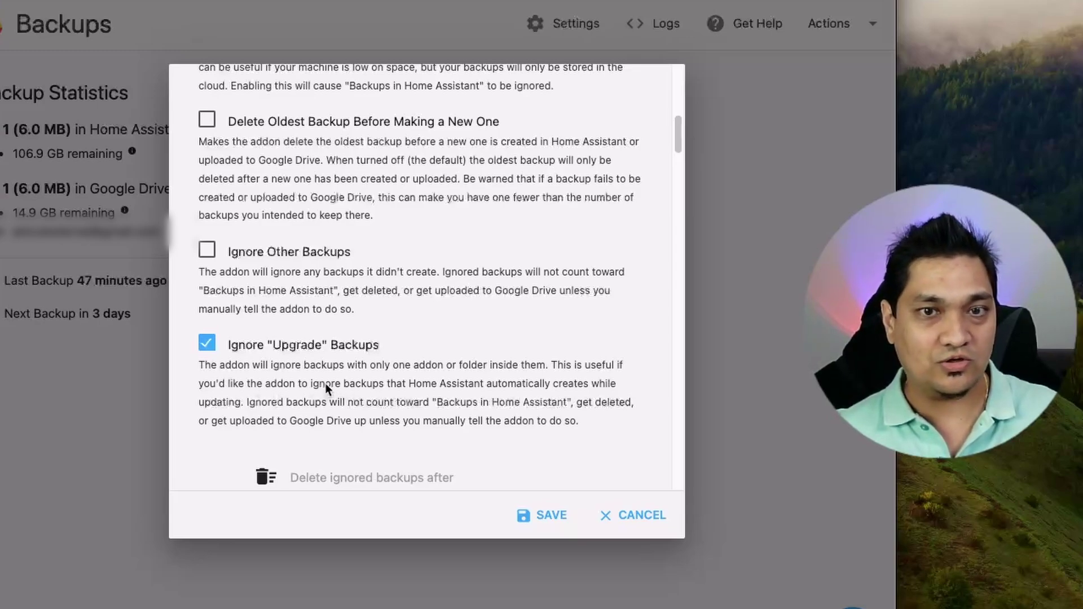
scroll(324, 384, "down", 1)
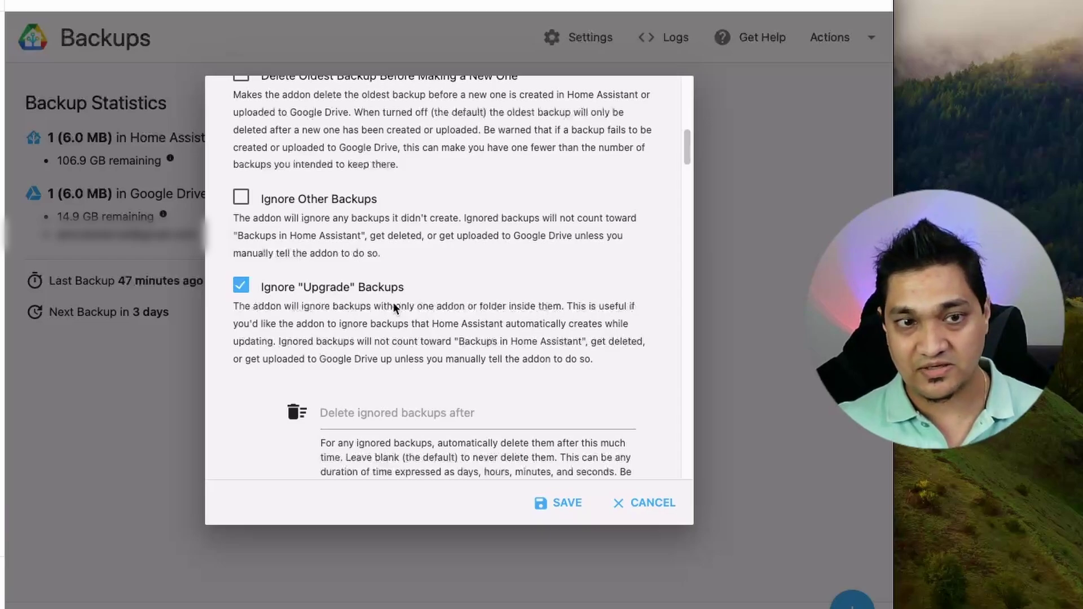
- Set the days between backups to 1, leaving the backup time of day blank
scroll(394, 304, "down", 5)
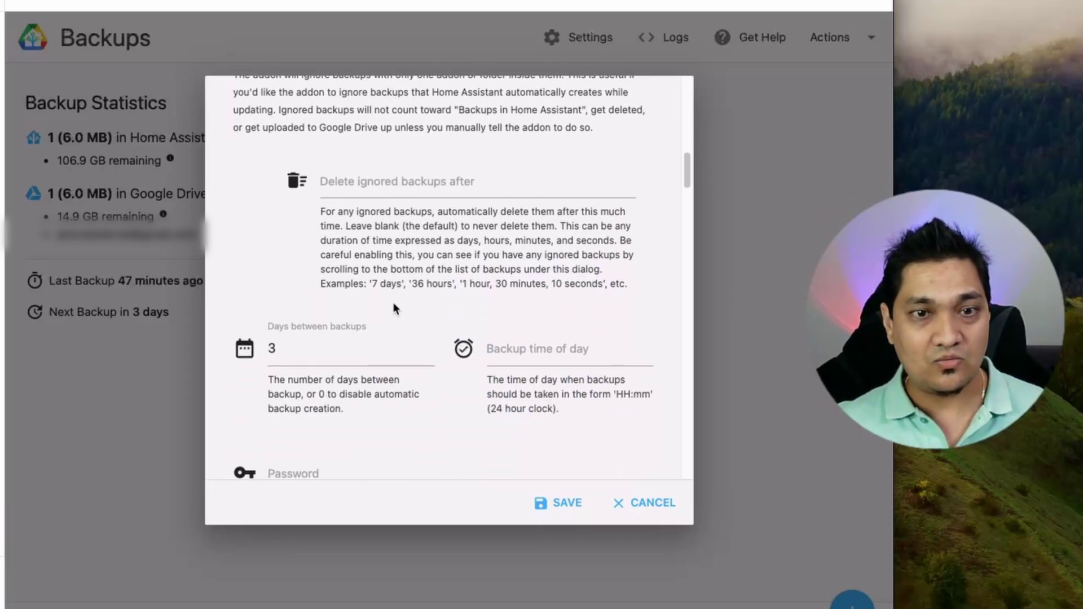
scroll(394, 309, "down", 1)
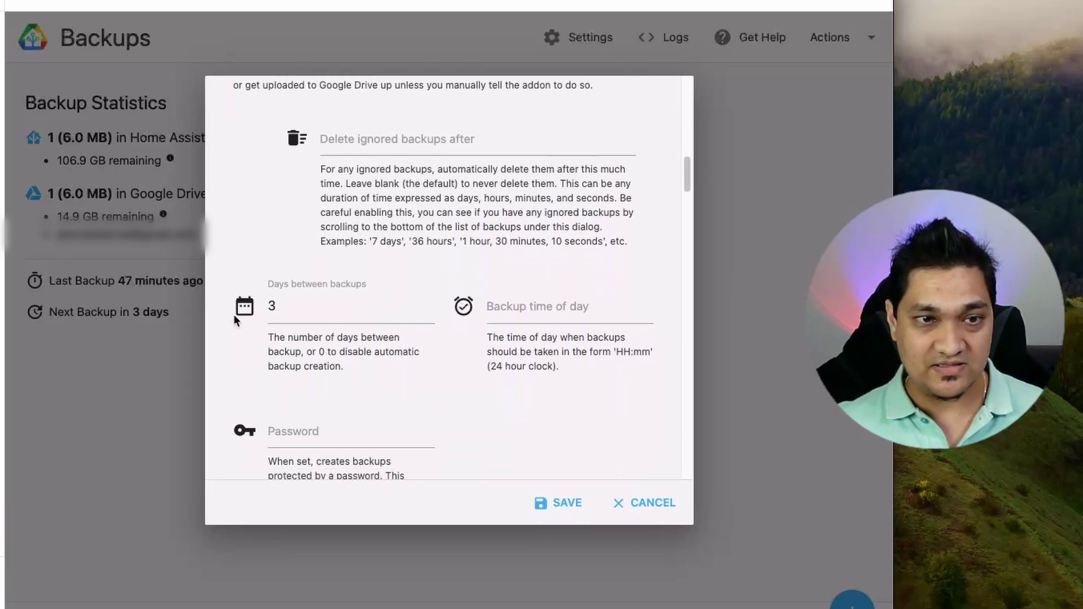
scroll(339, 322, "down", 1)
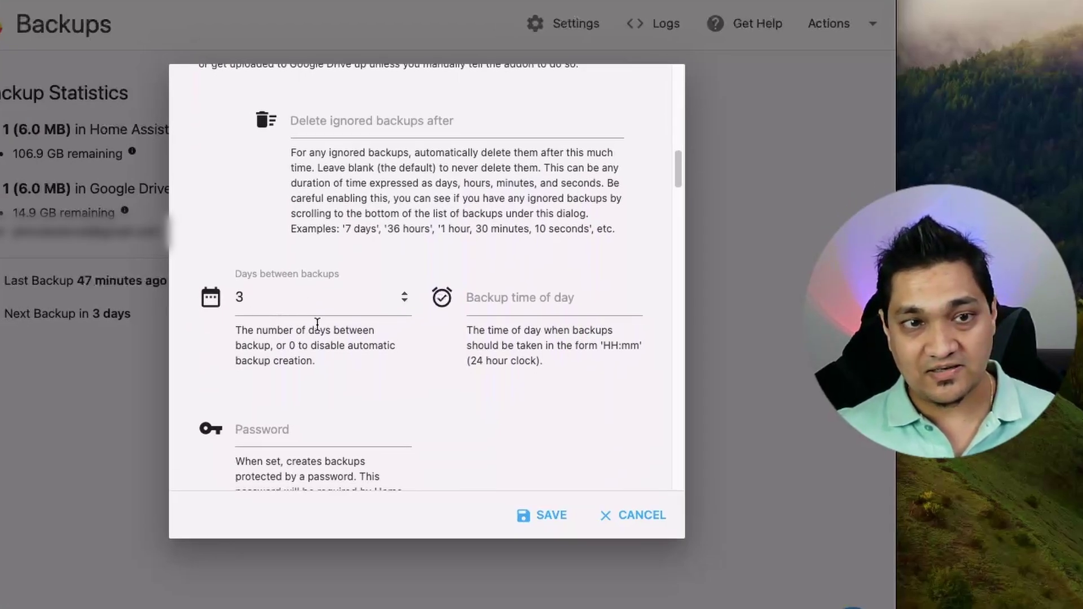
left_click_drag(278, 297, 225, 302)
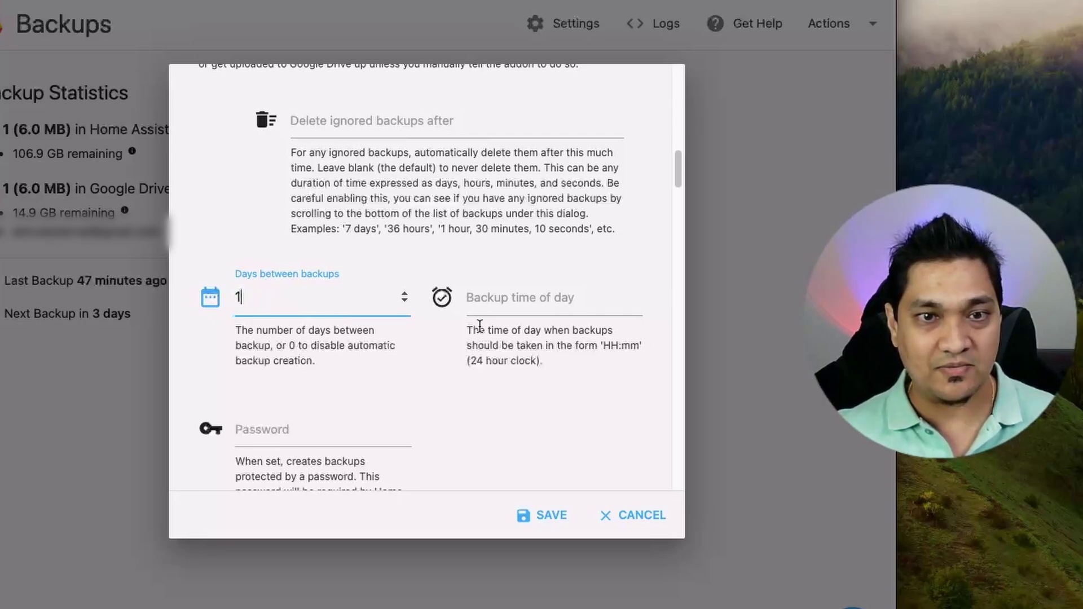
left_click(507, 297)
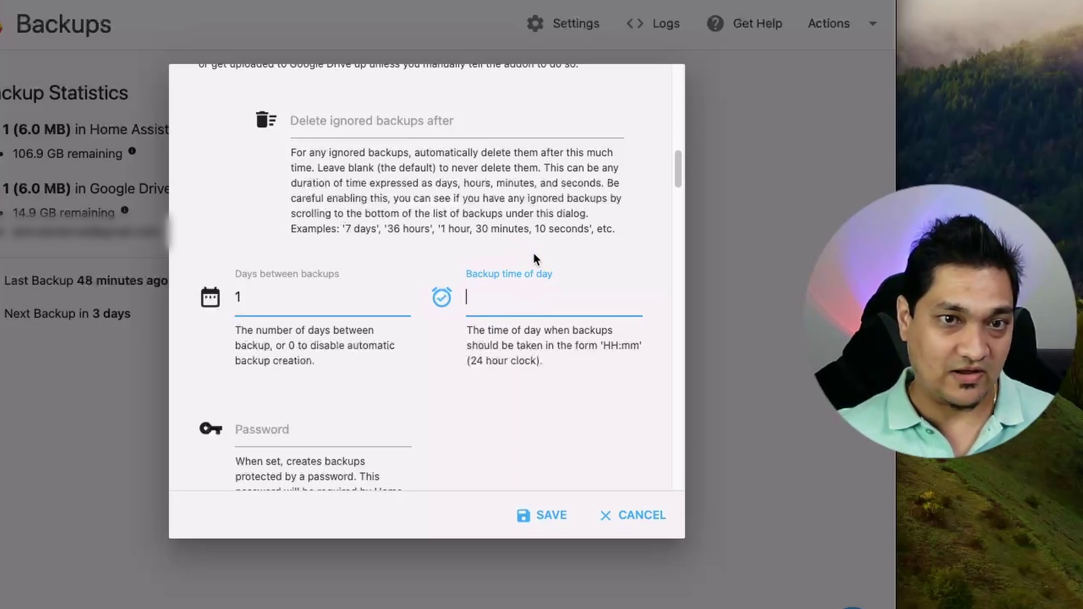
- Enter a backup protection password and repeat it in the Re-enter password field
scroll(533, 259, "down", 3)
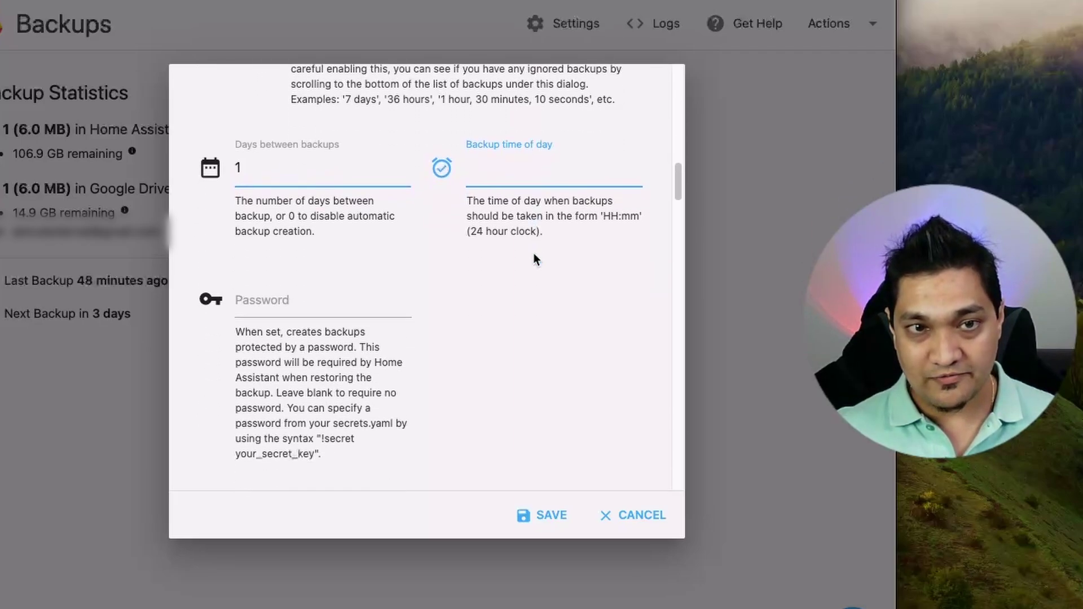
left_click(302, 304)
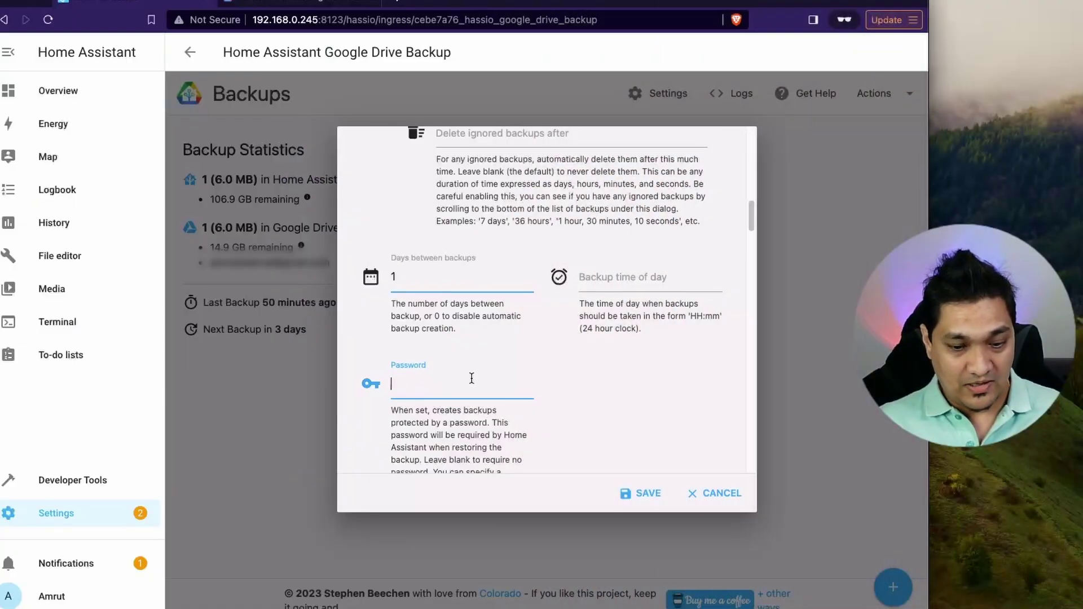
type("••••••")
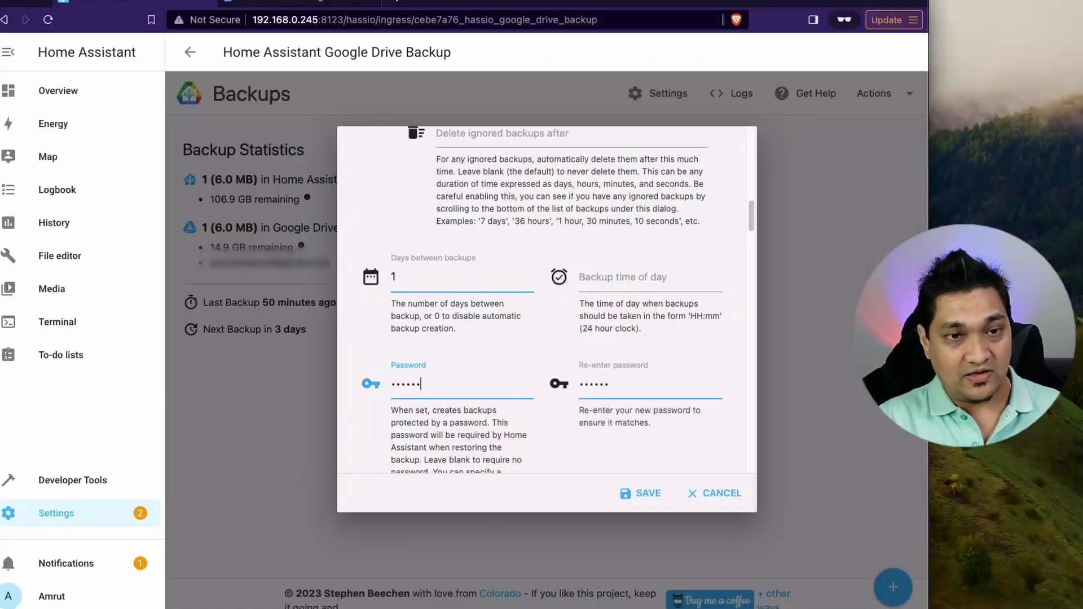
key("Tab")
type("••••••")
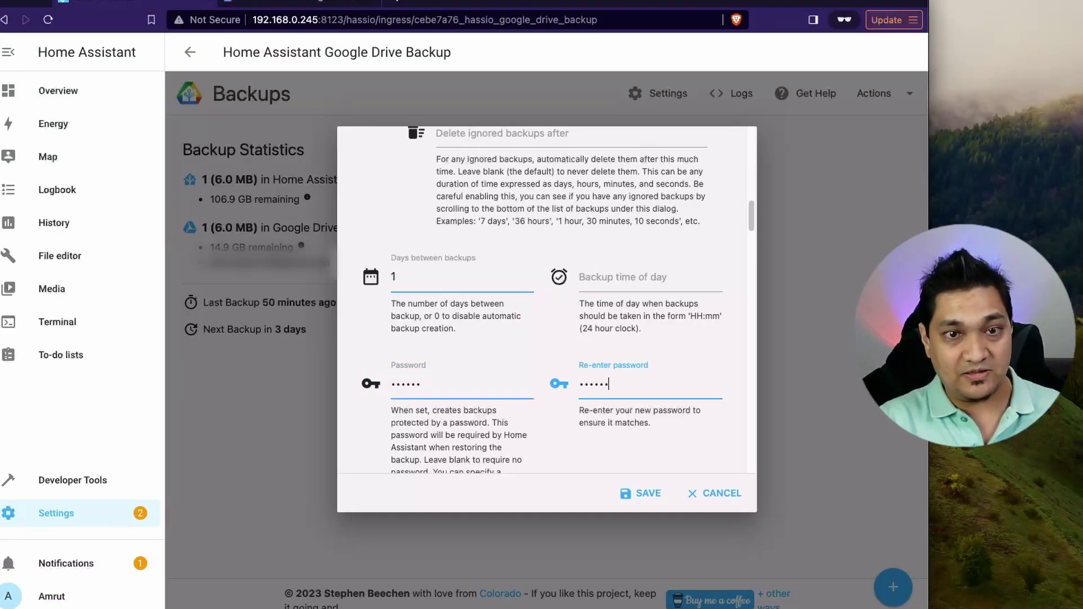
- Review the options for the backup name template, backup folder, staleness notifications, sensors, error reports, and Google Drive upload
scroll(476, 388, "down", 2)
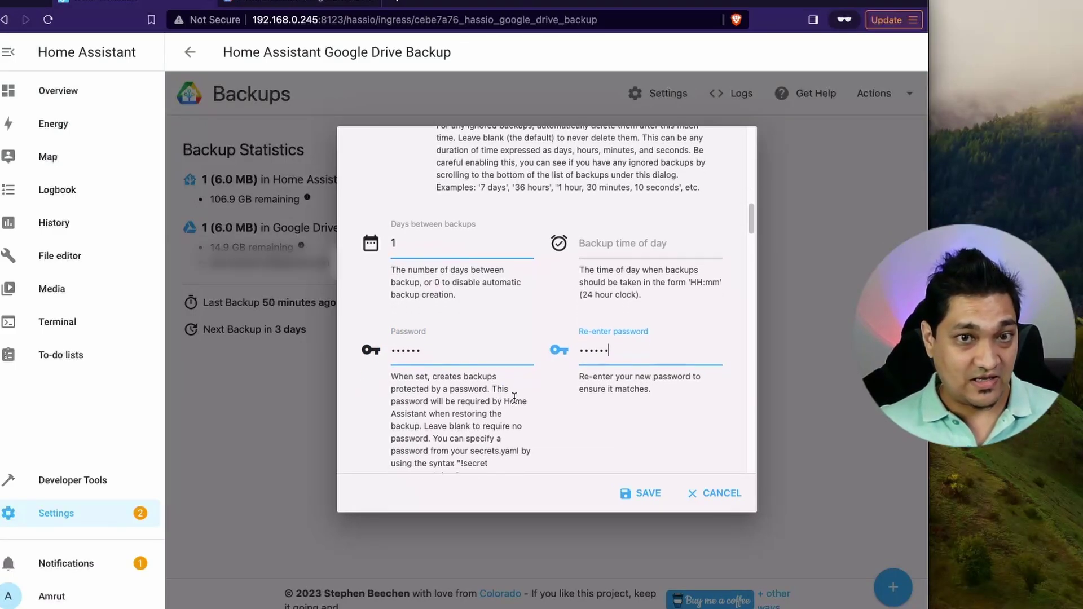
scroll(514, 398, "down", 3)
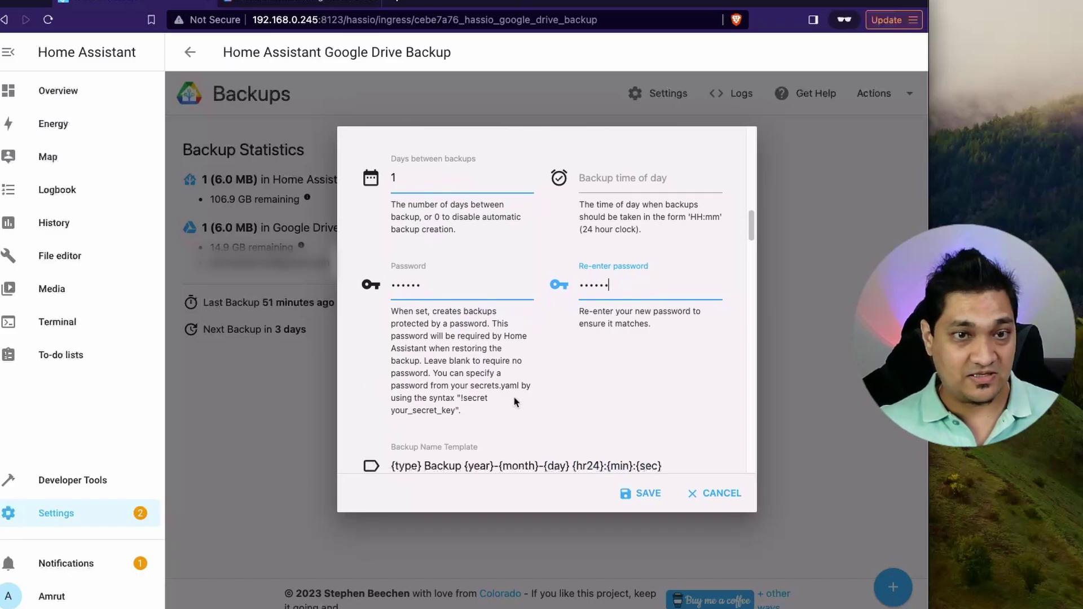
scroll(514, 396, "down", 4)
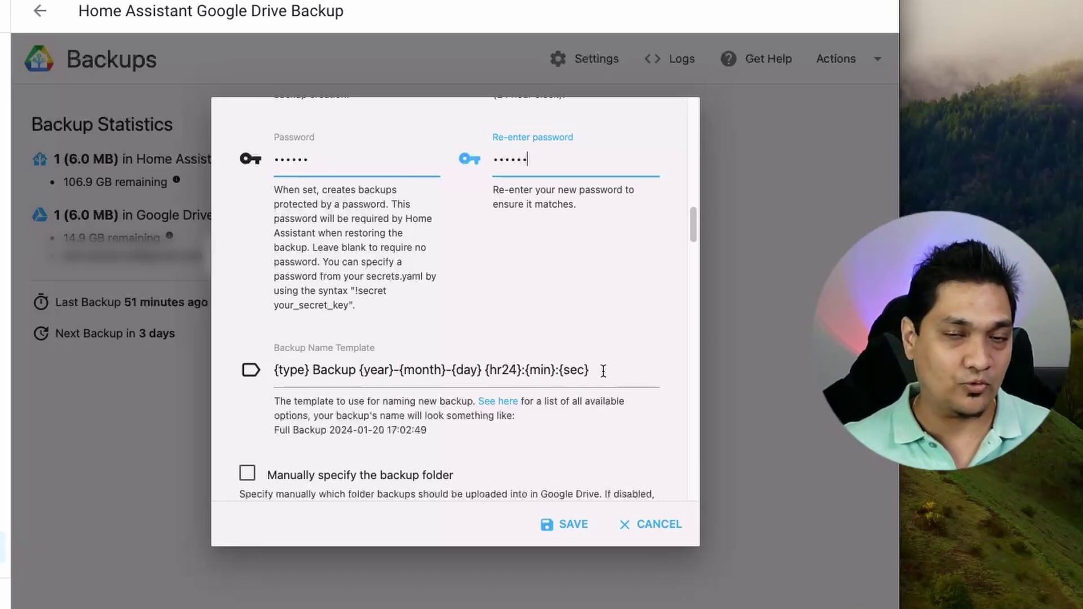
scroll(602, 371, "down", 3)
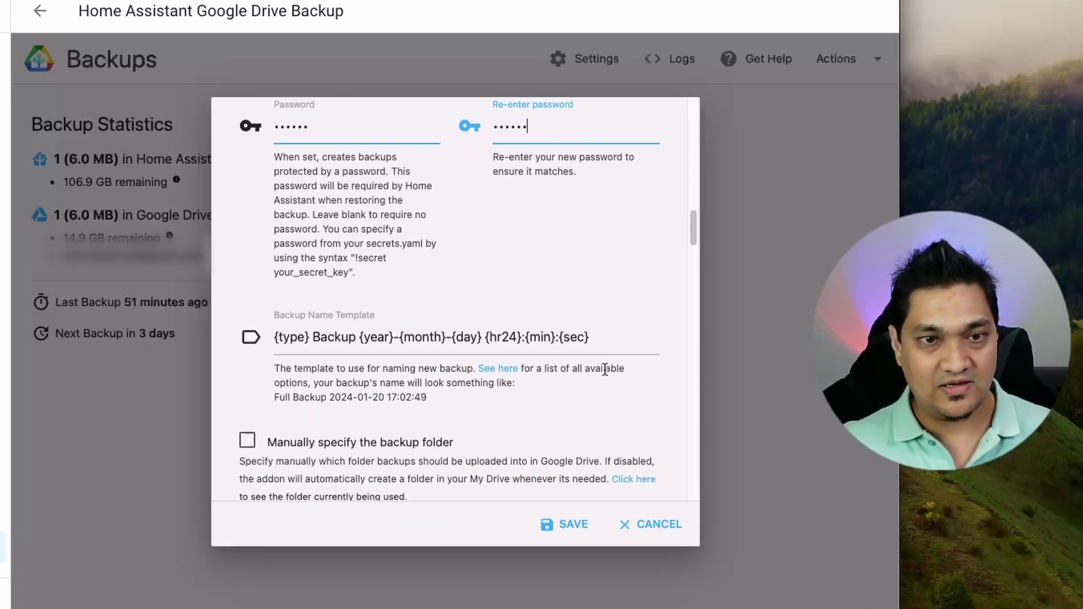
scroll(605, 370, "down", 1)
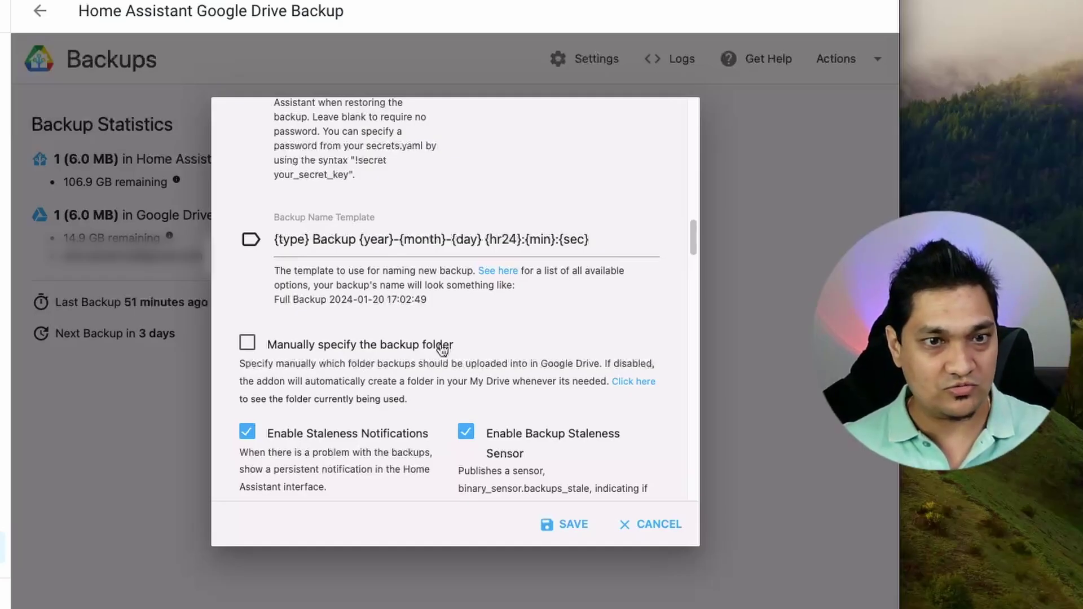
scroll(443, 349, "down", 4)
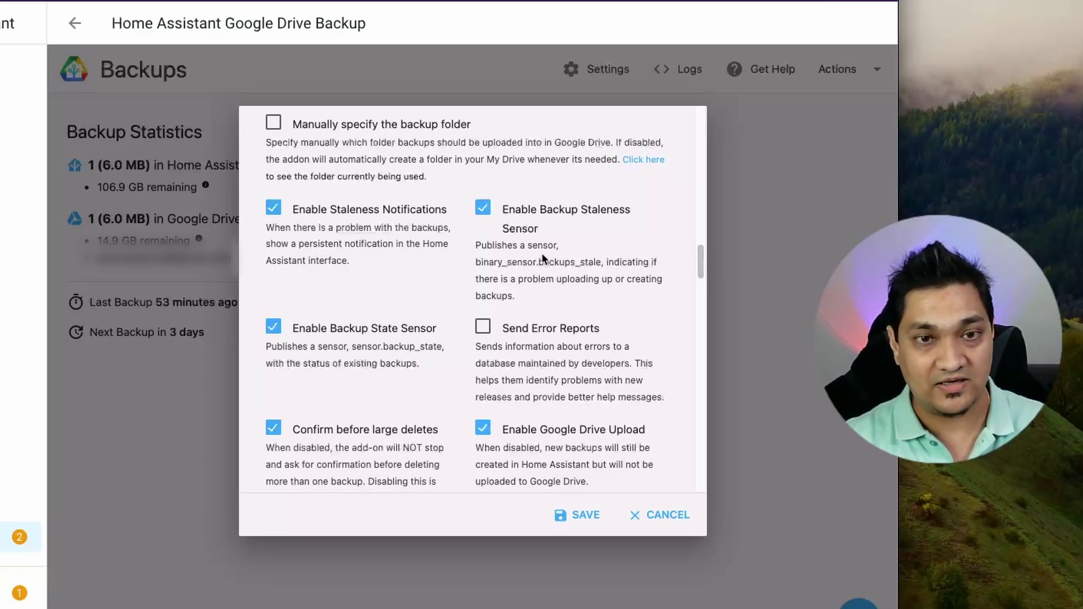
scroll(341, 353, "down", 7)
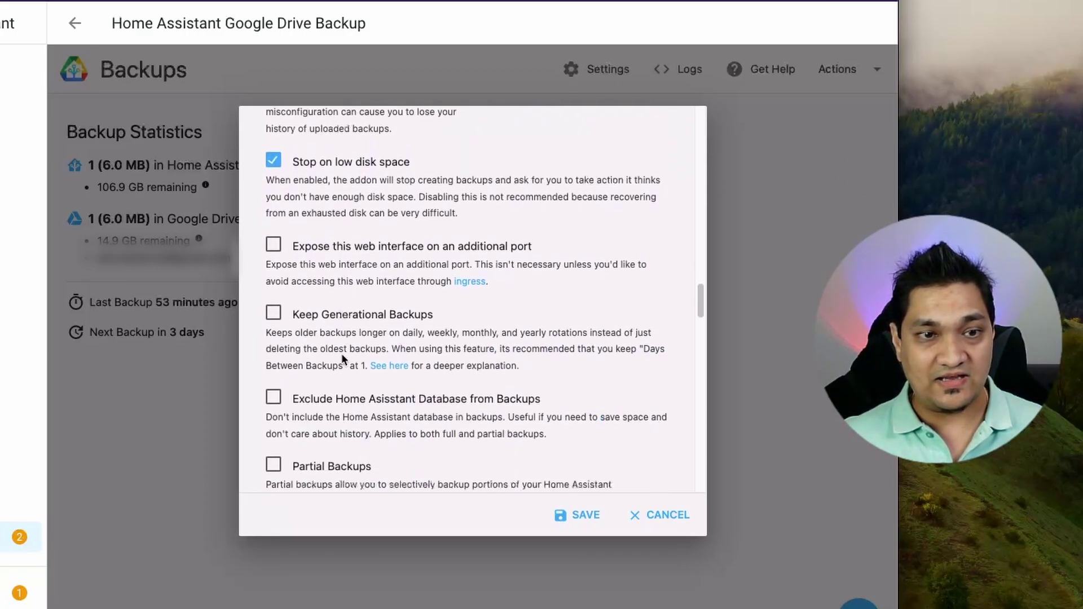
- Enable Keep Generational Backups and set the days, weeks, and months of backups to keep to 1 each
scroll(342, 359, "down", 2)
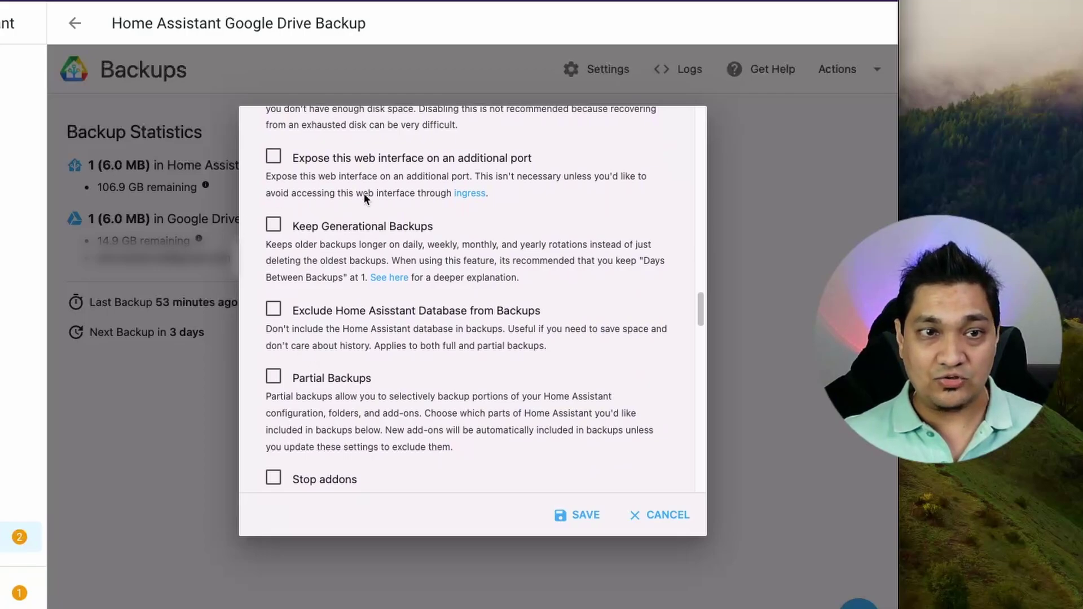
left_click(274, 226)
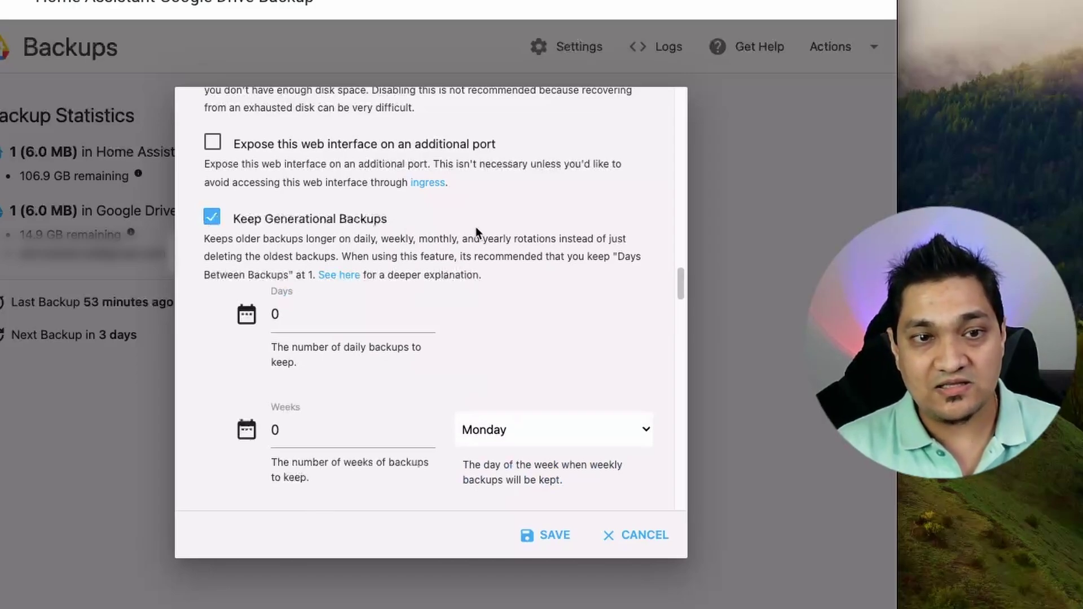
scroll(475, 227, "down", 1)
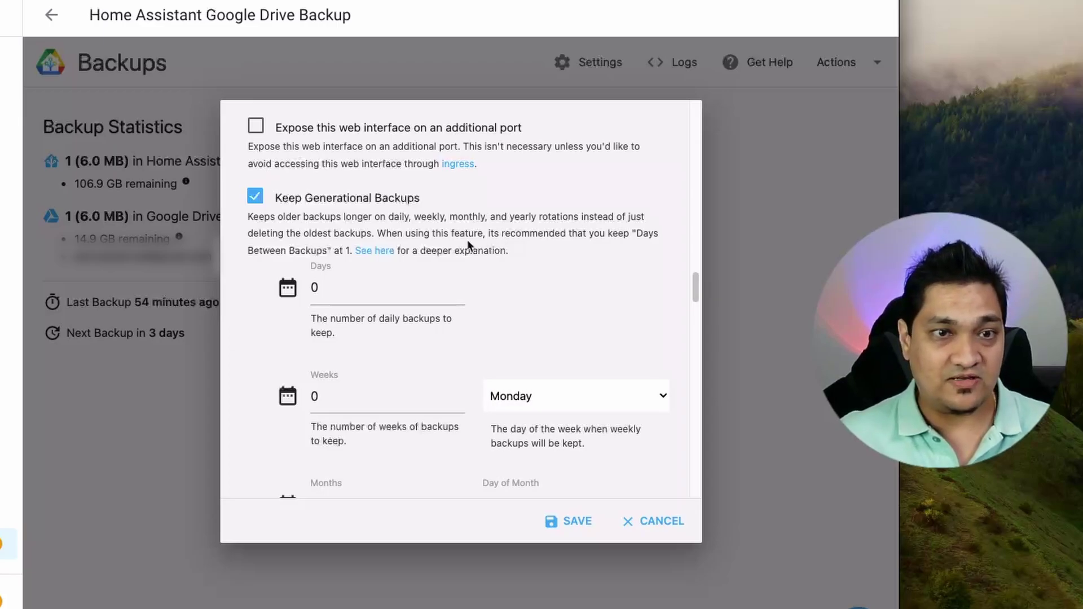
left_click(370, 300)
type("1")
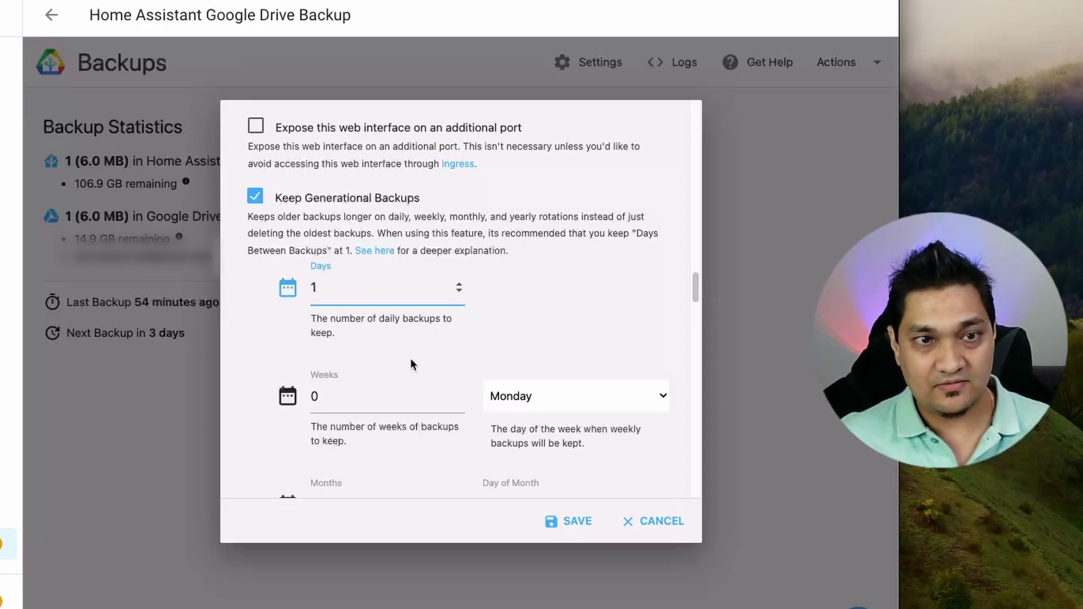
left_click(350, 397)
type("1")
scroll(416, 367, "down", 4)
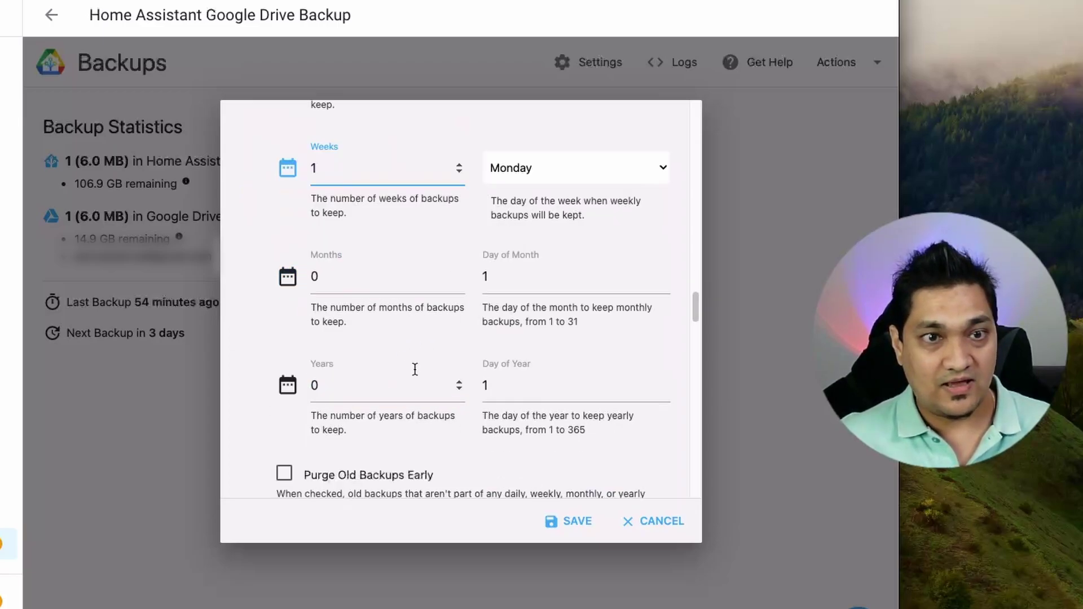
double_click(359, 279)
type("1")
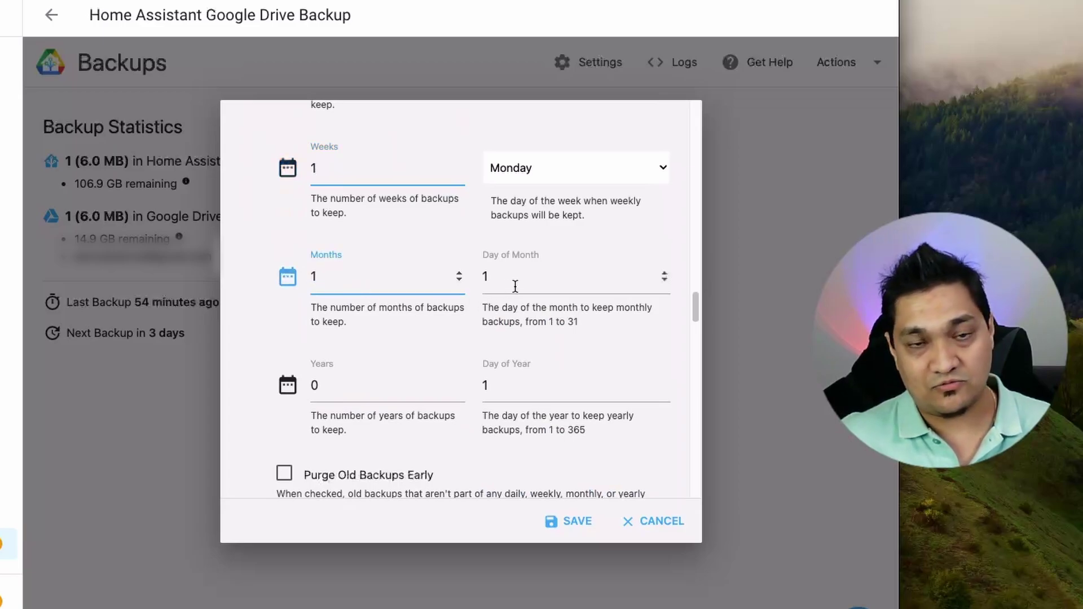
- Set the number of years of generational backups to keep to 7
double_click(357, 386)
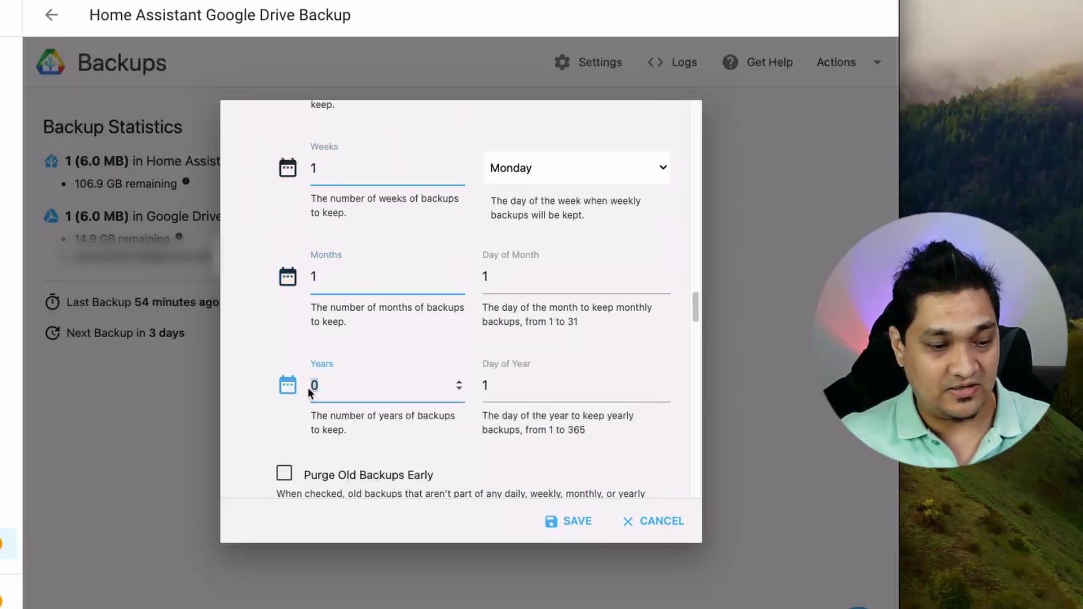
type("3")
scroll(396, 401, "up", 5)
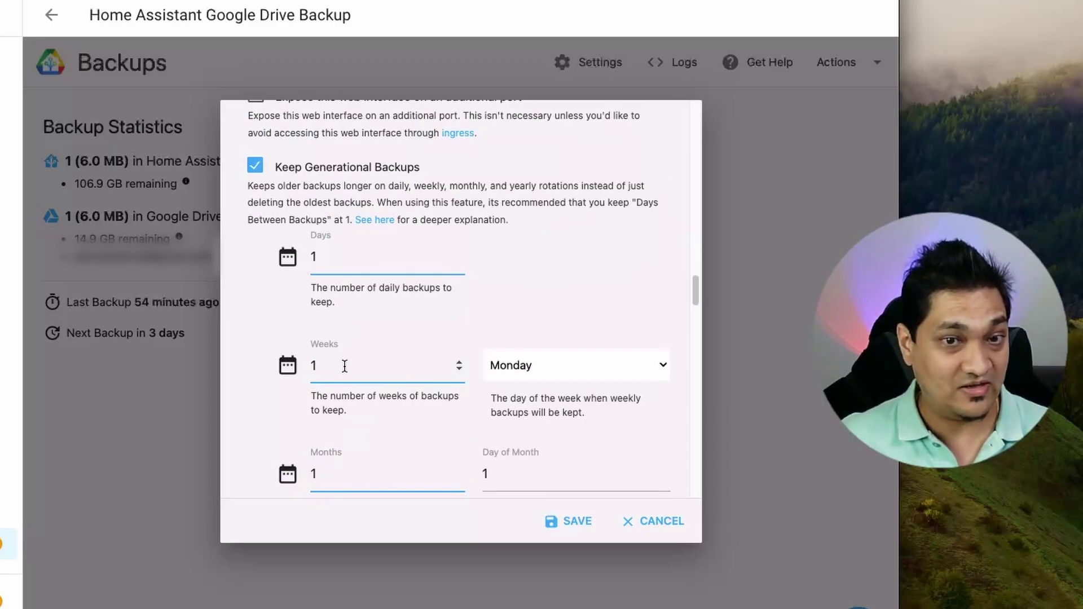
scroll(344, 366, "down", 1)
scroll(382, 437, "down", 1)
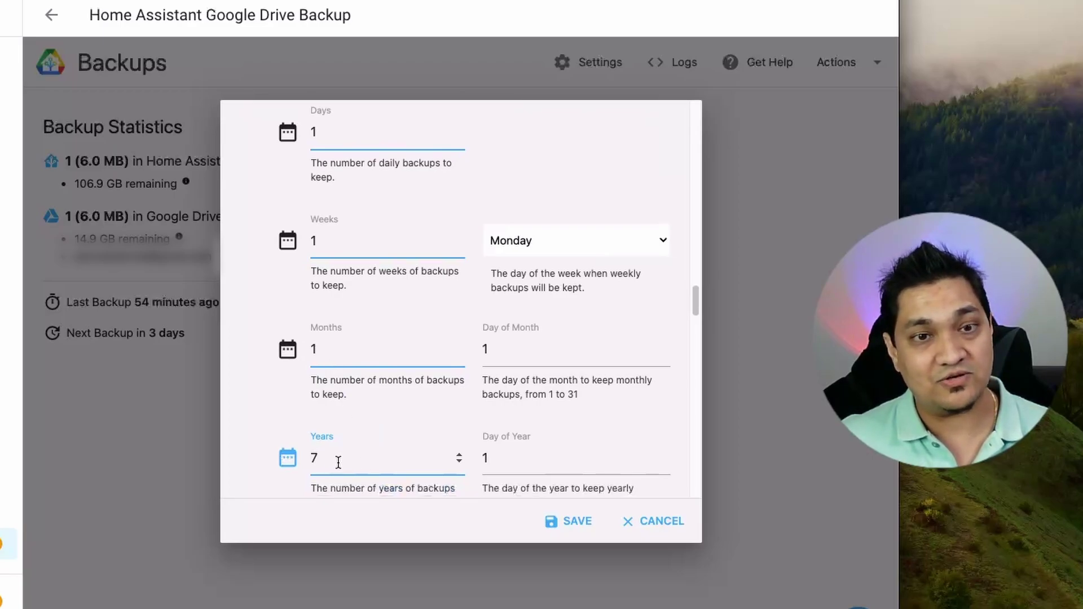
- Set the number of years of generational backups to keep to 2
left_click_drag(338, 462, 302, 463)
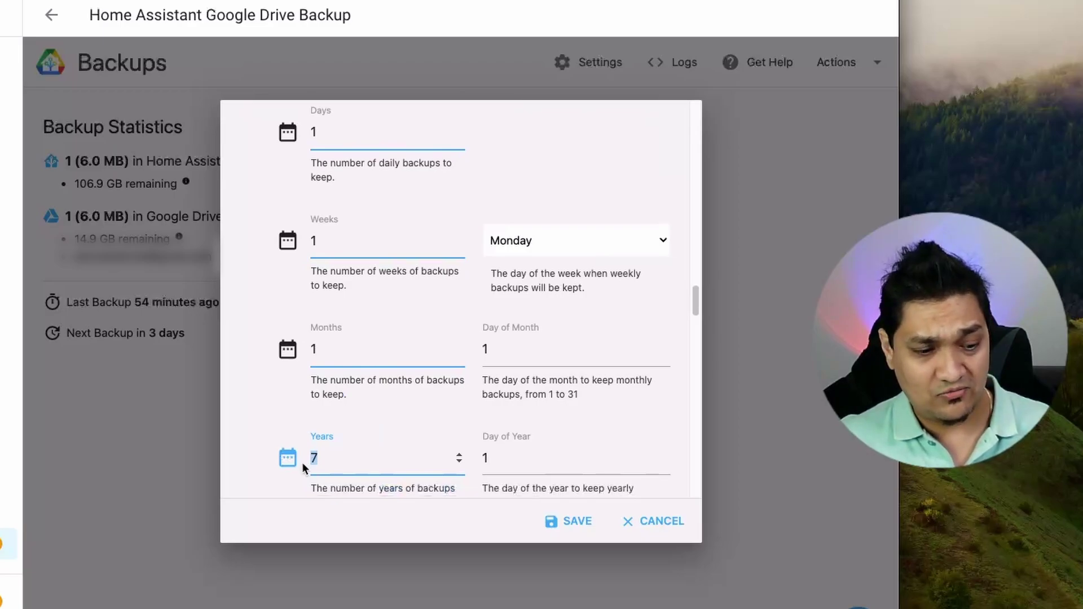
type("2")
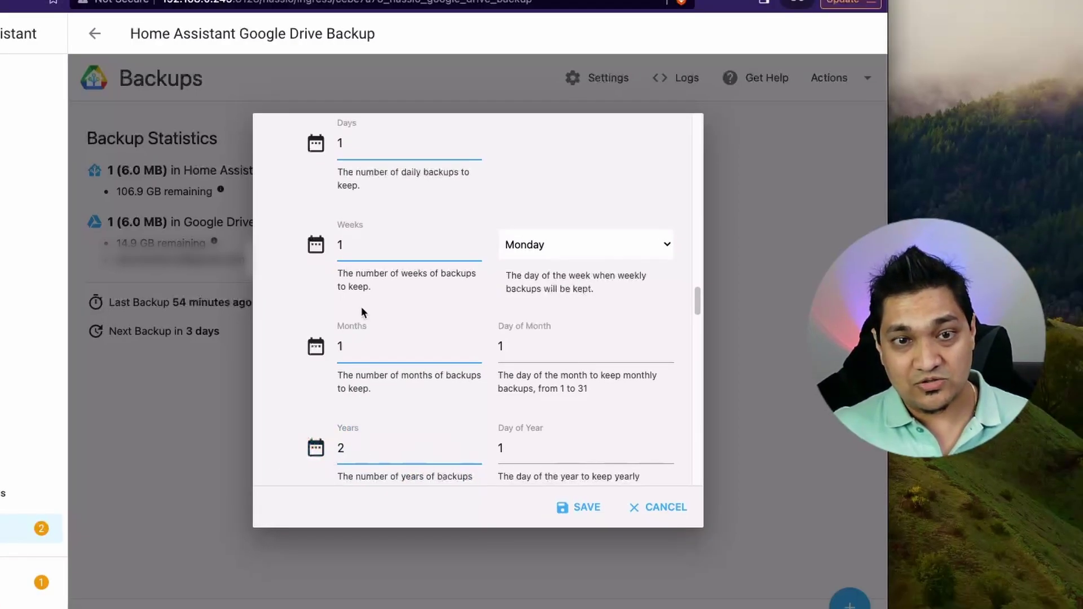
scroll(365, 243, "up", 1)
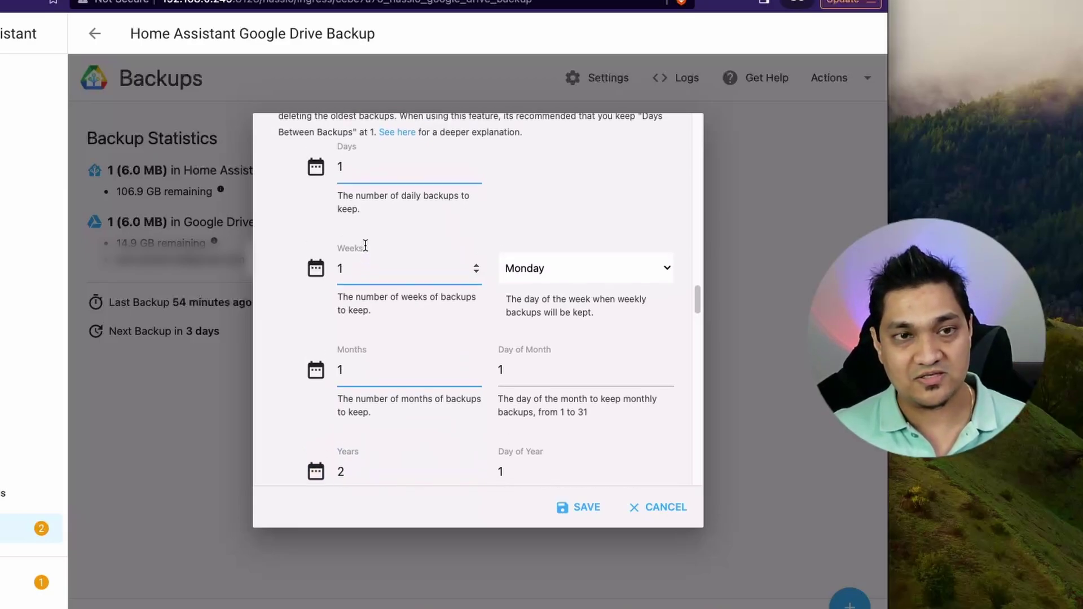
scroll(365, 245, "up", 1)
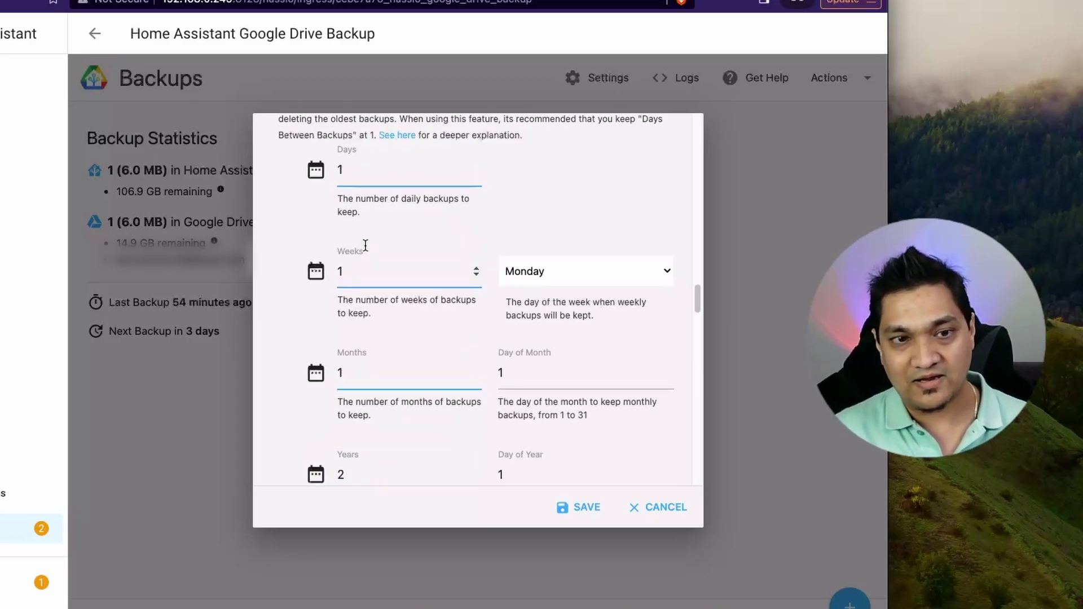
- Set the number of years of generational backups to keep to 0 and review the daily, weekly, and monthly settings
left_click(364, 479)
scroll(352, 477, "down", 2)
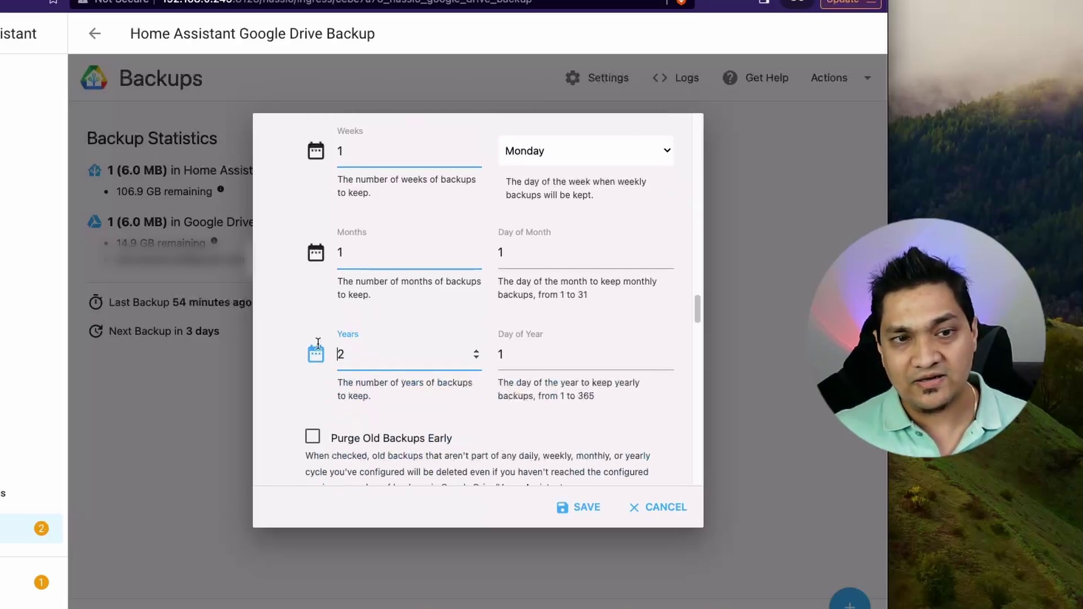
left_click_drag(338, 356, 349, 357)
type("0")
scroll(386, 343, "up", 1)
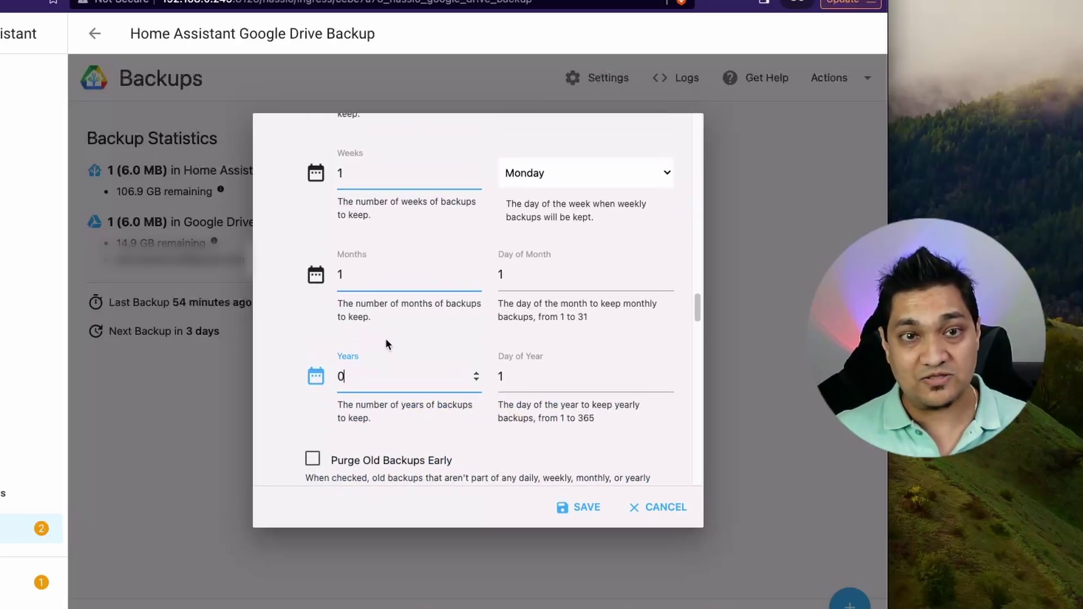
scroll(387, 337, "up", 1)
left_click(316, 321)
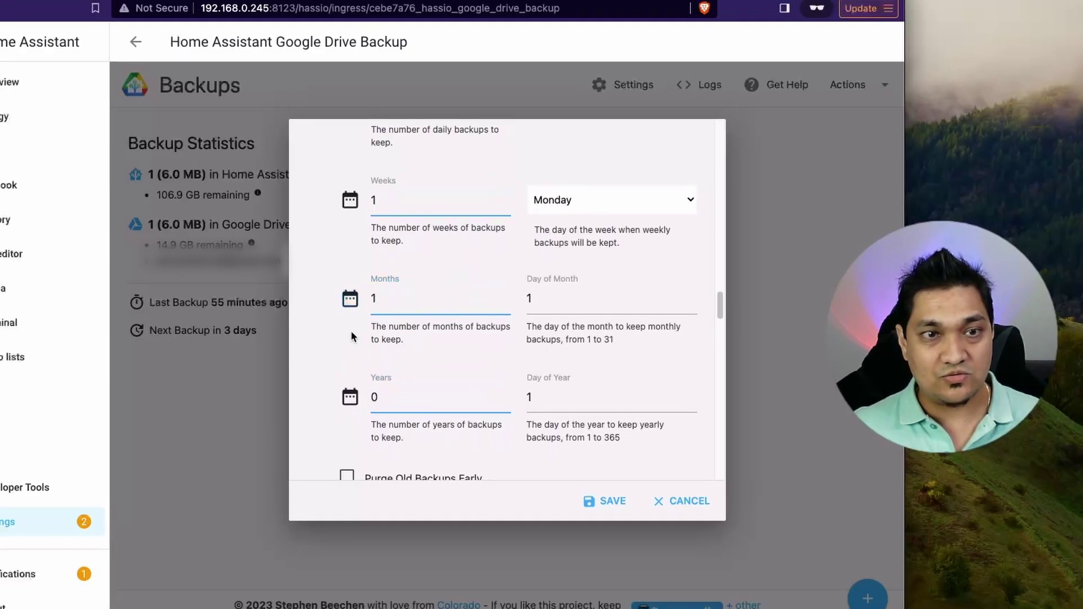
scroll(350, 330, "up", 5)
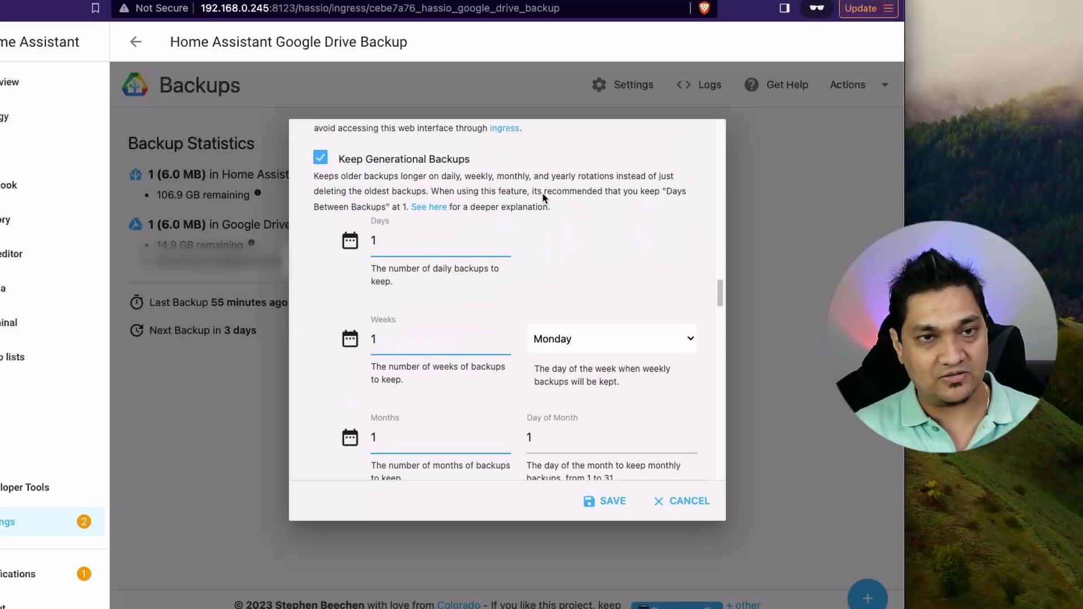
- Enable Partial Backups temporarily to review the selectable folders and add-ons, and disable it again
scroll(543, 197, "down", 15)
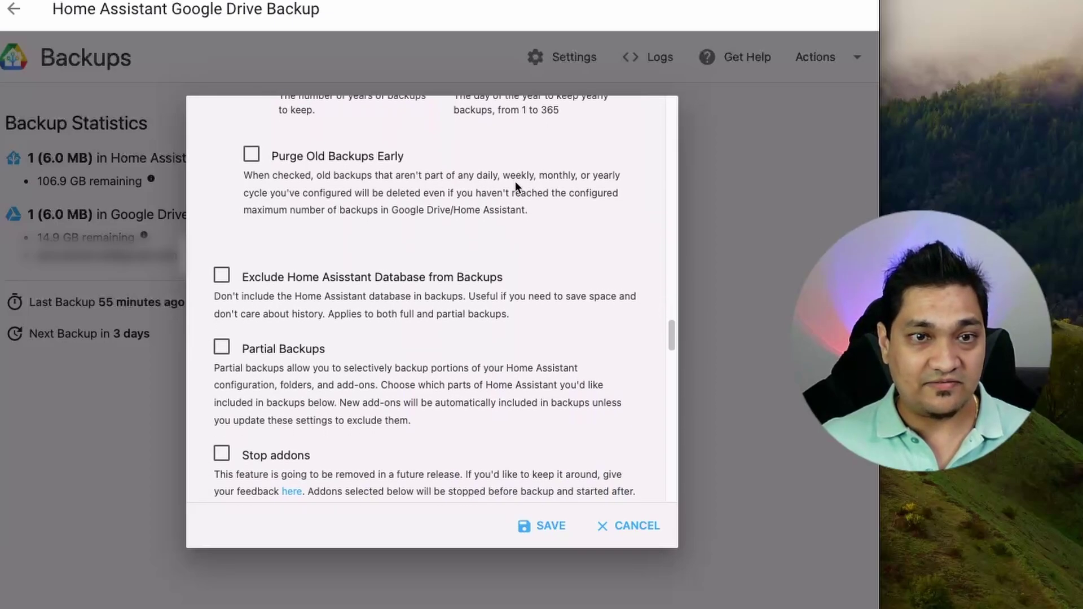
scroll(516, 187, "down", 1)
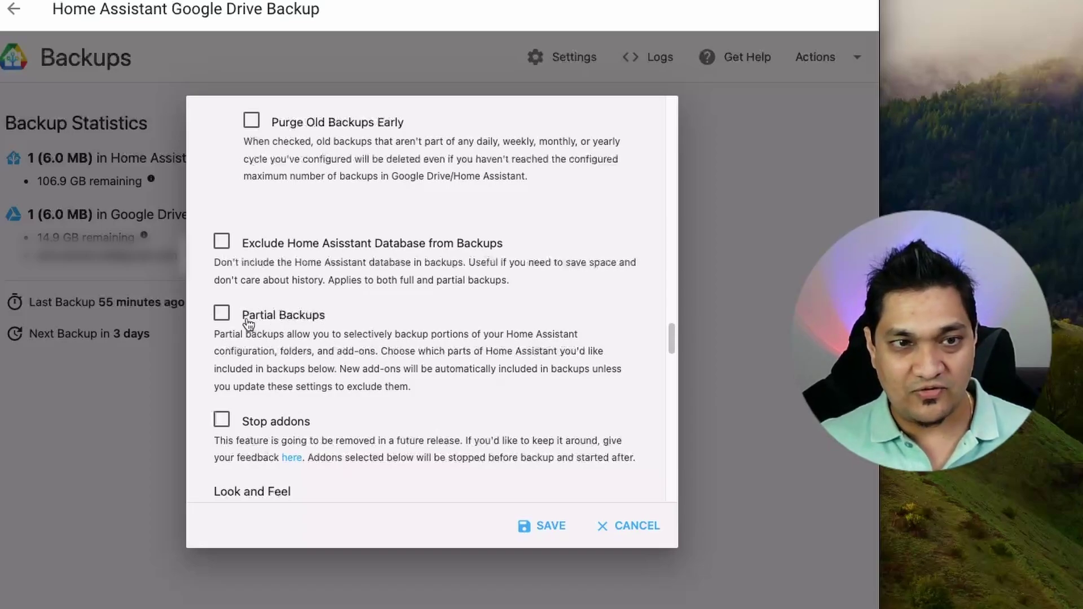
left_click(227, 319)
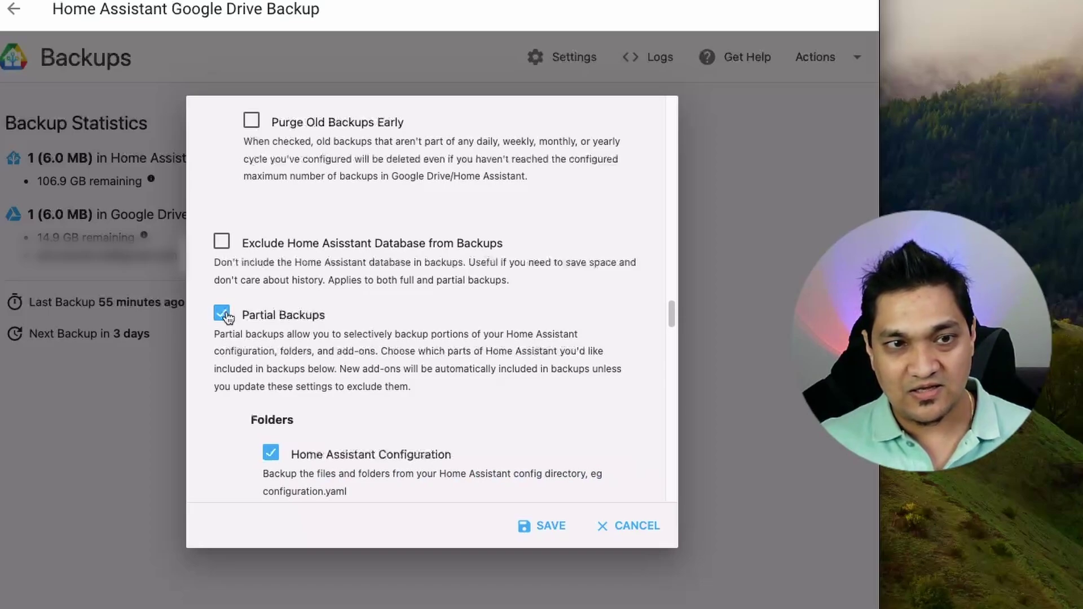
left_click(223, 314)
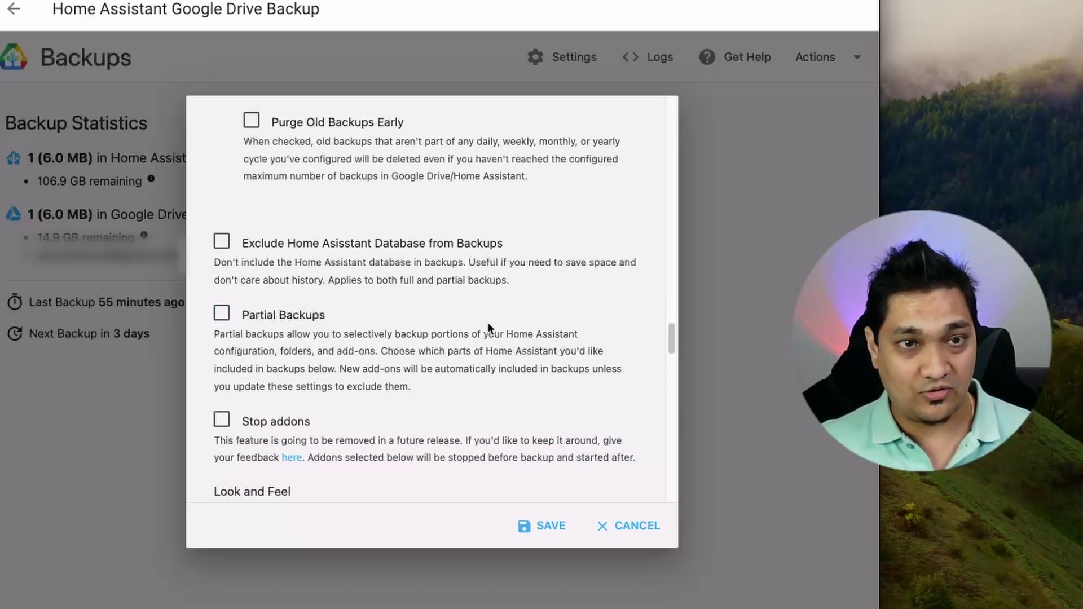
left_click(286, 322)
scroll(426, 352, "down", 2)
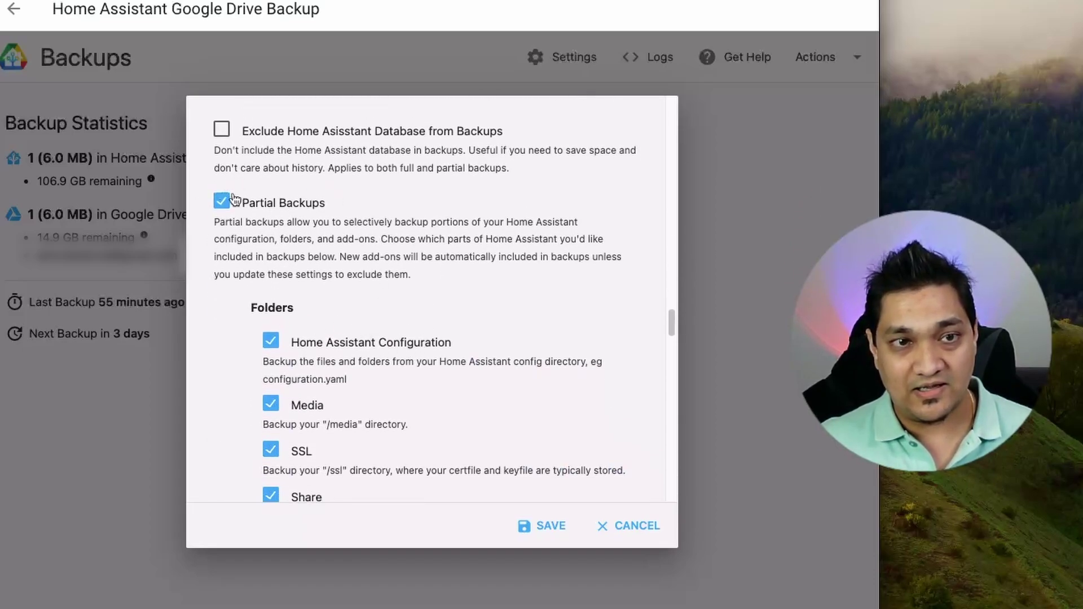
scroll(306, 276, "down", 6)
scroll(310, 282, "up", 2)
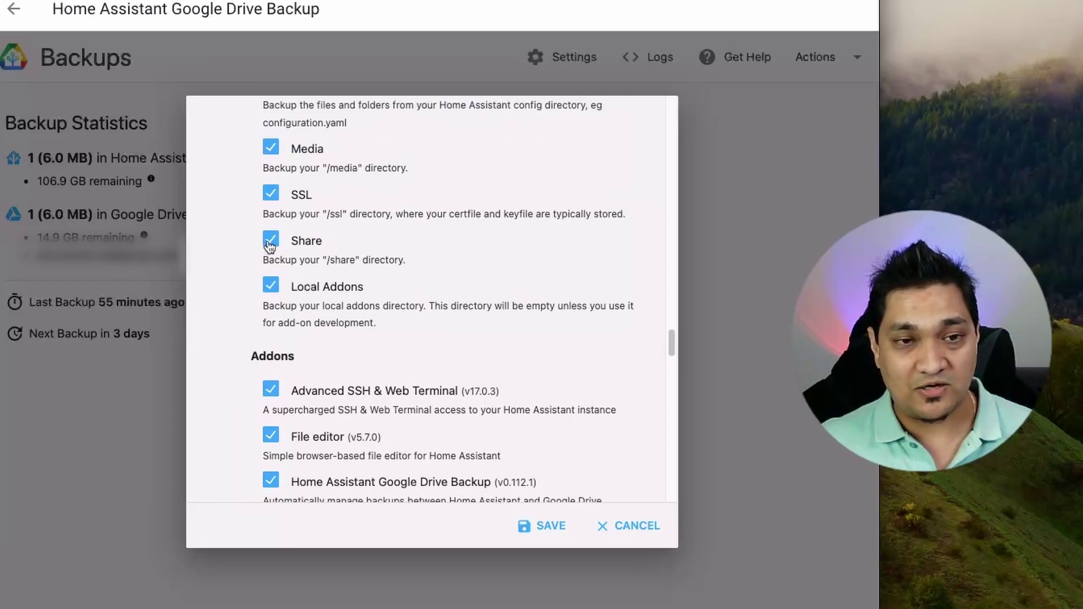
scroll(387, 310, "up", 5)
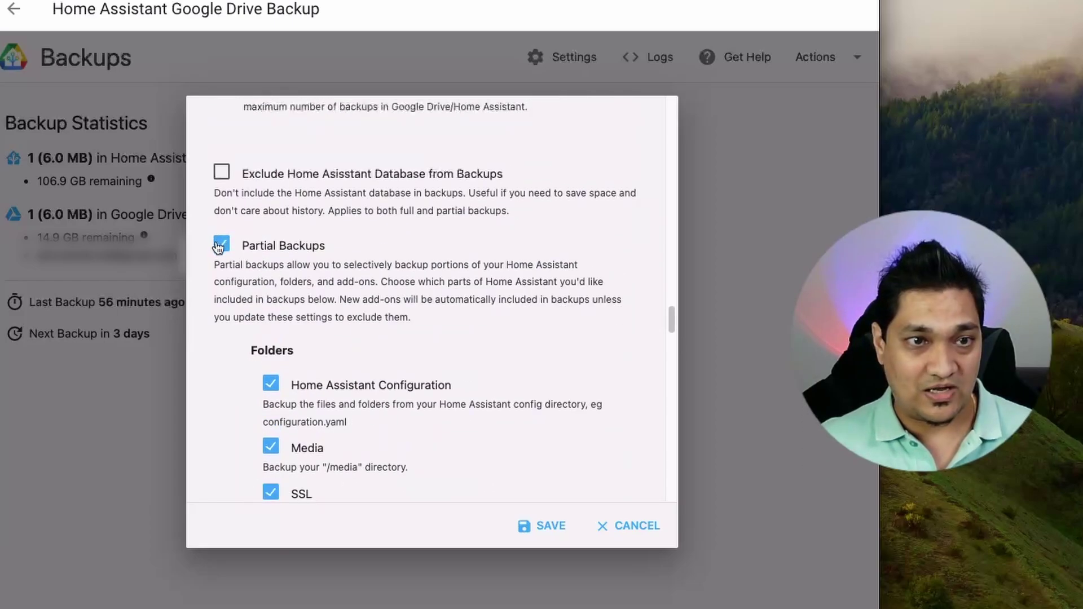
left_click(220, 245)
- Review the add-on's remaining look, Google Drive, uncommon and backup scheduling options, and save the settings
scroll(367, 281, "down", 3)
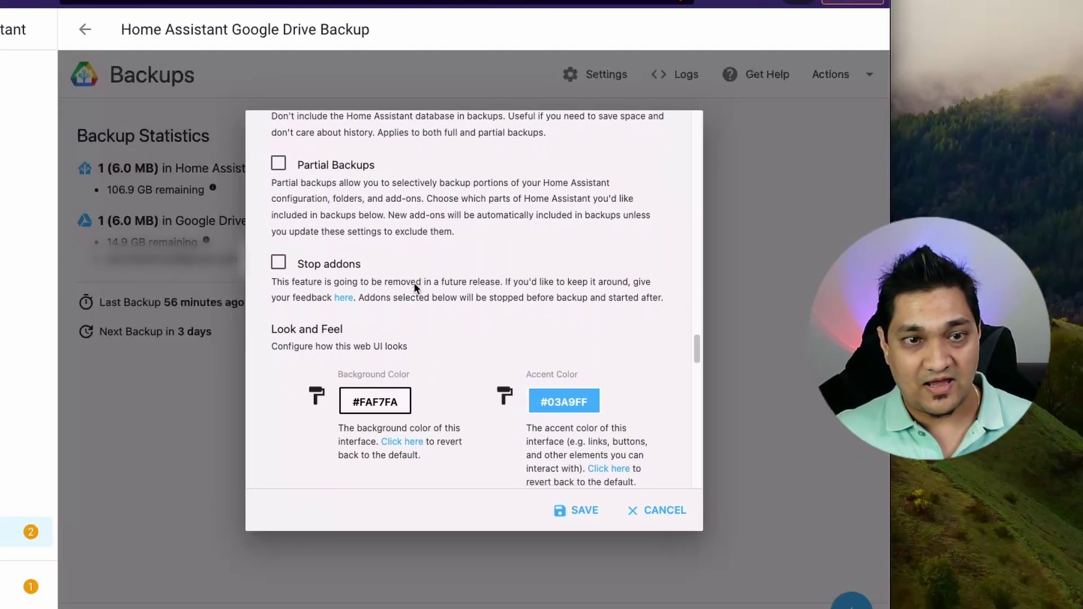
scroll(414, 282, "down", 2)
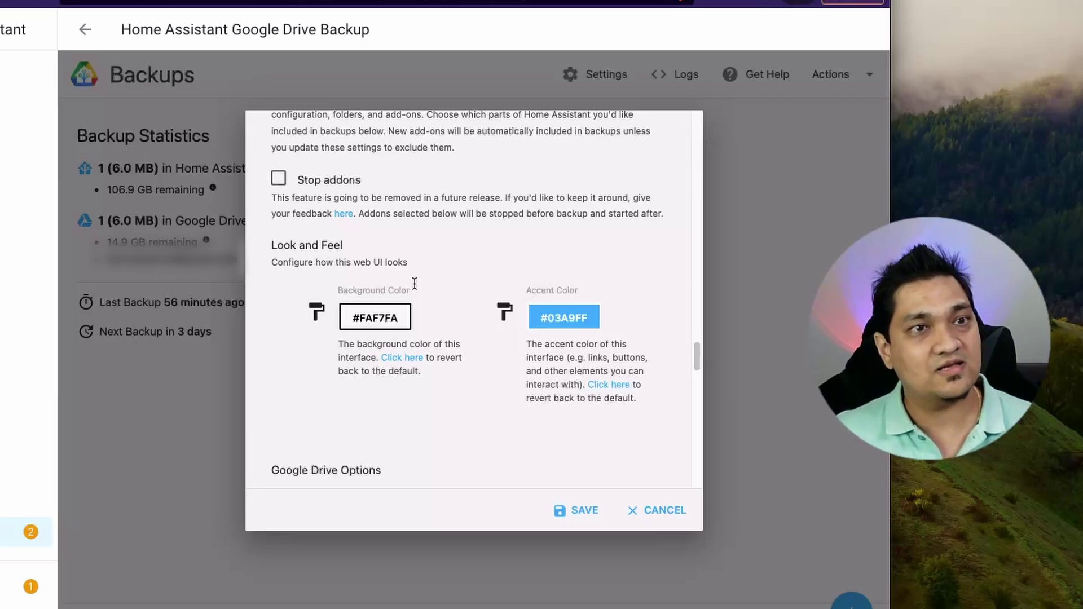
scroll(437, 280, "down", 2)
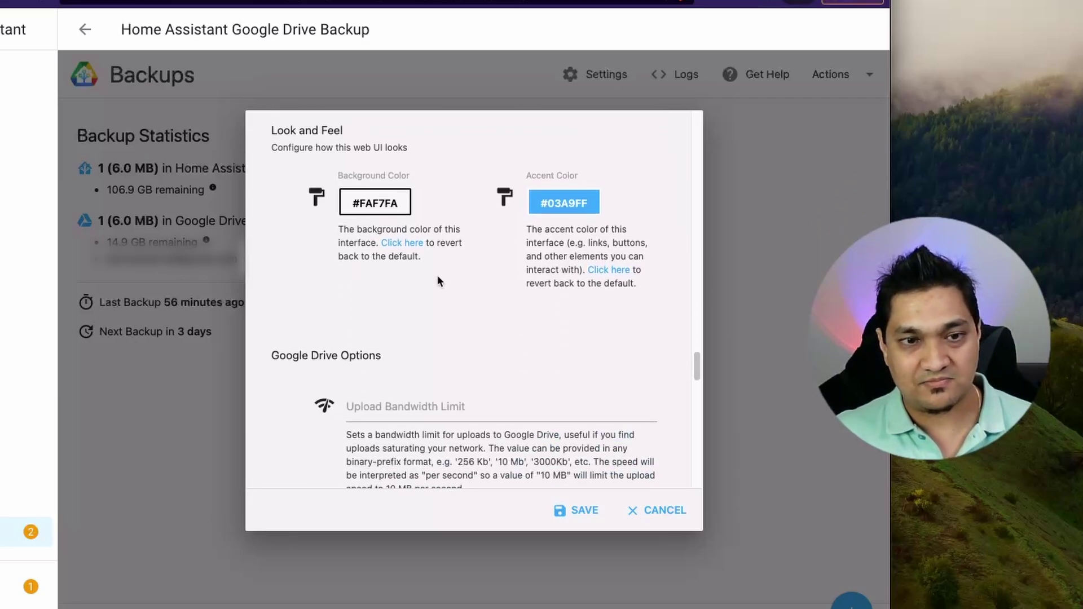
scroll(466, 307, "down", 3)
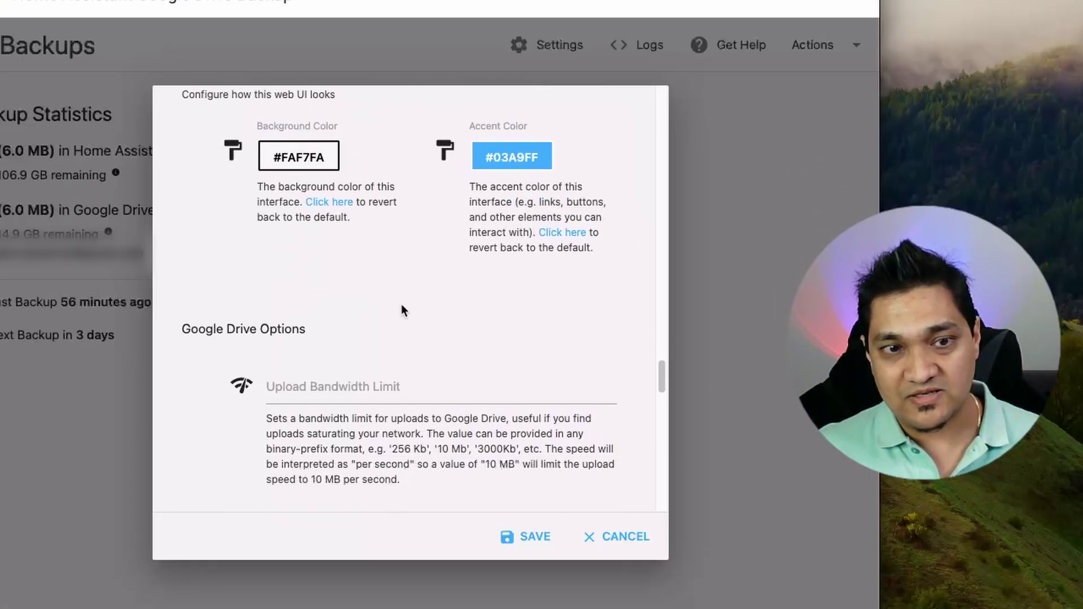
scroll(402, 309, "down", 3)
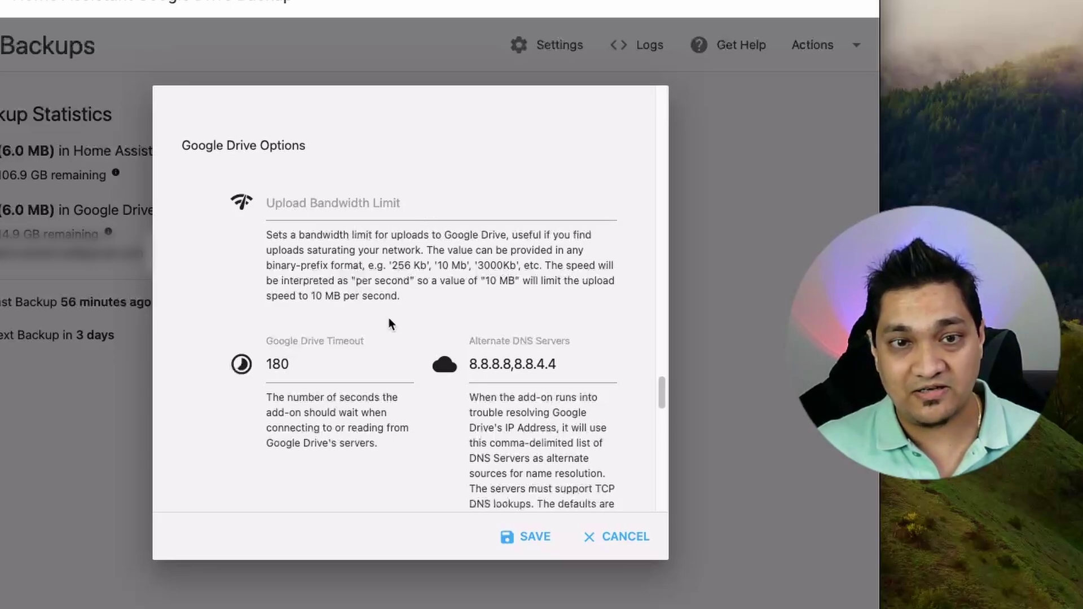
scroll(388, 320, "down", 8)
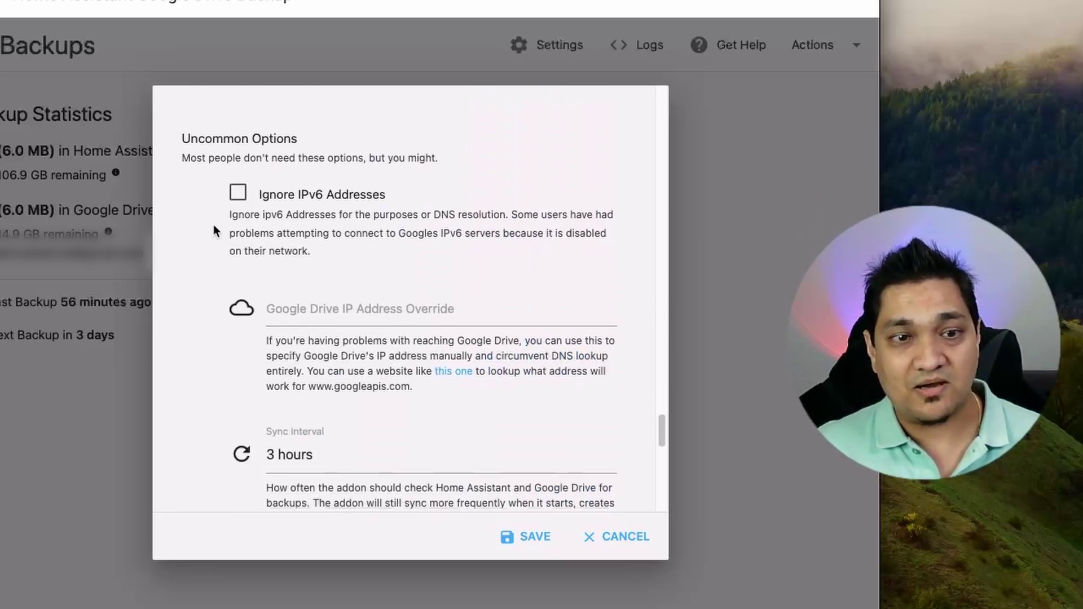
scroll(423, 246, "down", 10)
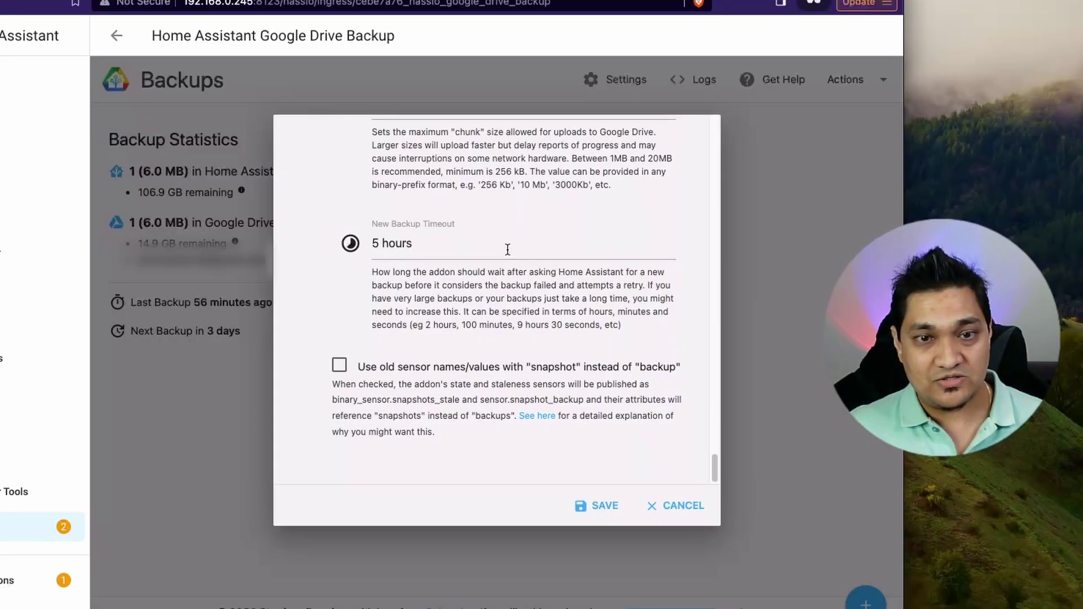
scroll(424, 246, "up", 15)
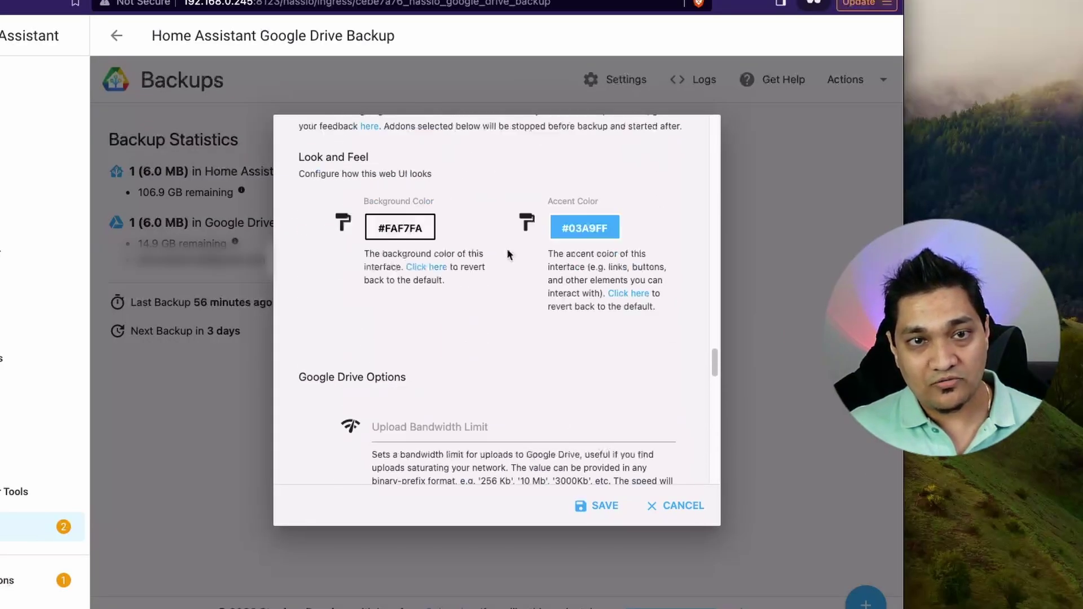
scroll(508, 255, "up", 15)
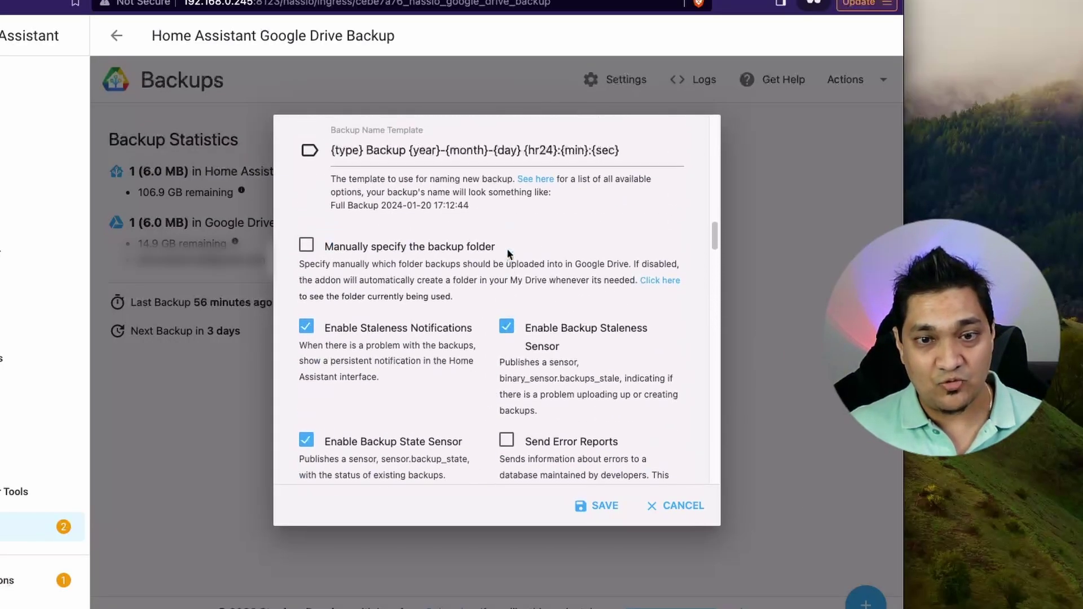
scroll(510, 255, "up", 10)
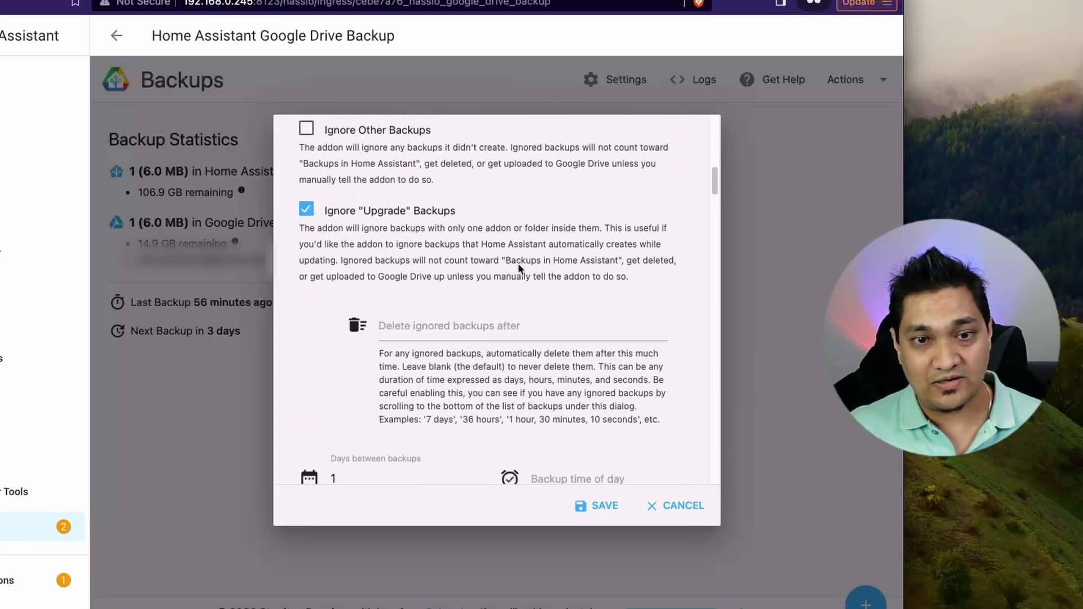
left_click(598, 506)
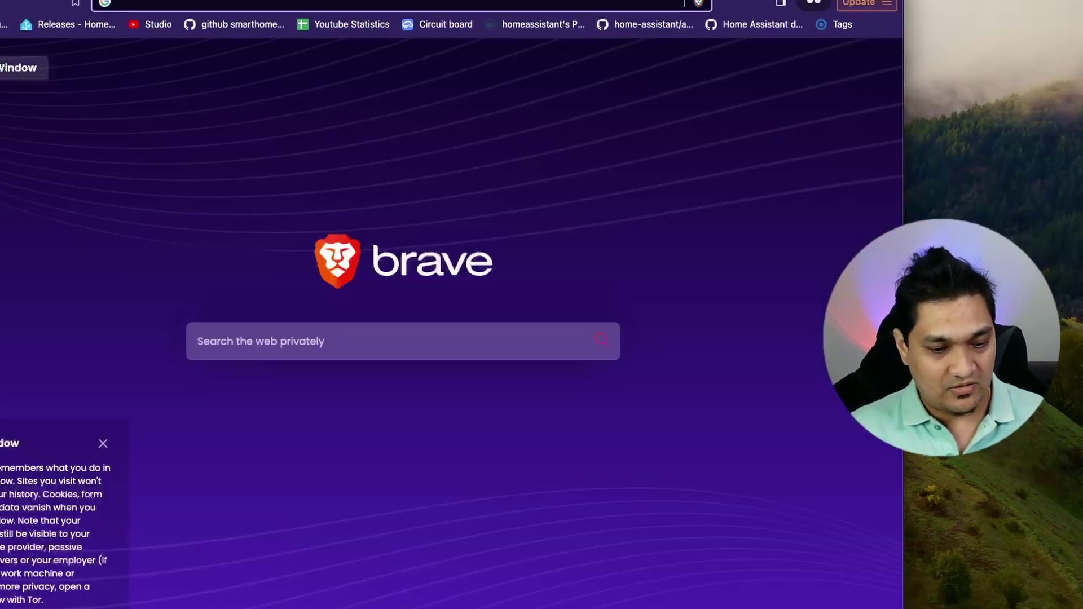
- Switch to Google Drive in the browser and open the Home Assistant Backups folder in My Drive
type("drive")
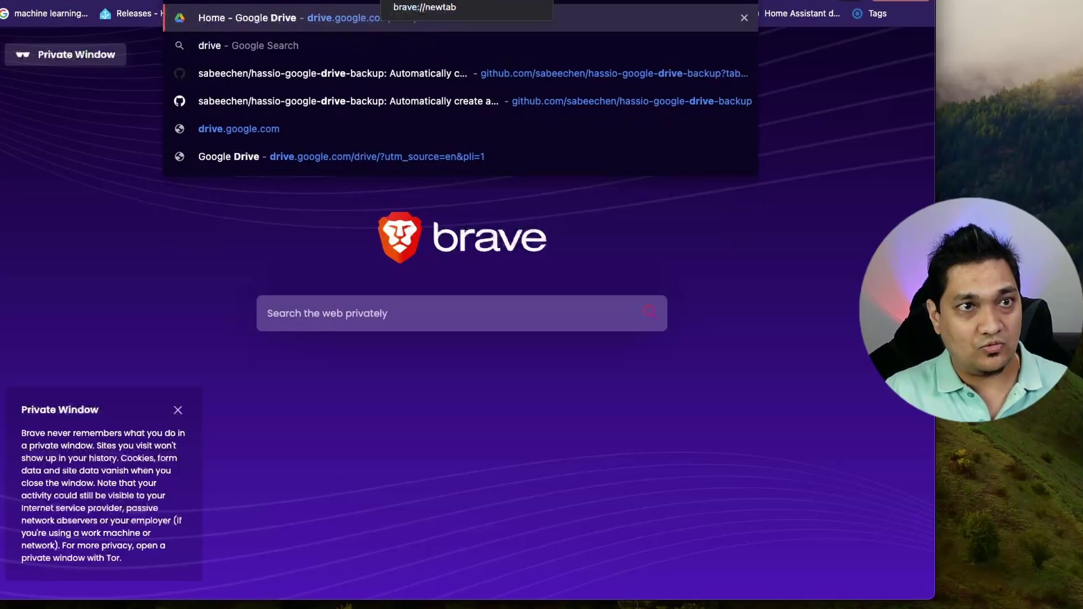
key("Return")
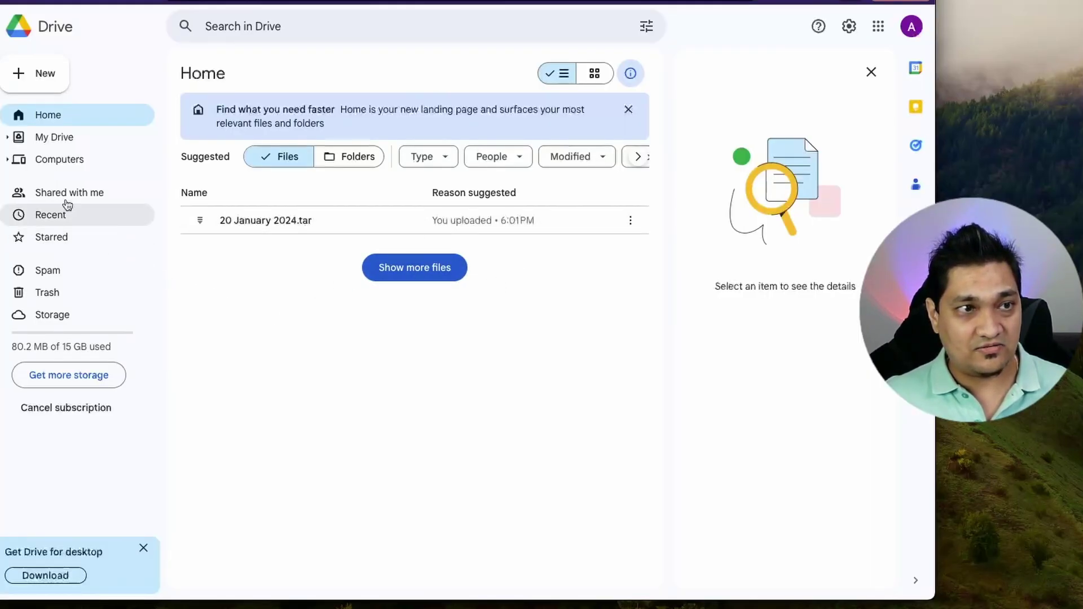
left_click(62, 138)
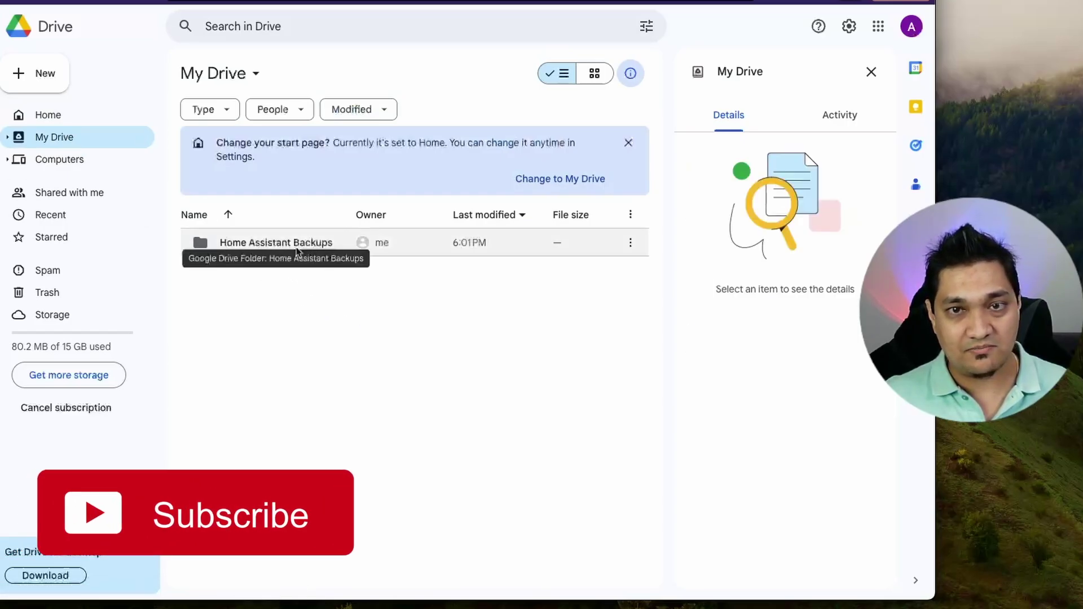
left_click(870, 72)
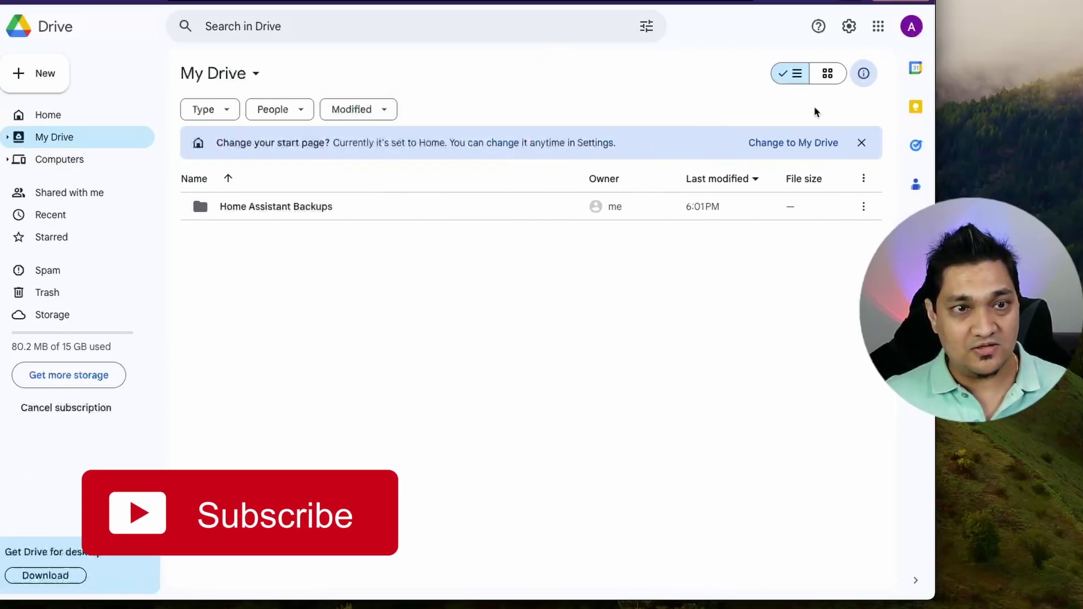
double_click(310, 209)
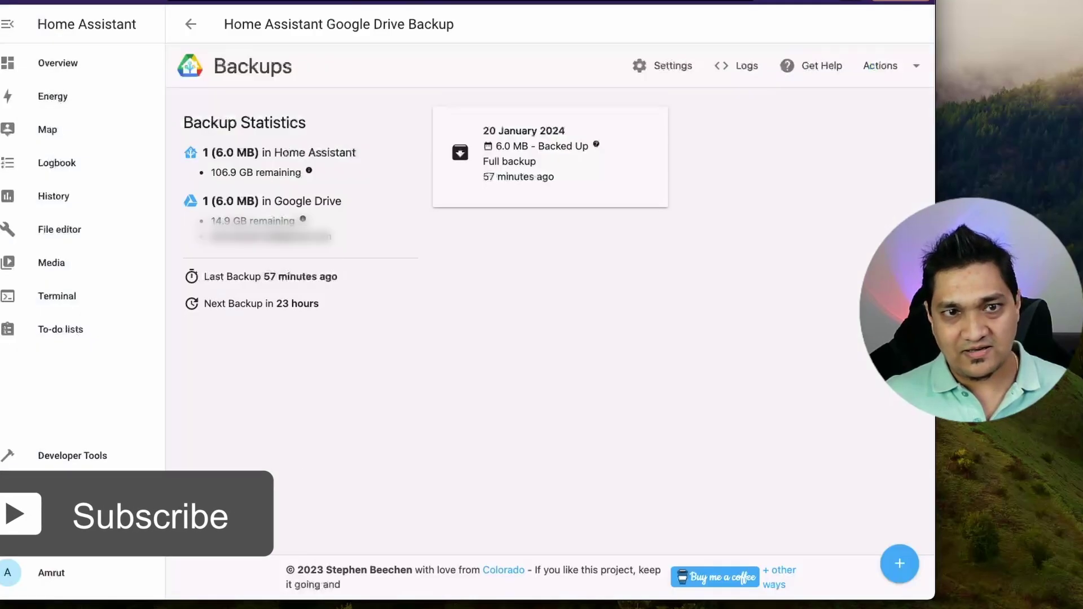
- Create an immediate one-off backup from the Home Assistant Google Drive Backup add-on using the default naming scheme
left_click(899, 64)
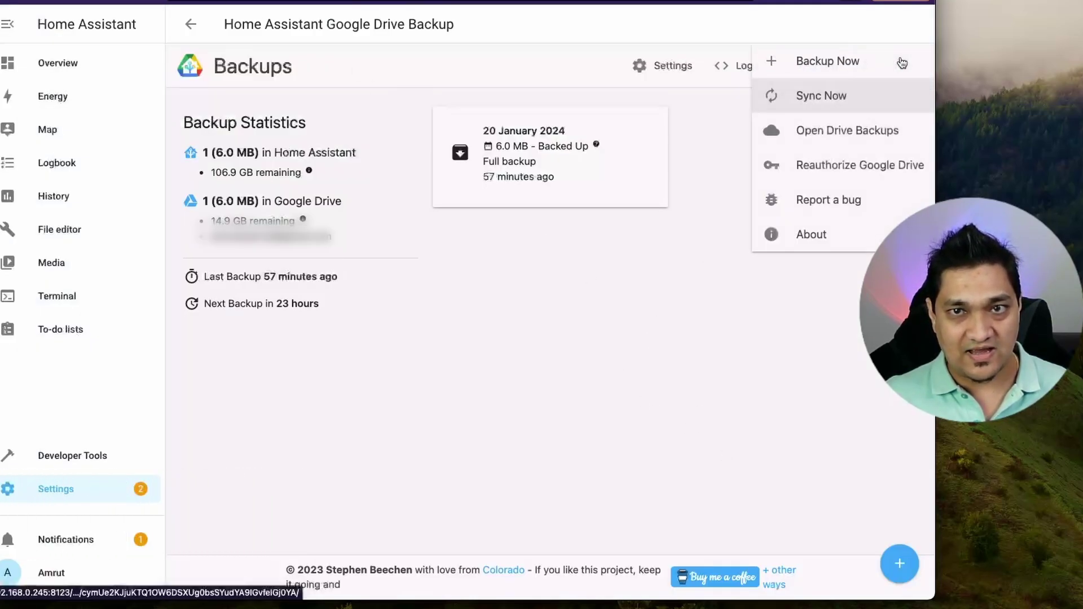
left_click(843, 59)
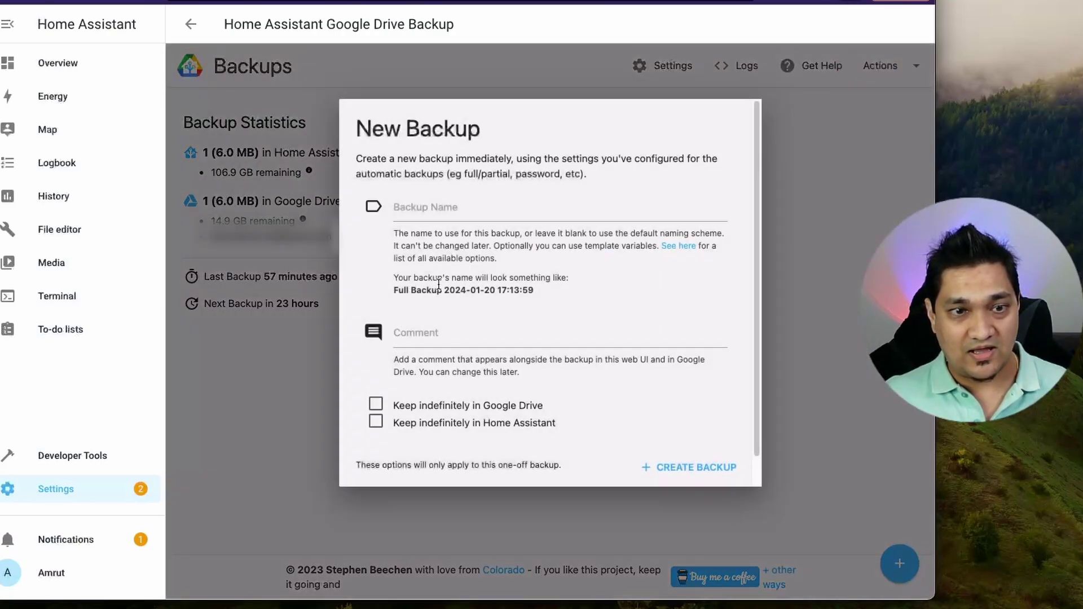
scroll(438, 284, "down", 1)
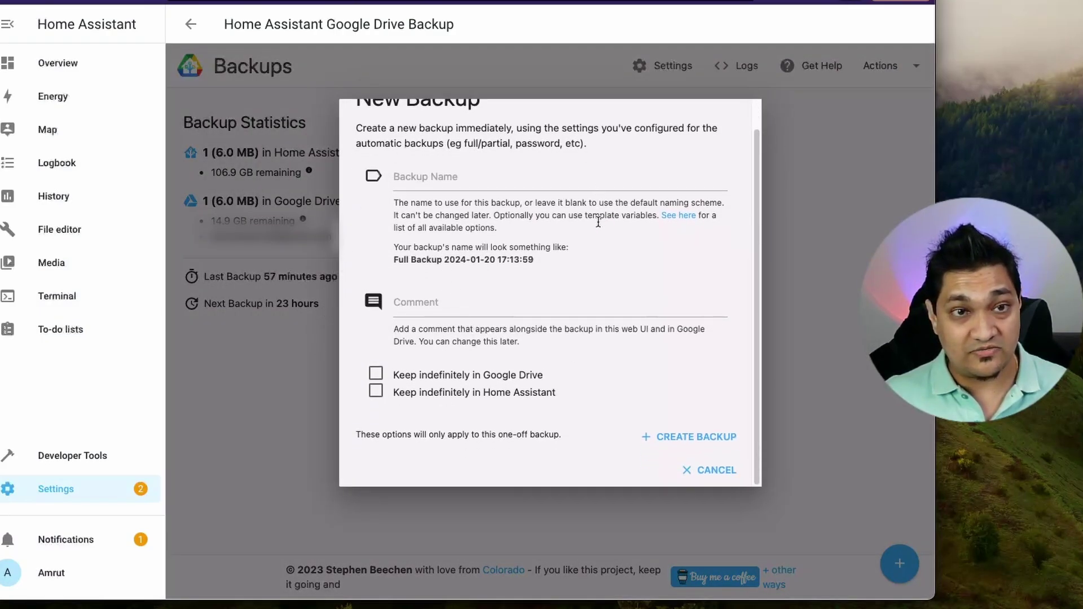
left_click(690, 450)
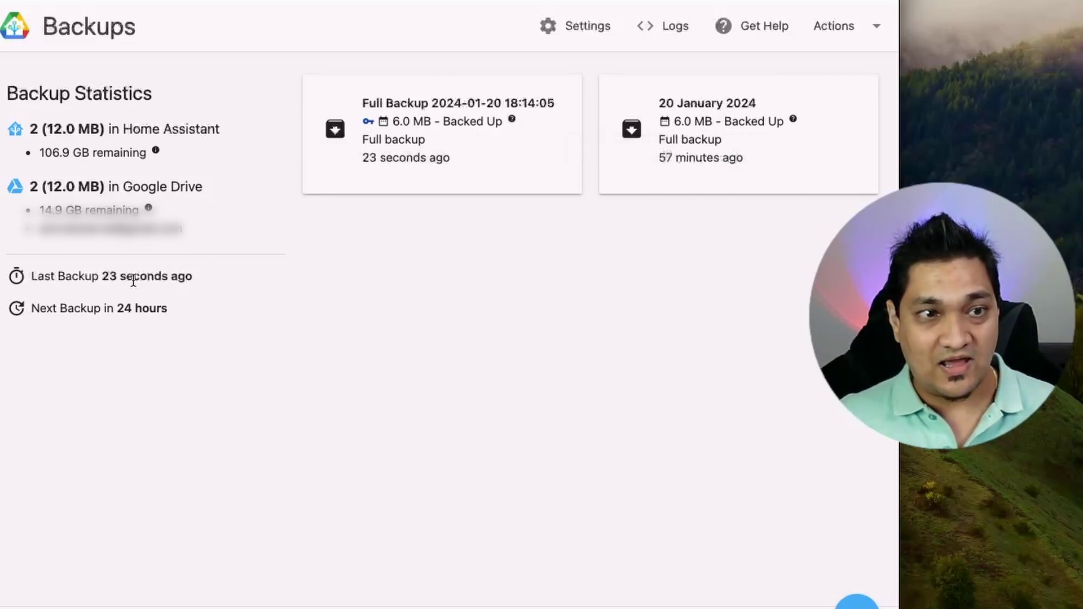
- Check the last backup and next backup times in the add-on's backup statistics
left_click_drag(25, 279, 217, 290)
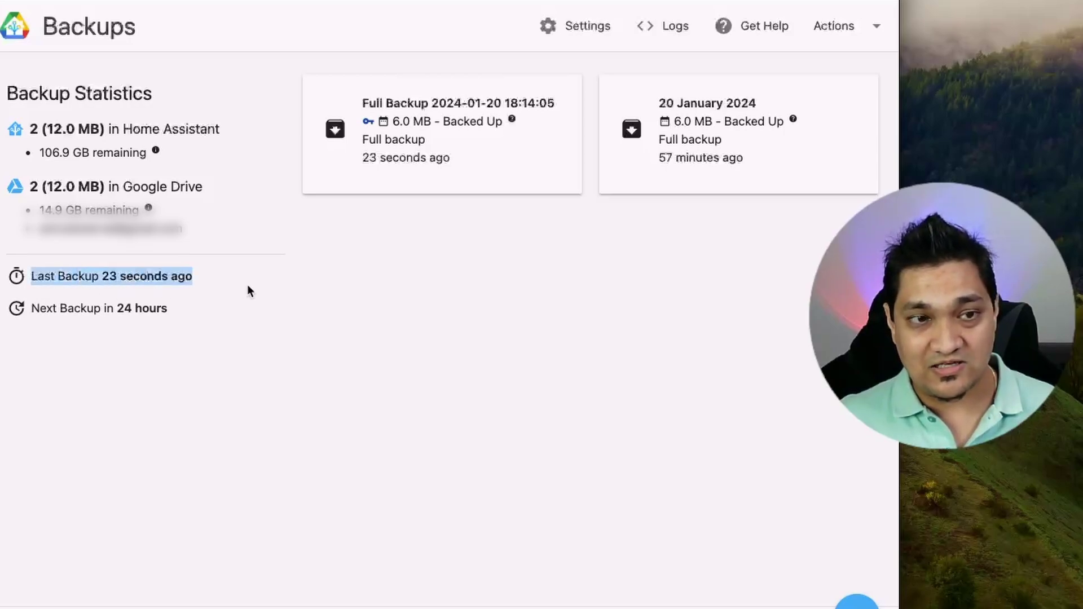
left_click(263, 311)
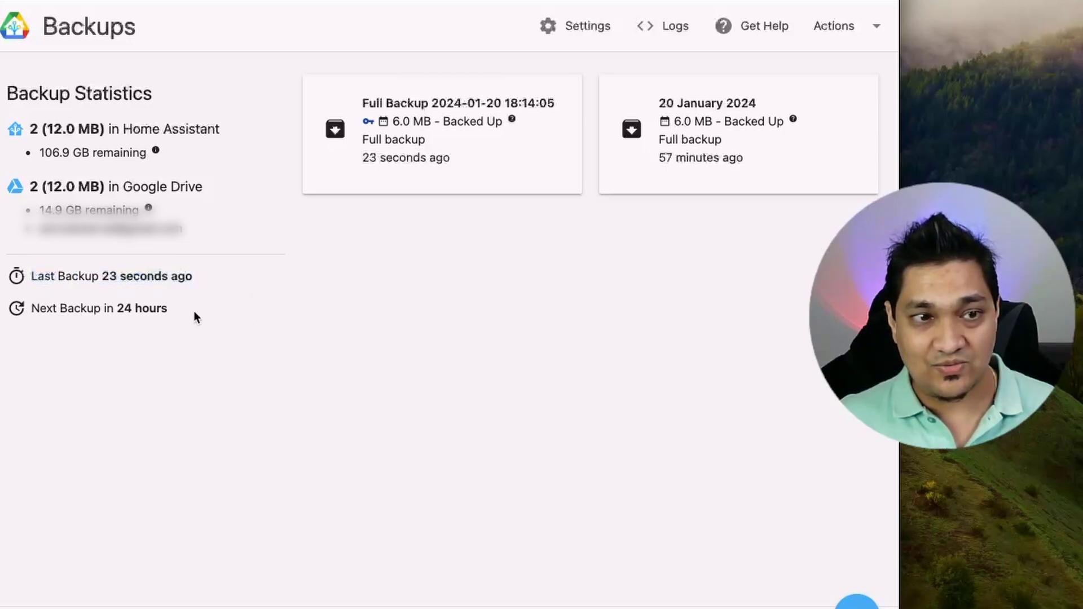
double_click(124, 309)
- Review the days-between-backups interval in the add-on settings and close them without saving
left_click(576, 26)
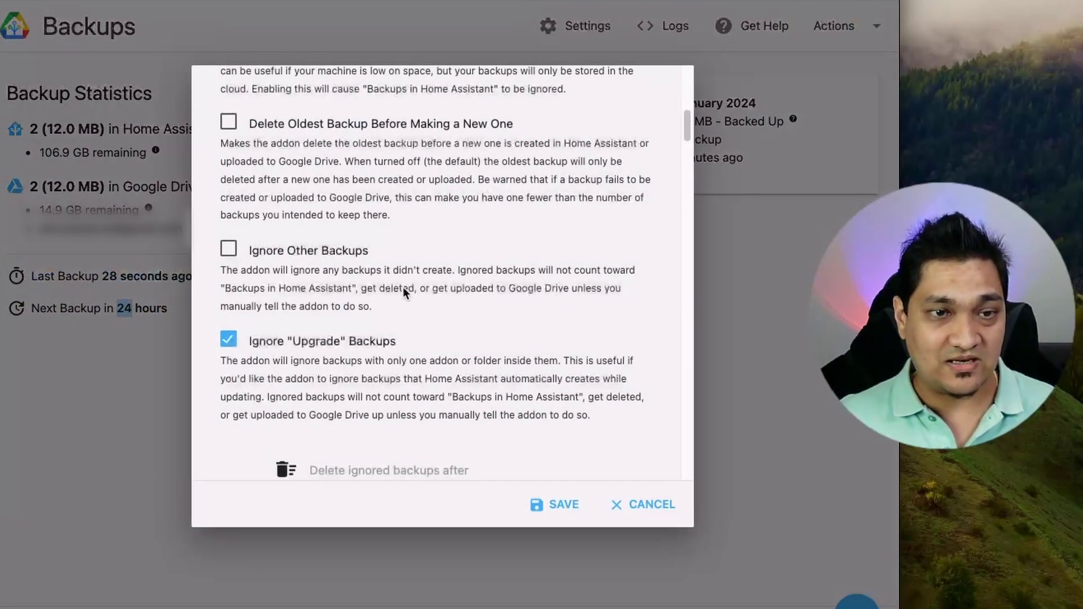
scroll(402, 286, "up", 10)
scroll(403, 288, "down", 5)
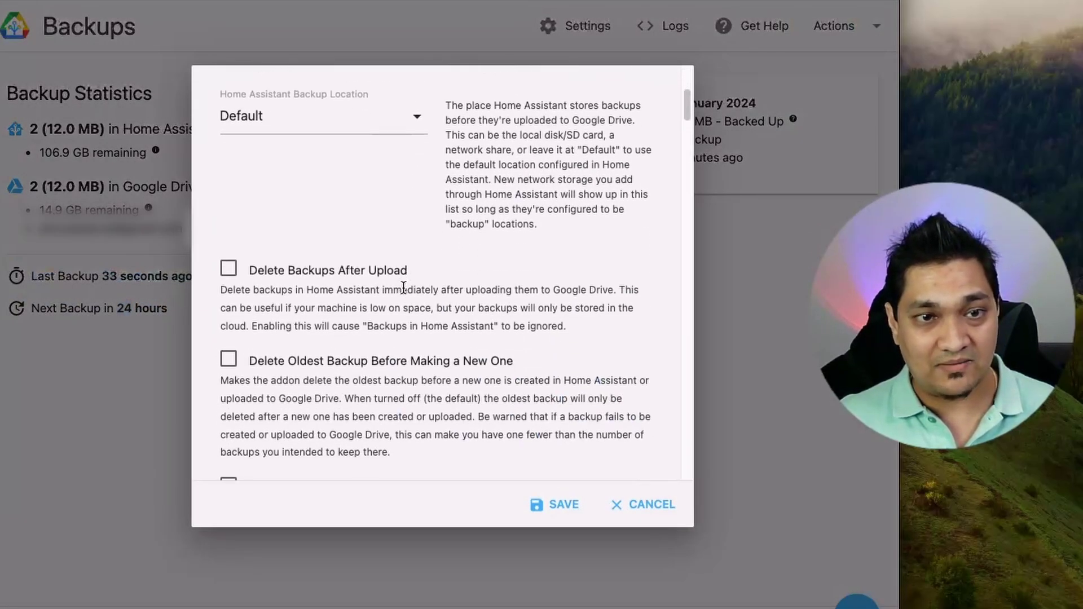
scroll(402, 287, "down", 5)
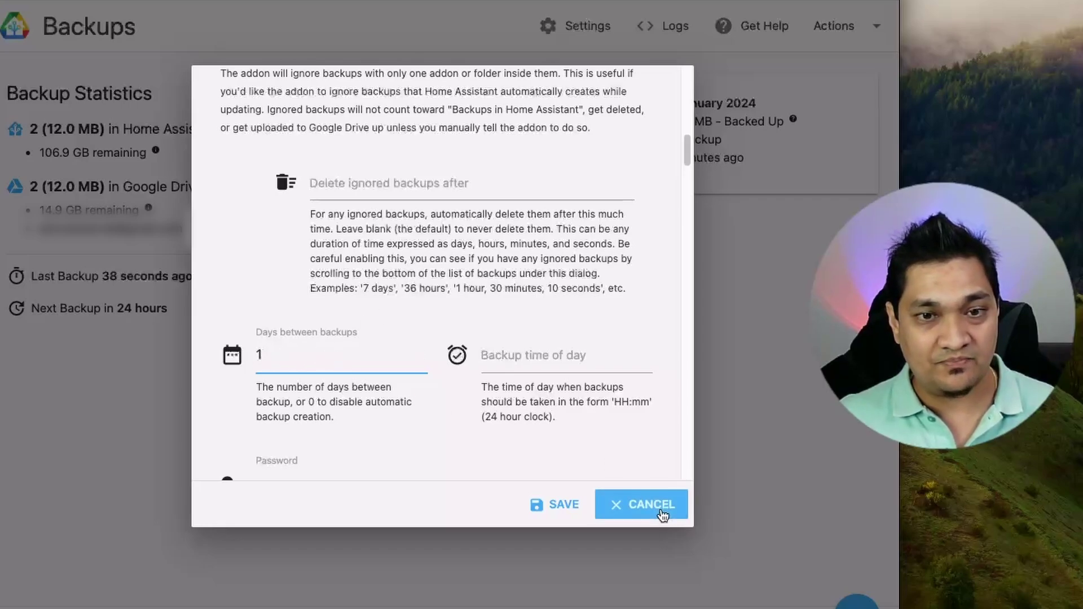
left_click(599, 508)
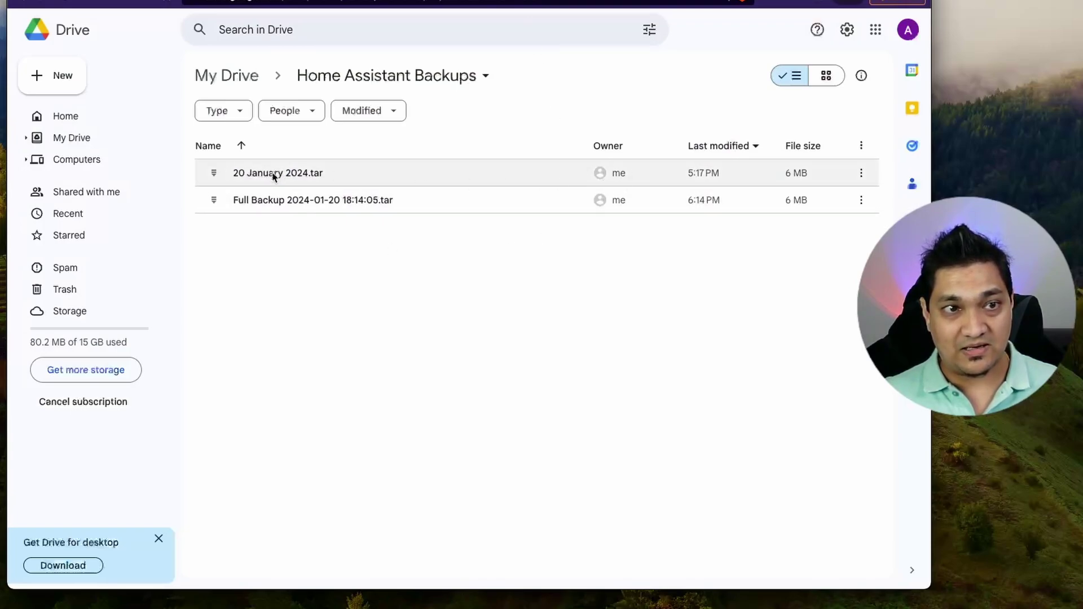
right_click(384, 201)
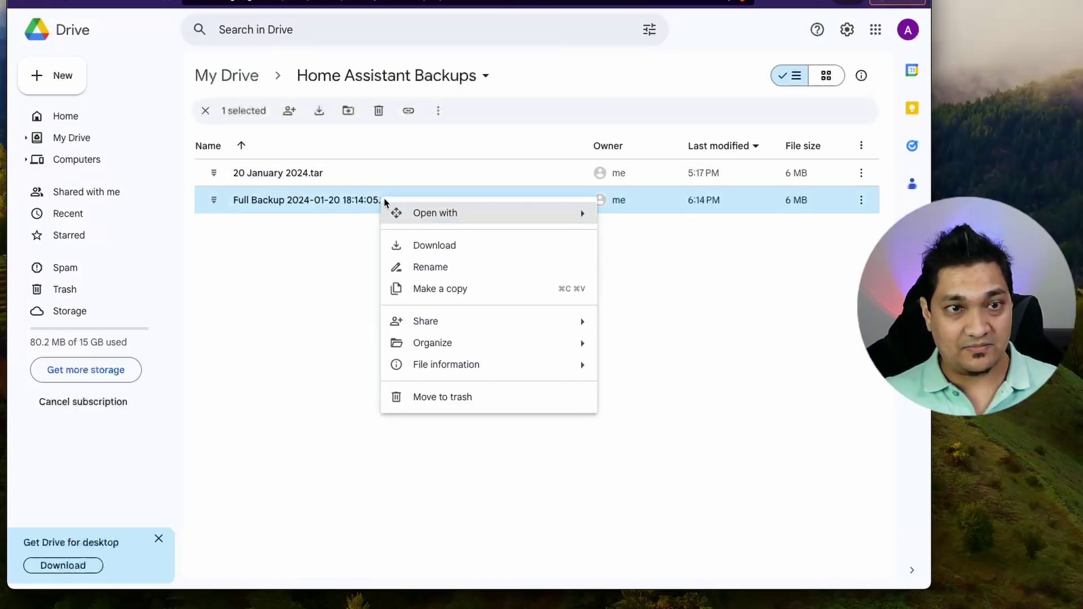
left_click(449, 248)
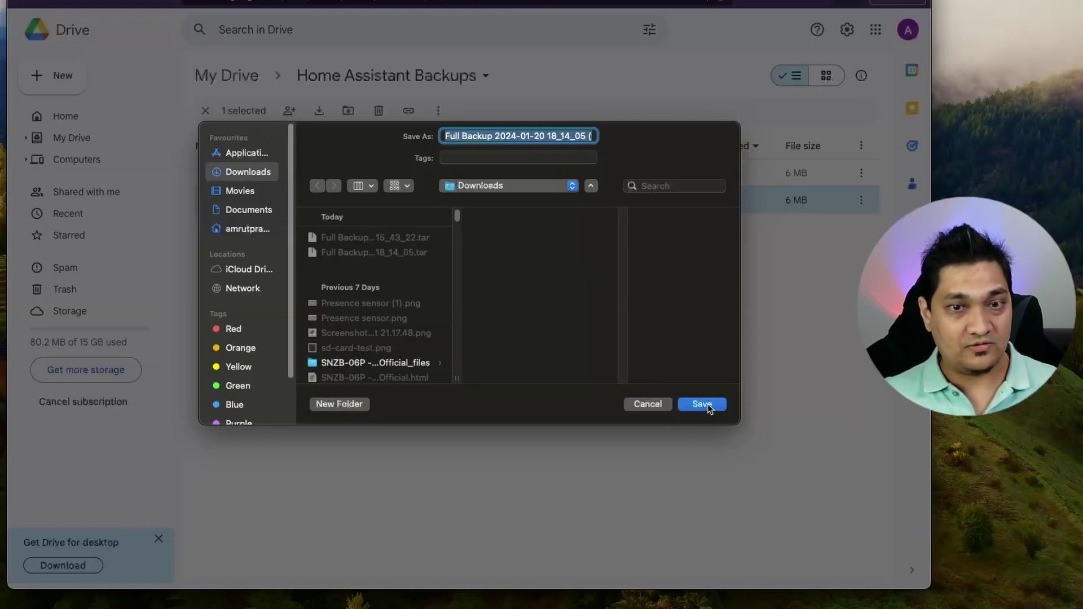
left_click(706, 405)
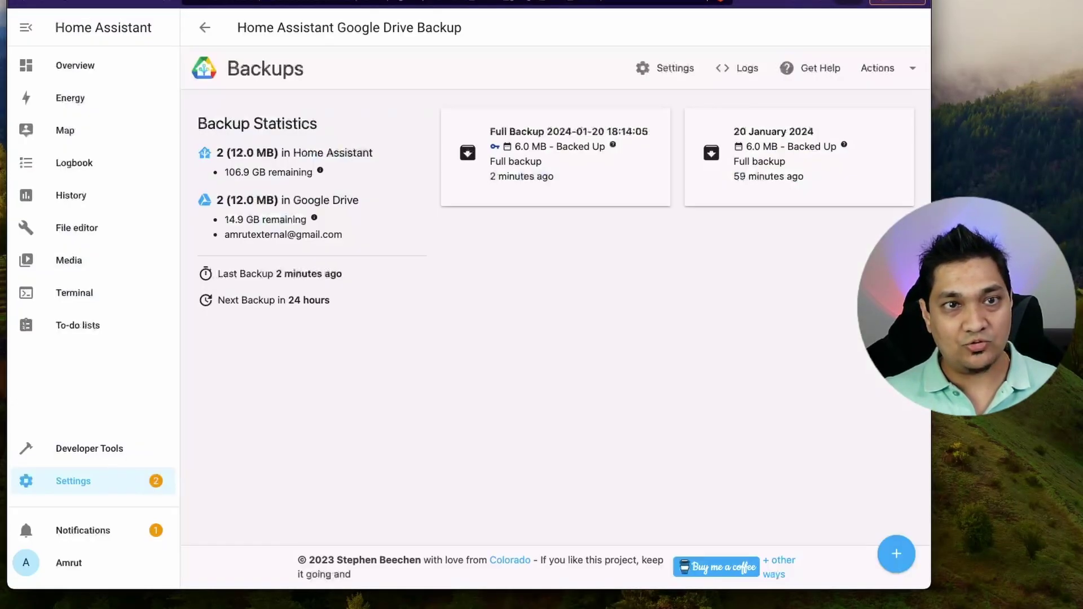
left_click(106, 481)
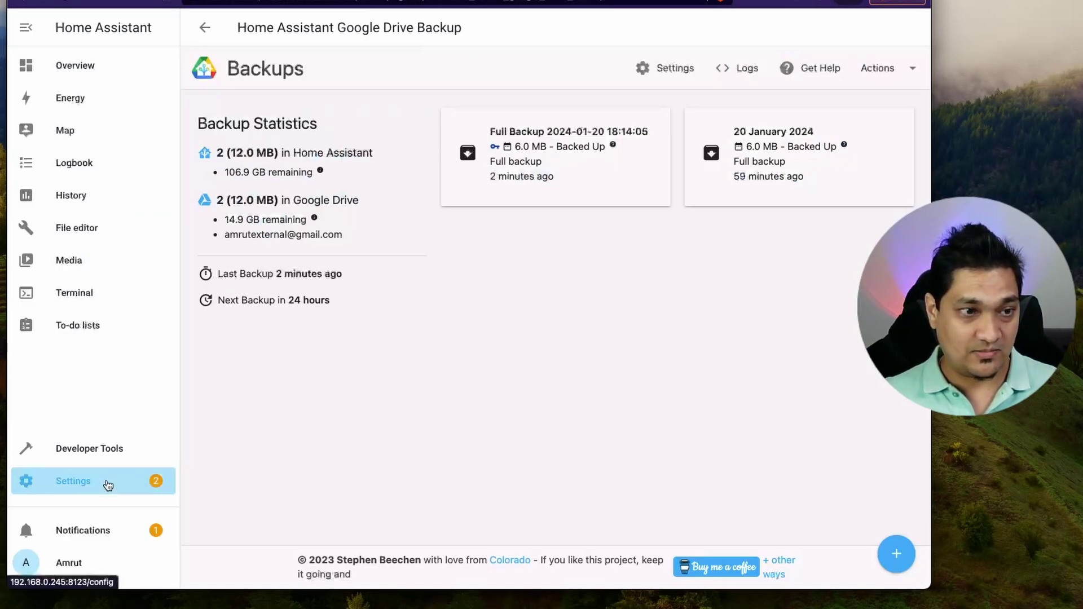
scroll(600, 403, "down", 3)
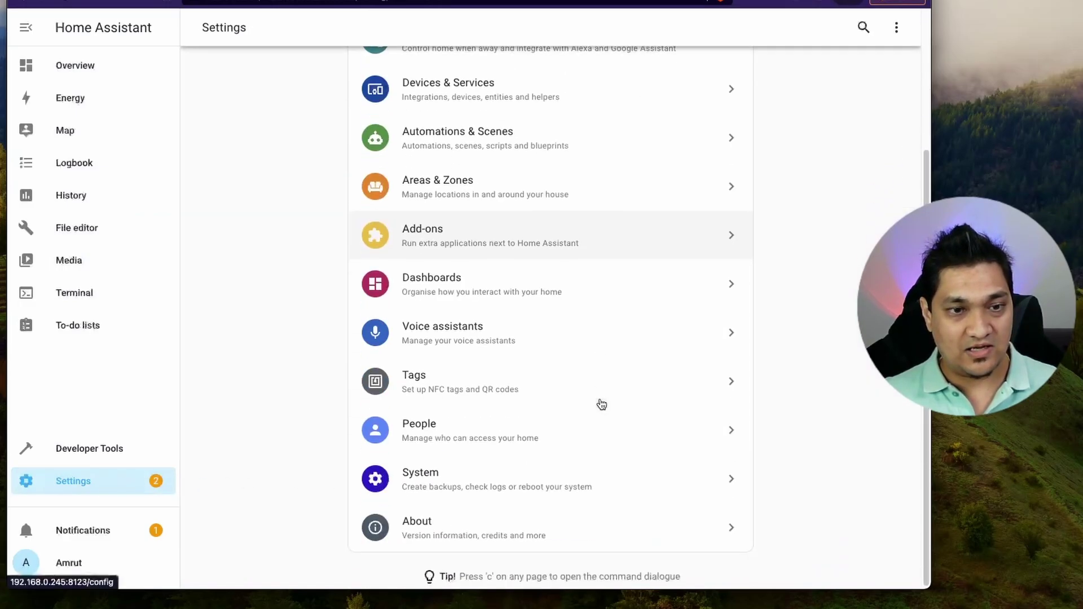
left_click(498, 477)
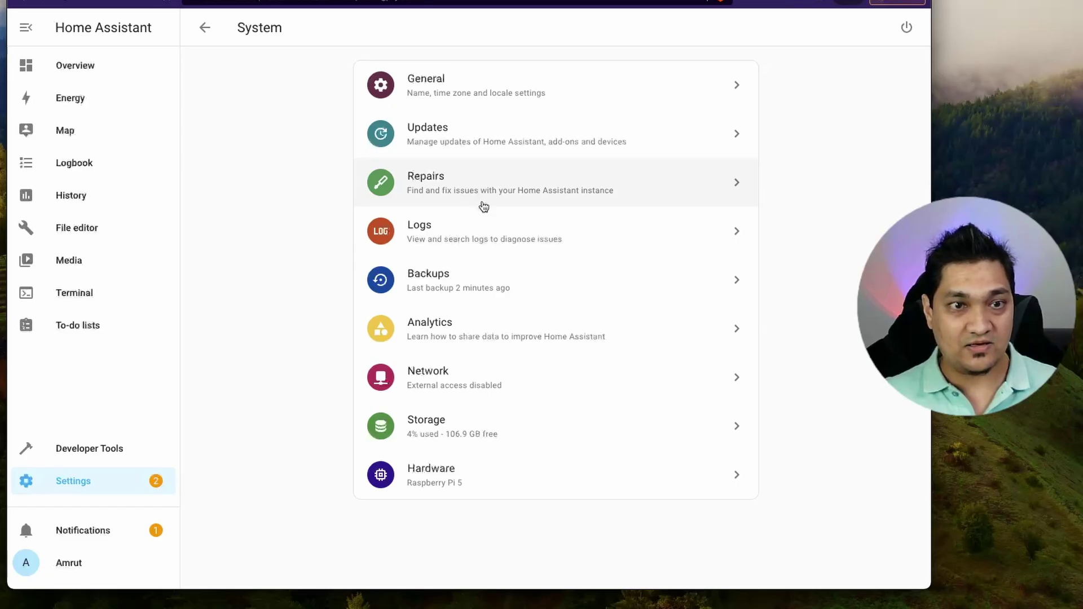
left_click(491, 288)
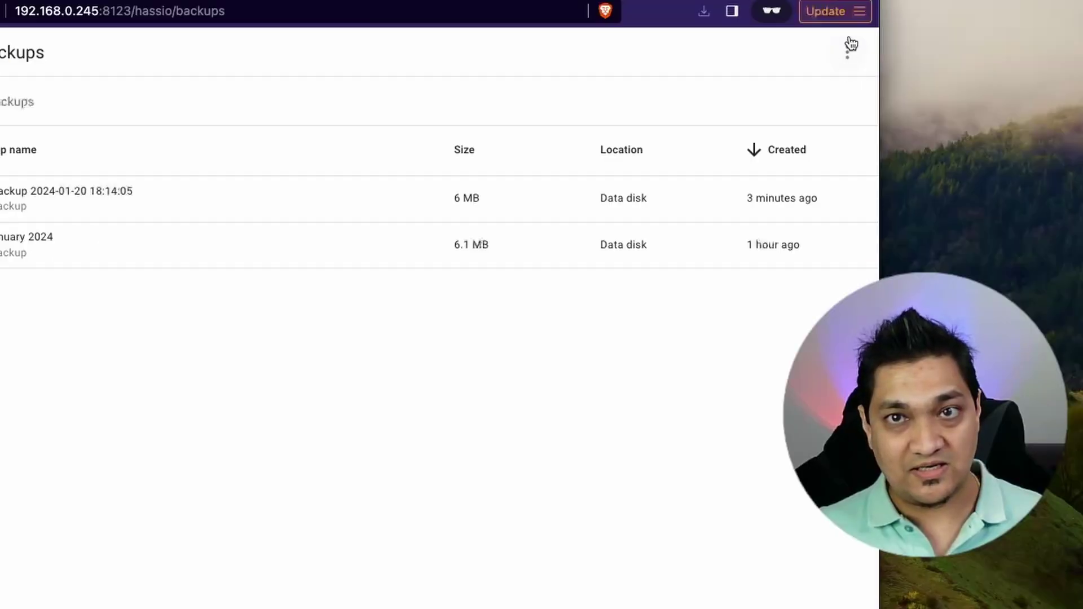
left_click(907, 30)
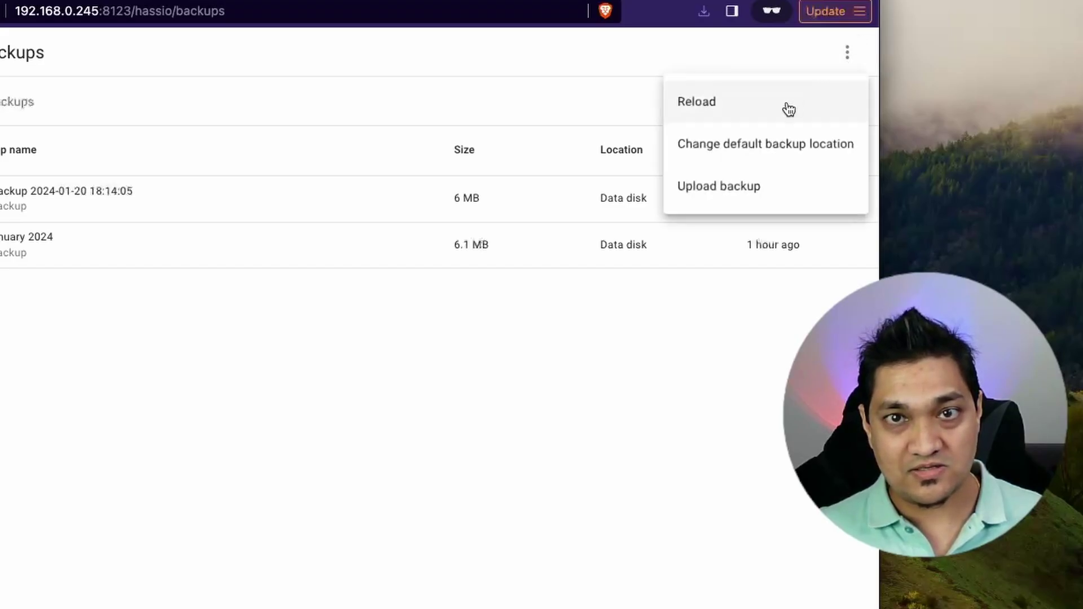
left_click(723, 193)
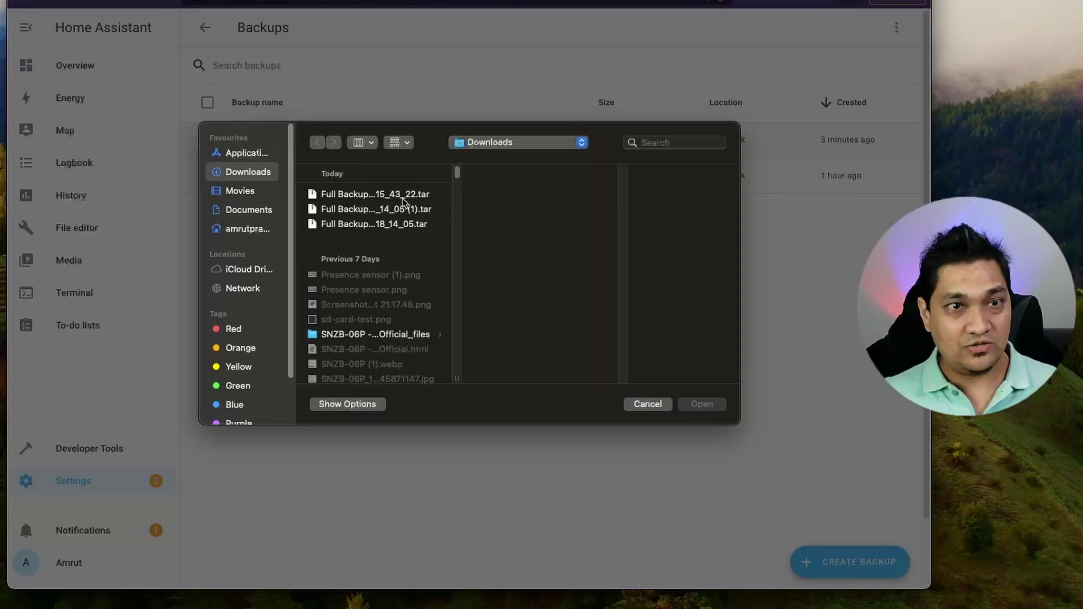
left_click(404, 198)
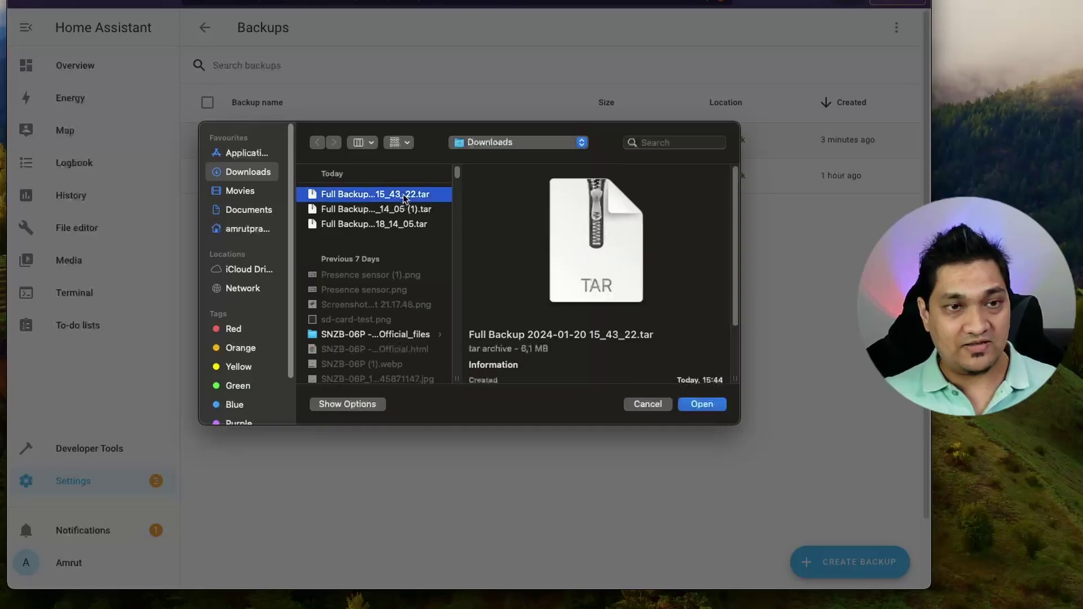
left_click(701, 404)
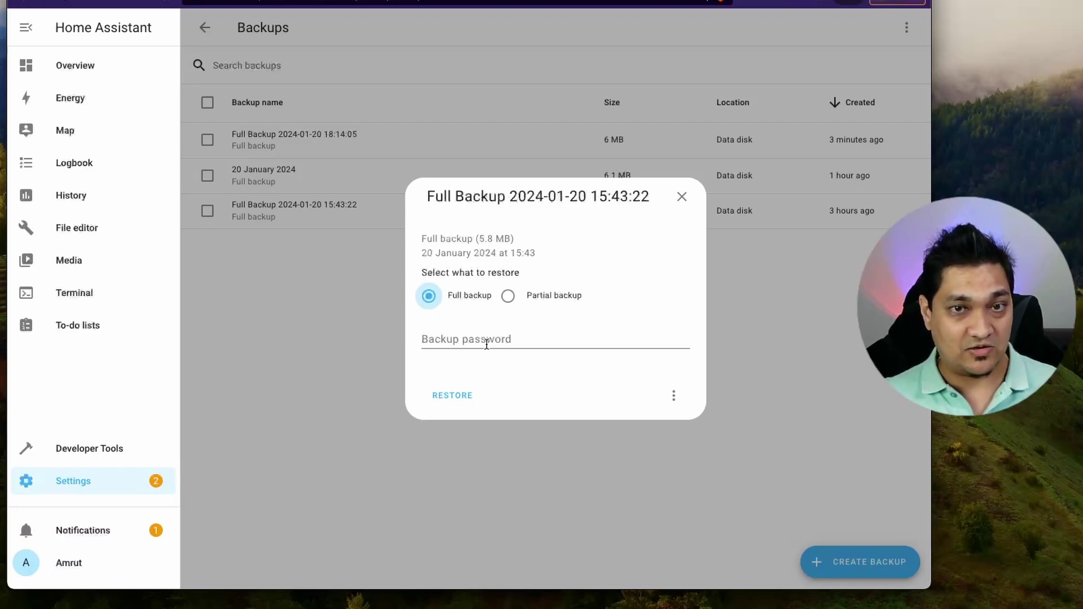
key("Tab")
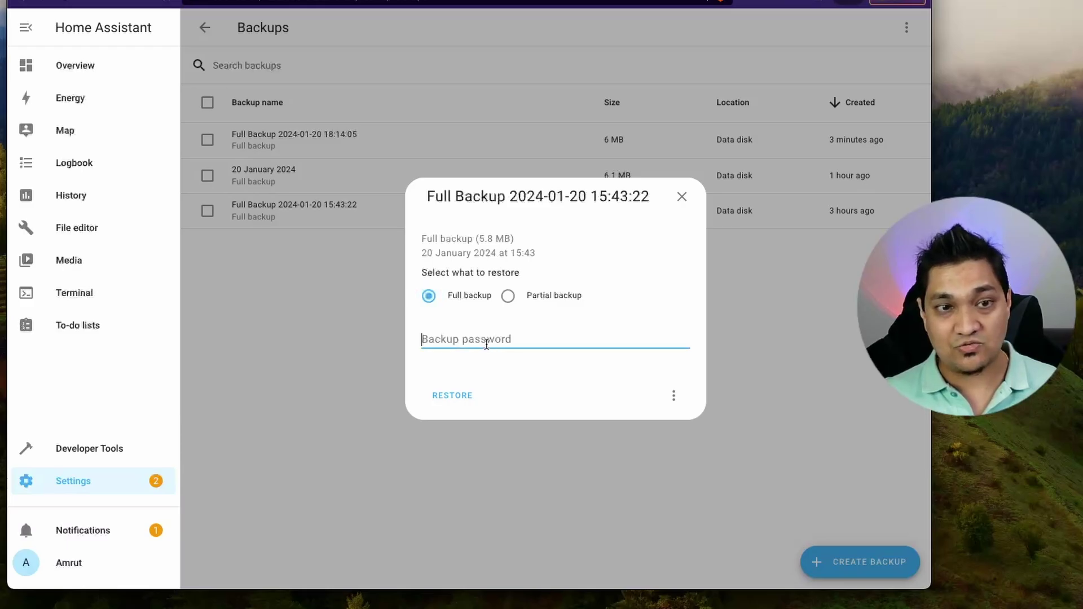
type("*")
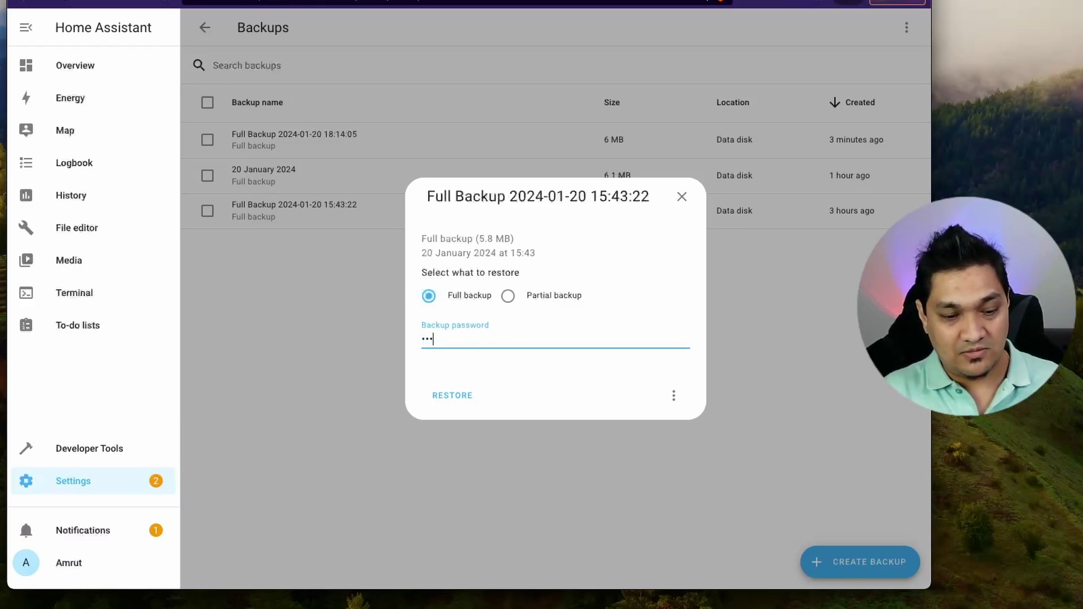
type("*****")
left_click(464, 395)
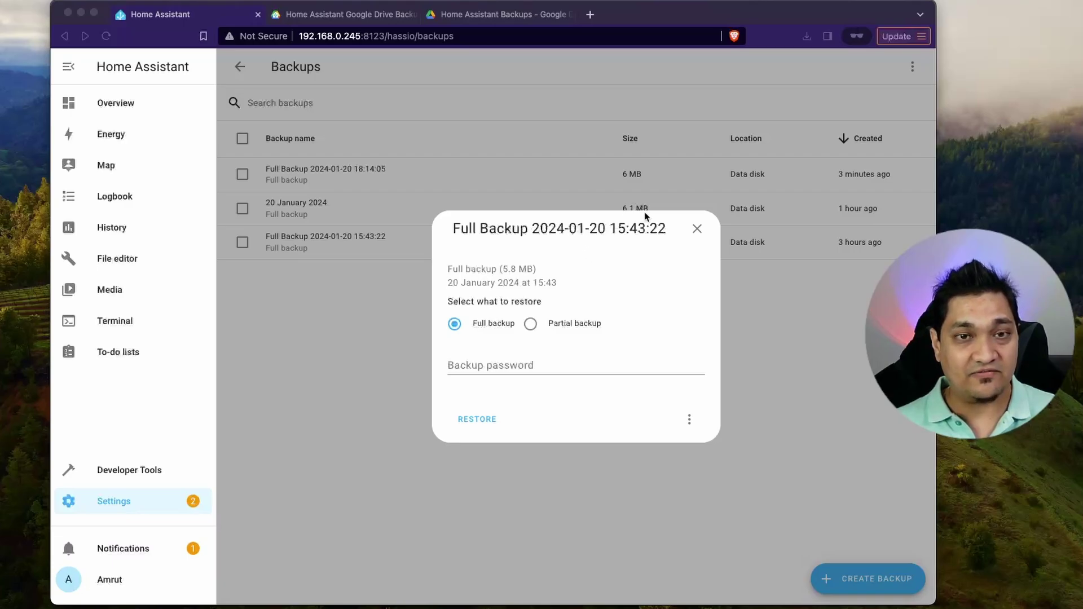
left_click(697, 228)
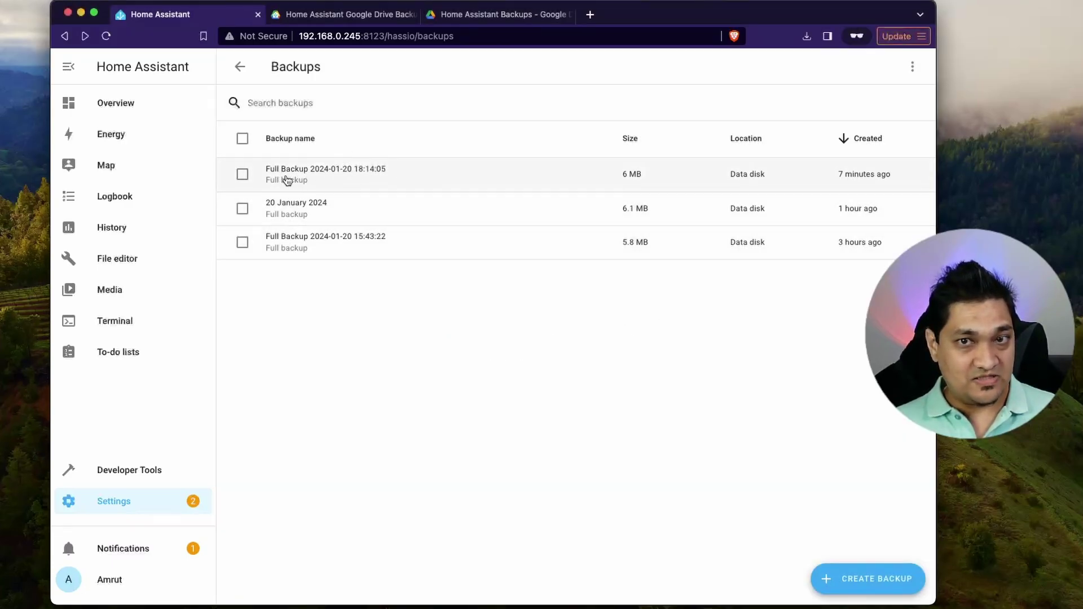
left_click(309, 179)
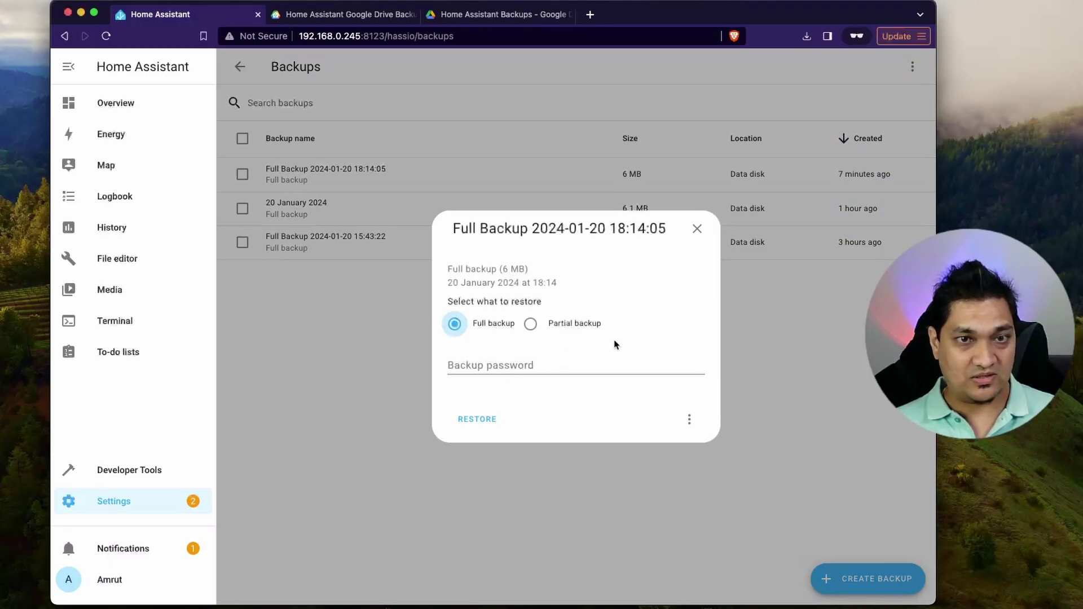
key("Escape")
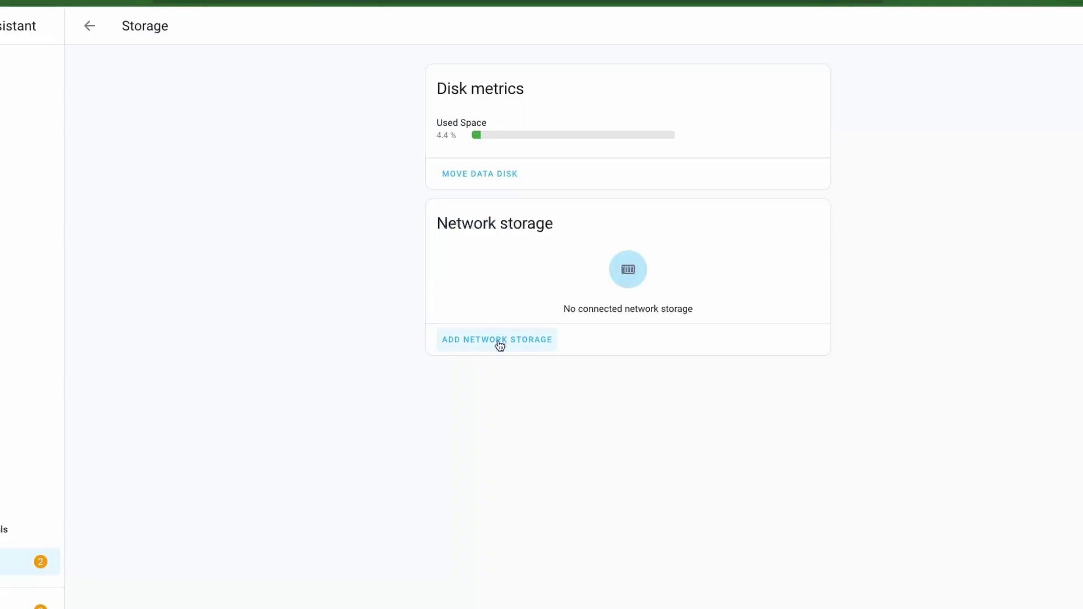
- Start adding a network storage in the Storage settings with its usage set to Backup
left_click(499, 345)
left_click(395, 257)
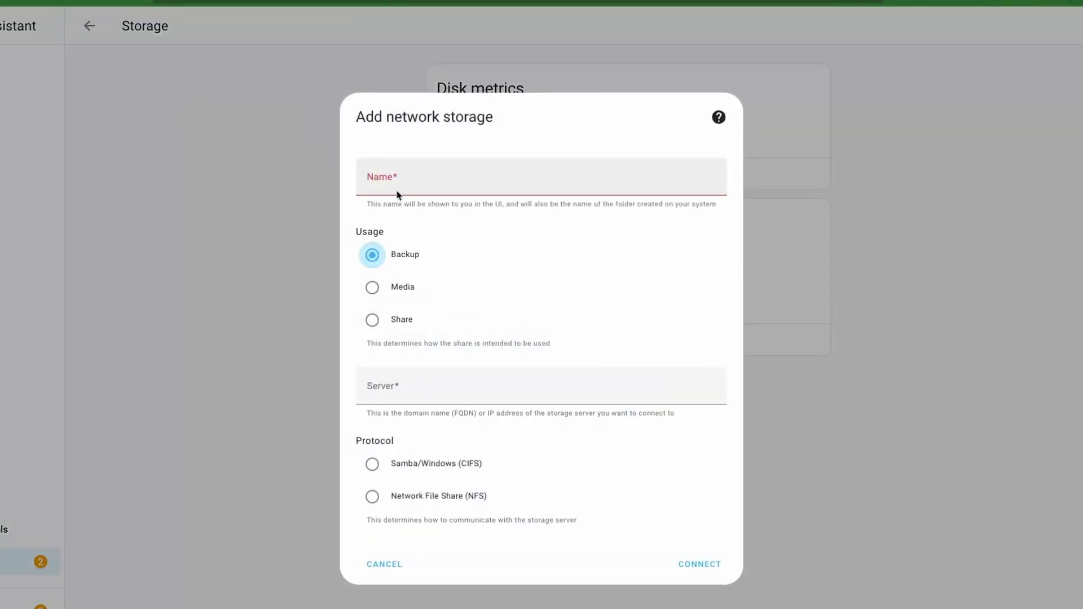